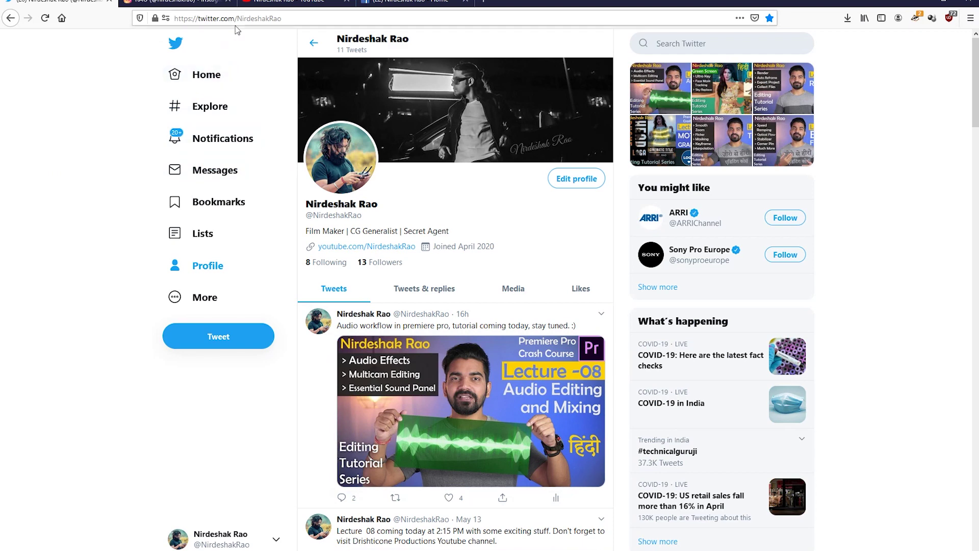
- Look through the Instagram, YouTube, Facebook and Twitter profile pages, and minimize the browser to return to Premiere Pro
left_click(174, 6)
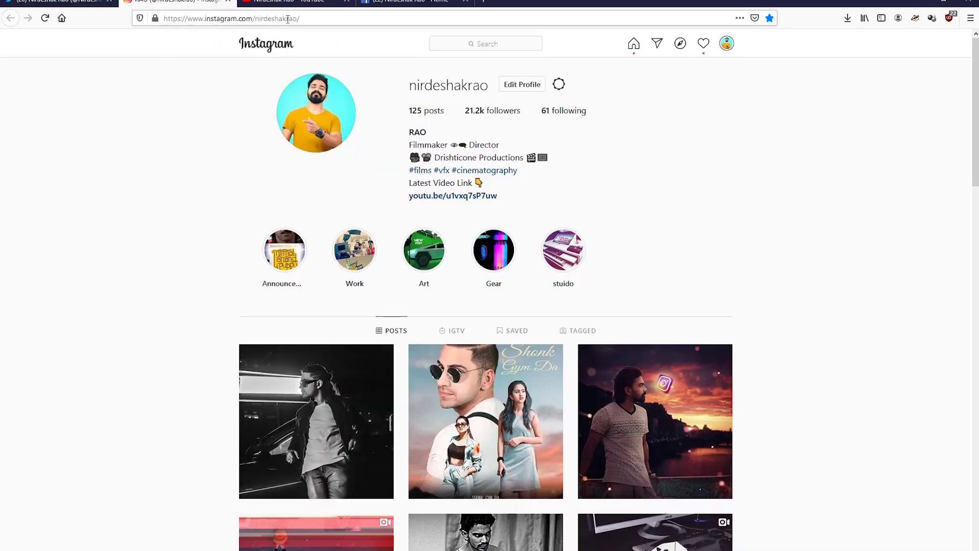
left_click(296, 4)
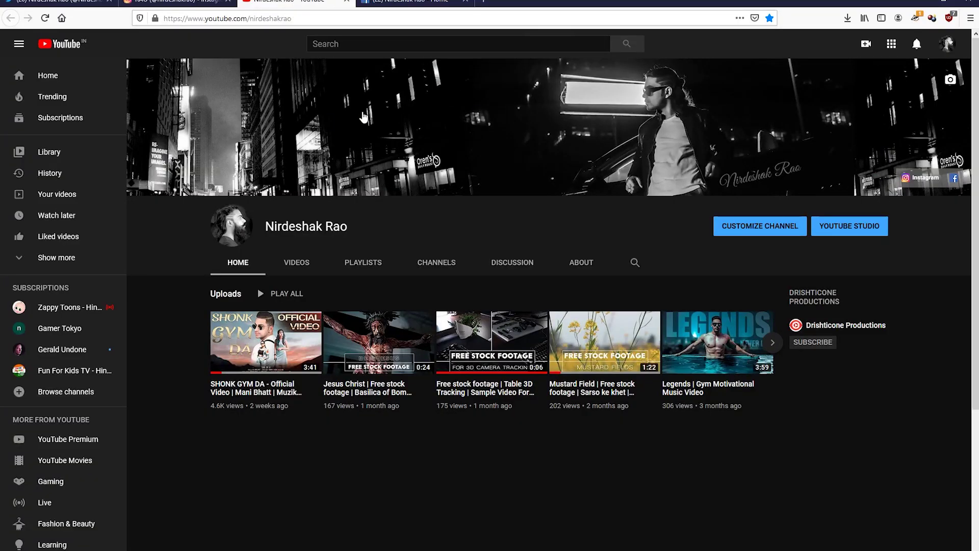
left_click(423, 4)
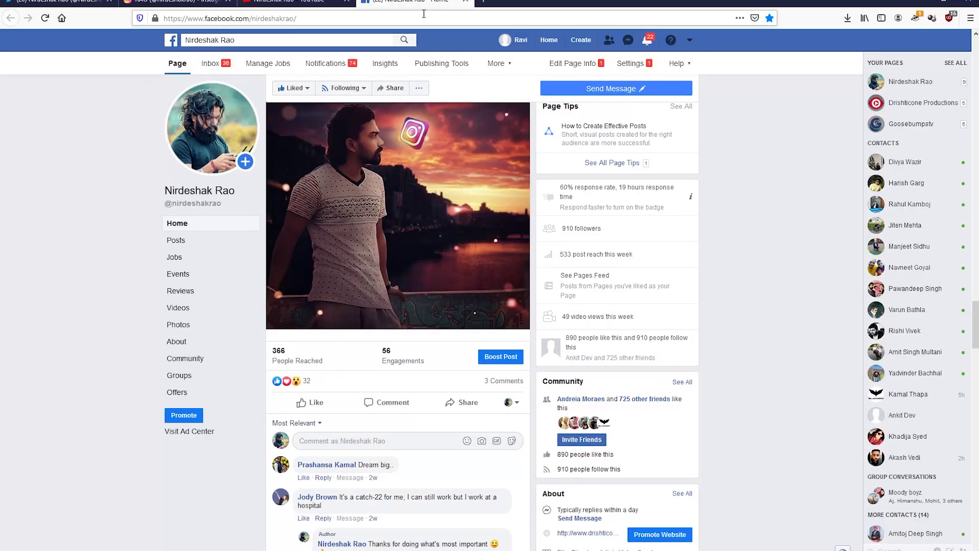
left_click(70, 2)
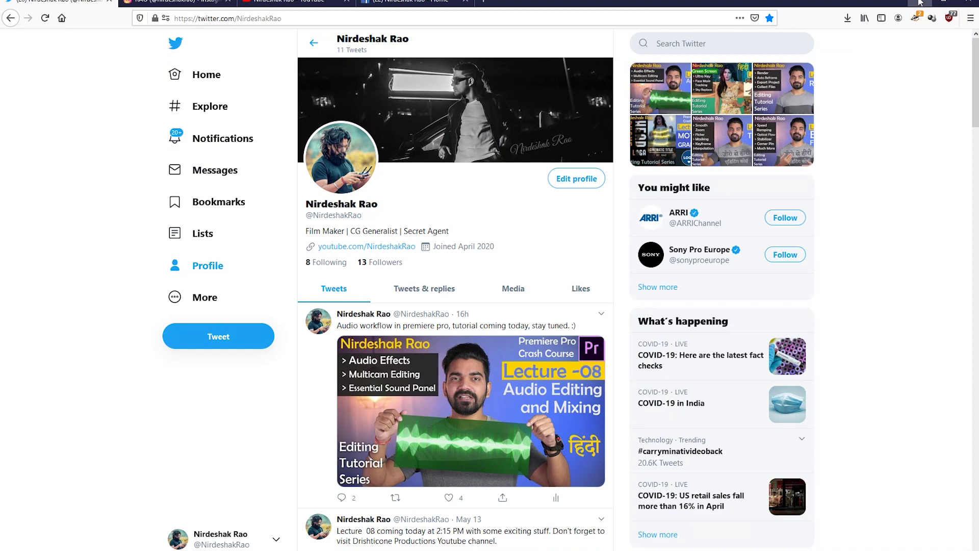
left_click(920, 2)
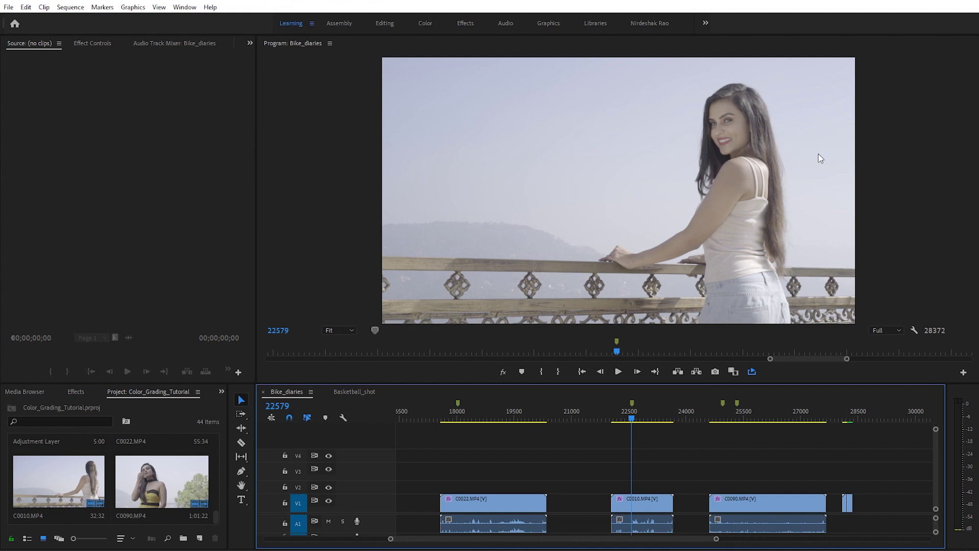
- Preview the action-figure and model-car clips at the end of the Bike_diaries sequence, and return to the marked frame in C0010.MP4
left_click(845, 419)
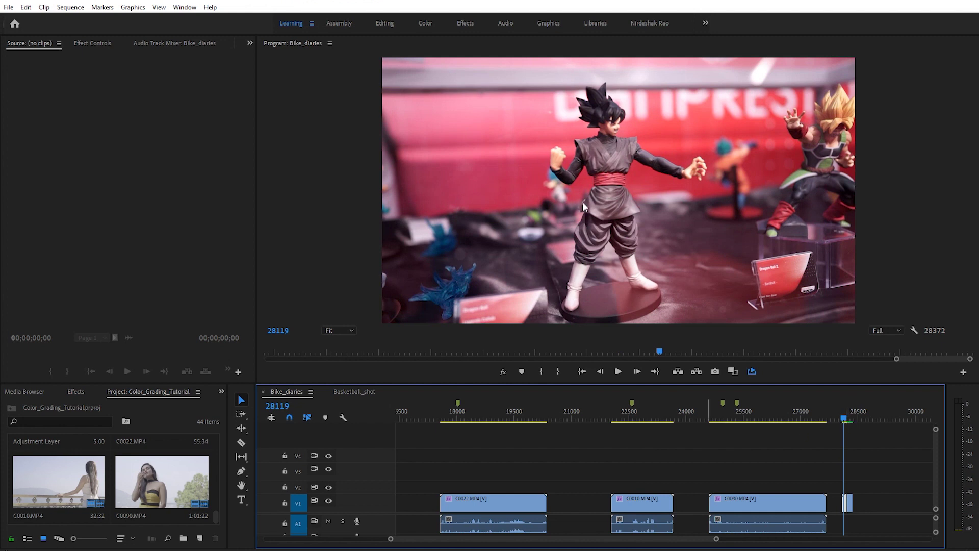
left_click(850, 418)
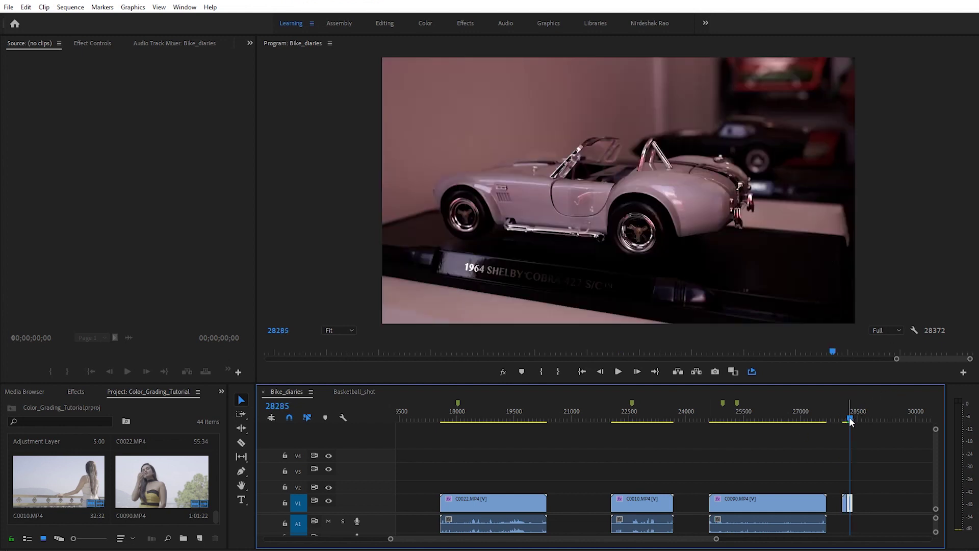
left_click(847, 419)
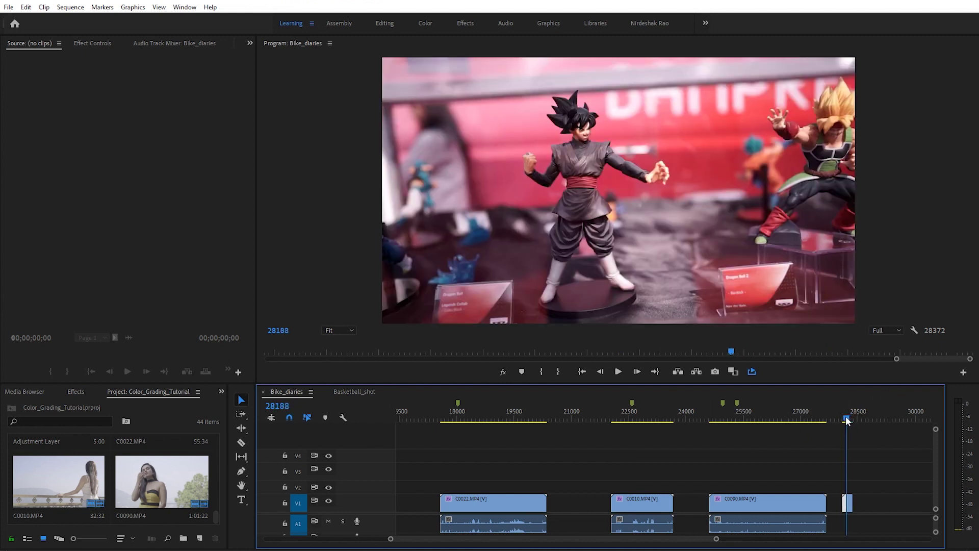
left_click(632, 418)
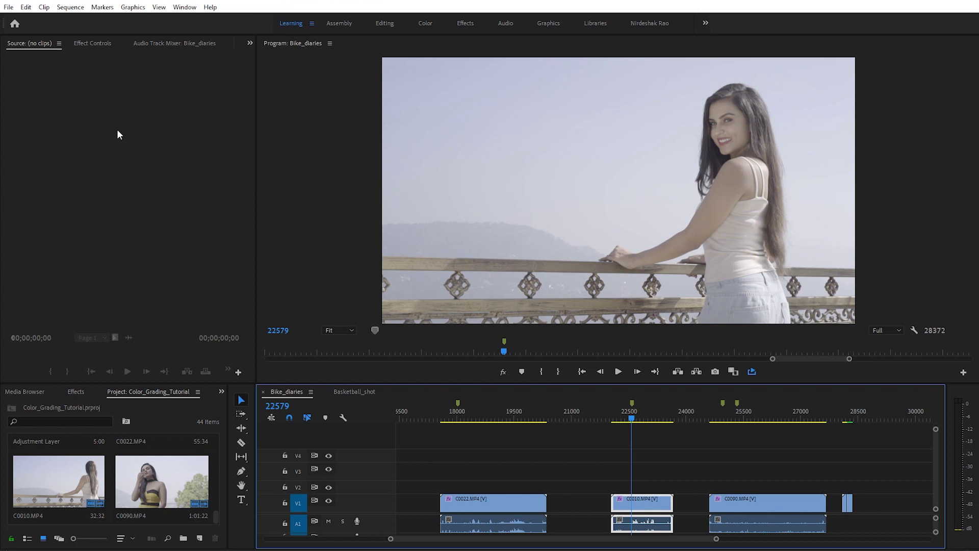
- Show the Lumetri Color controls for the C0010.MP4 clip
left_click(181, 7)
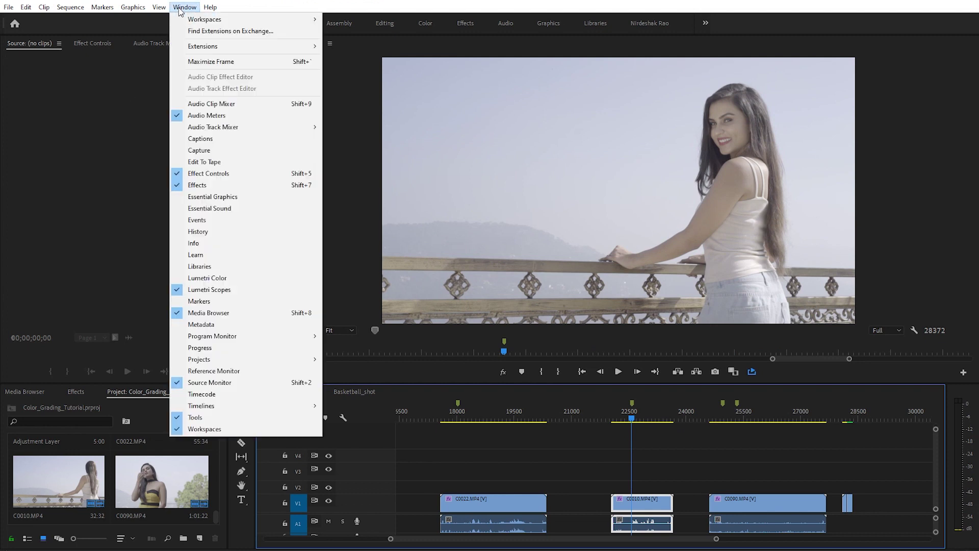
left_click(217, 282)
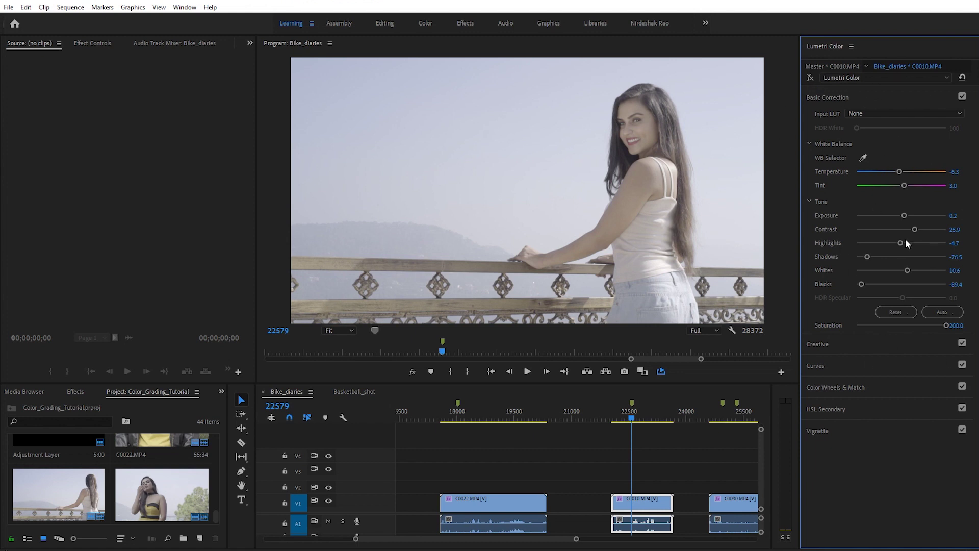
left_click(653, 515)
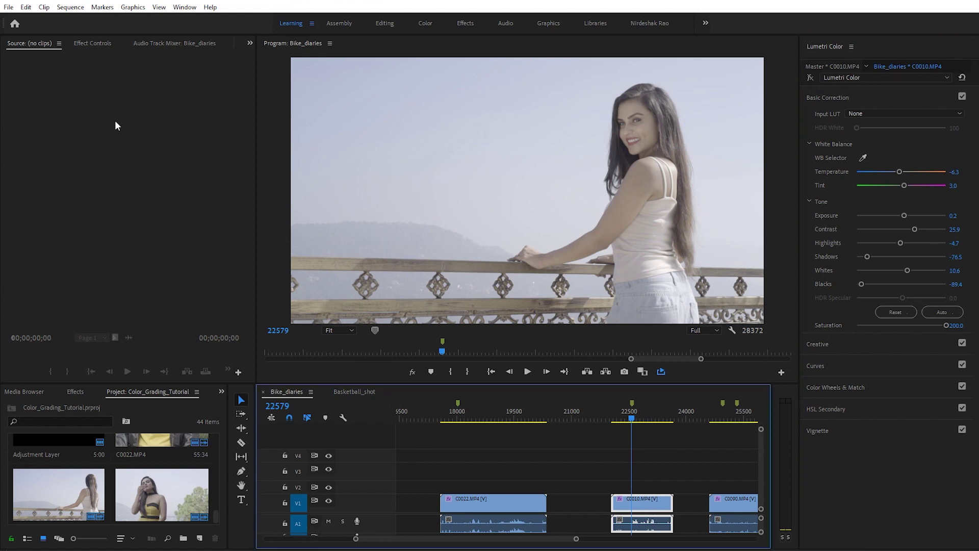
- Show the effect settings of C0010.MP4, collapse Motion, Opacity and Volume, and select the Lumetri Color effect
left_click(89, 43)
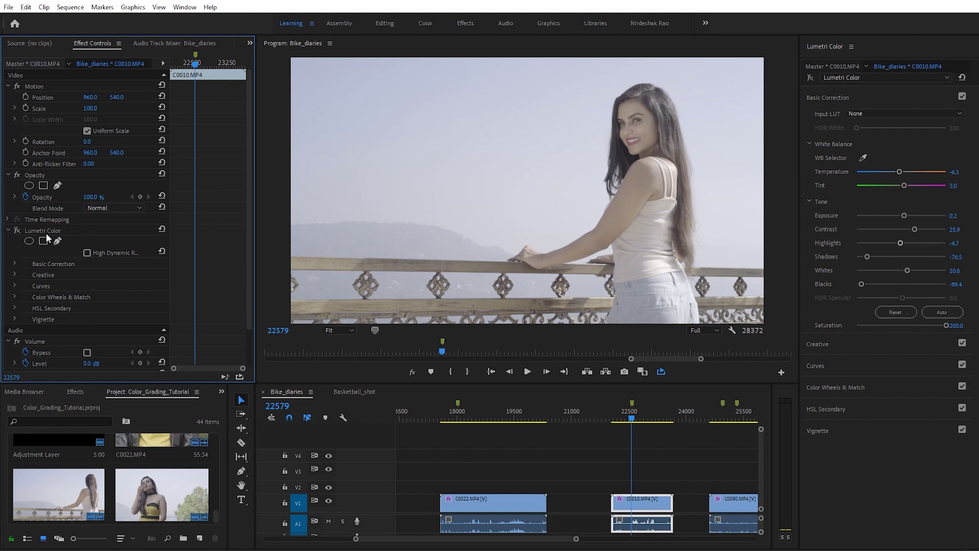
left_click(8, 87)
left_click(8, 98)
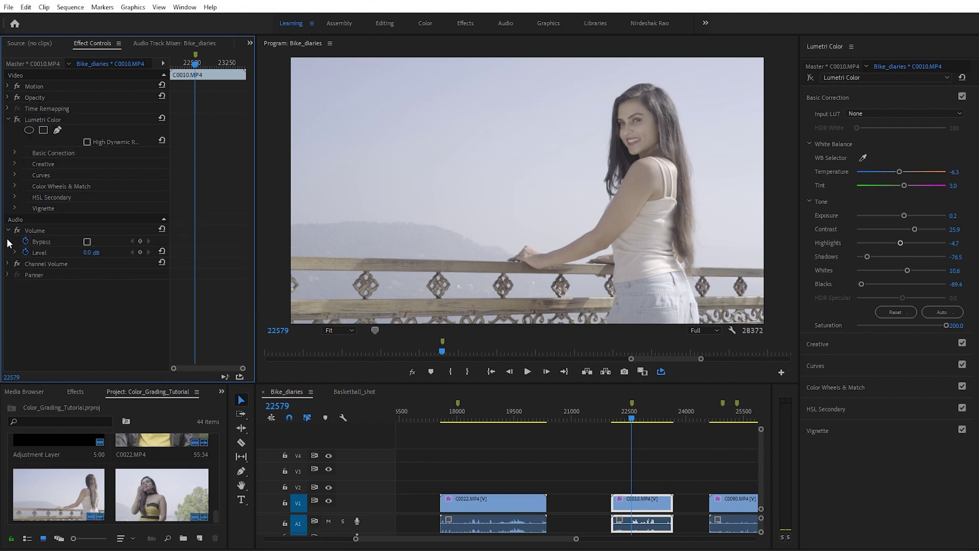
left_click(8, 230)
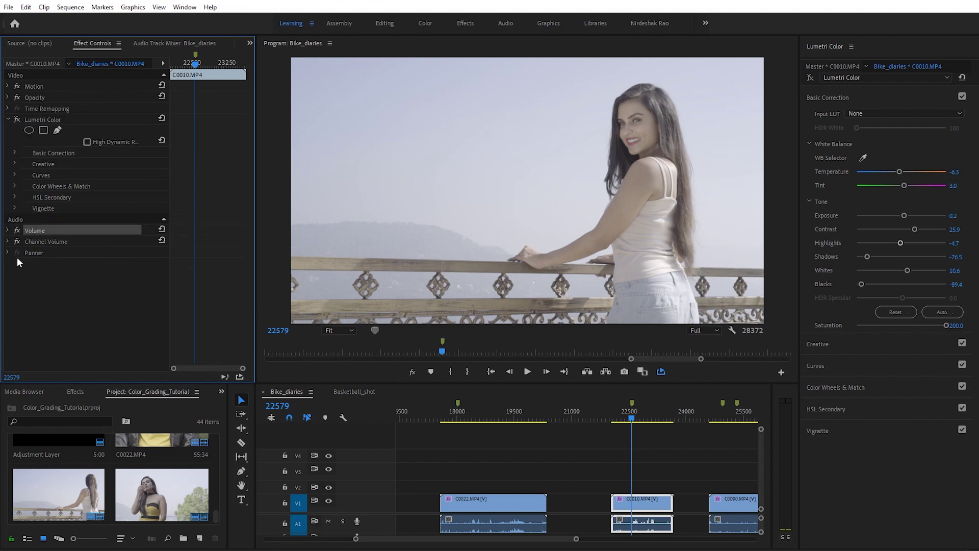
left_click(59, 119)
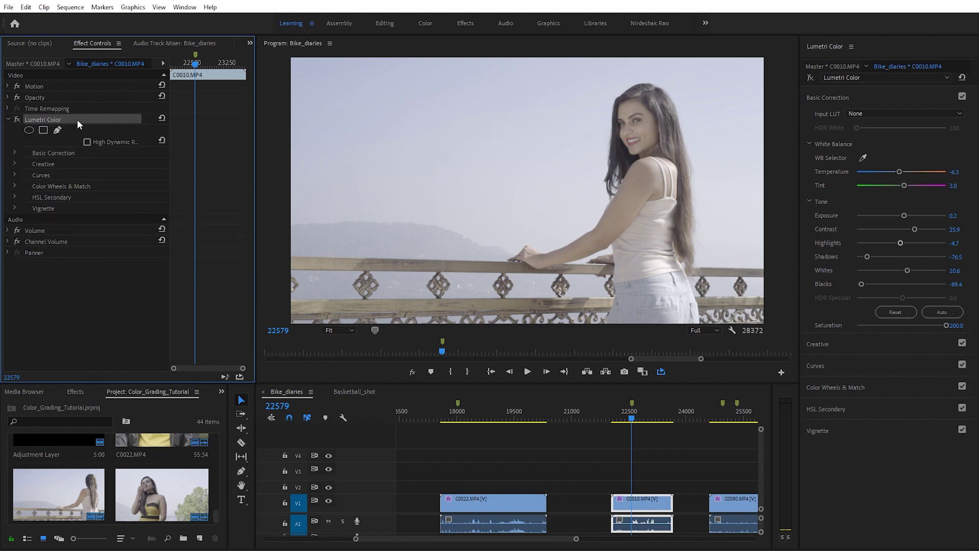
- Compare C0010.MP4 with and without its Lumetri Color effect, leaving the effect enabled
left_click(18, 120)
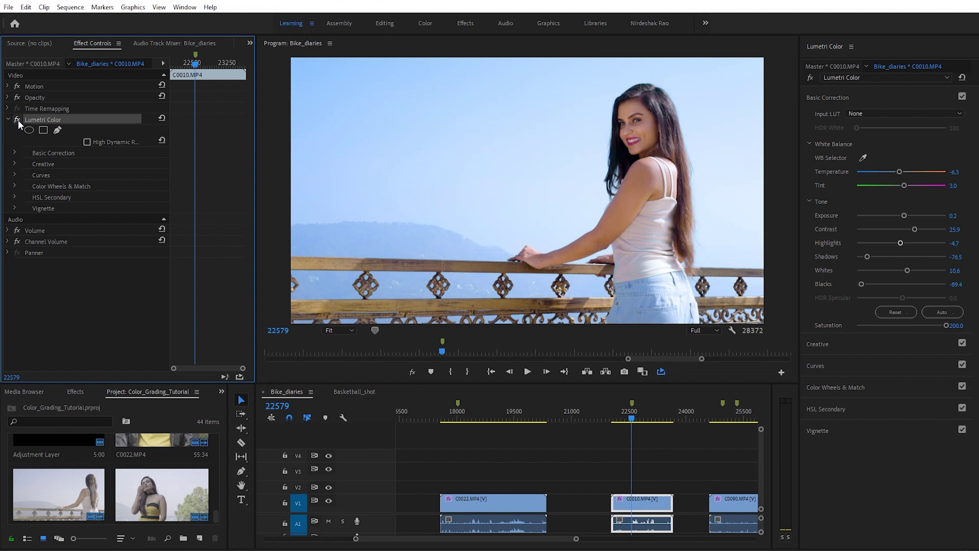
left_click(18, 121)
left_click(18, 121)
- Go to the marked frame of C0022.MP4 and compare the shot with and without its Lumetri Color grade
left_click(458, 410)
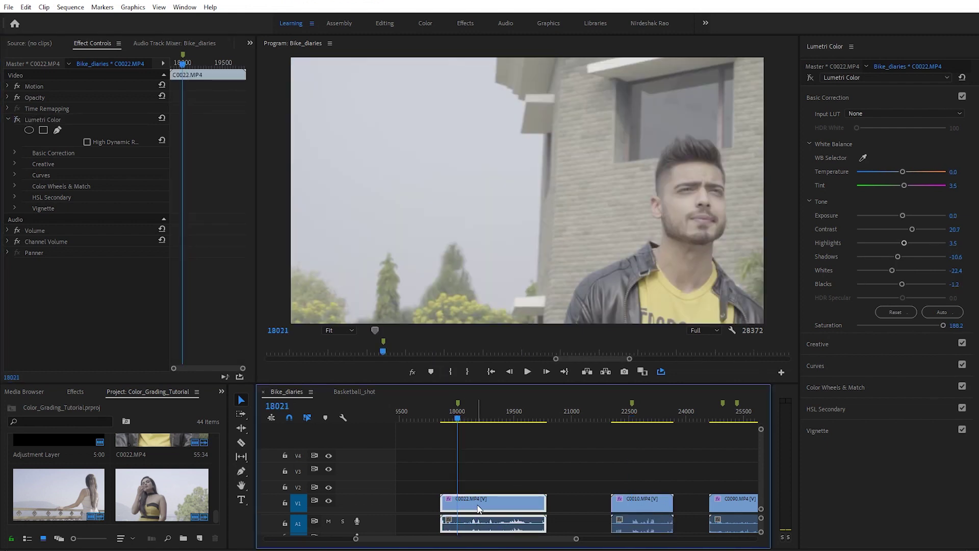
left_click(17, 120)
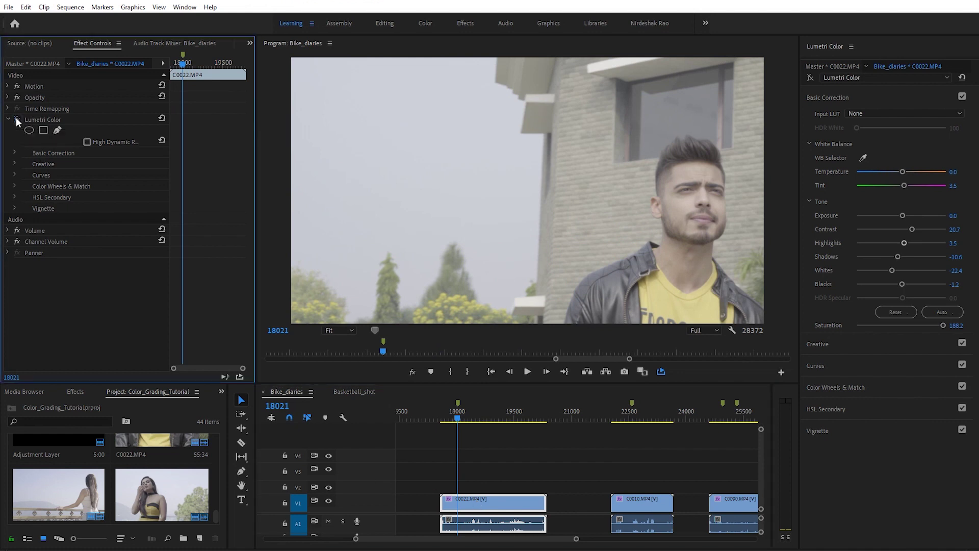
left_click(16, 120)
left_click(17, 120)
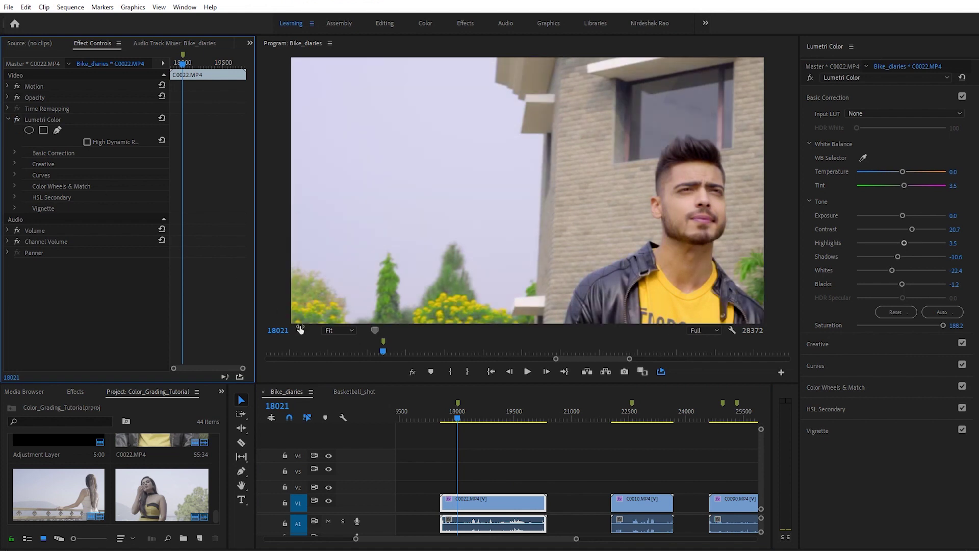
- Go to the marked frame of C0090.MP4 and compare the shot with its Lumetri Color effect off and on
left_click_drag(451, 540, 465, 549)
left_click(616, 420)
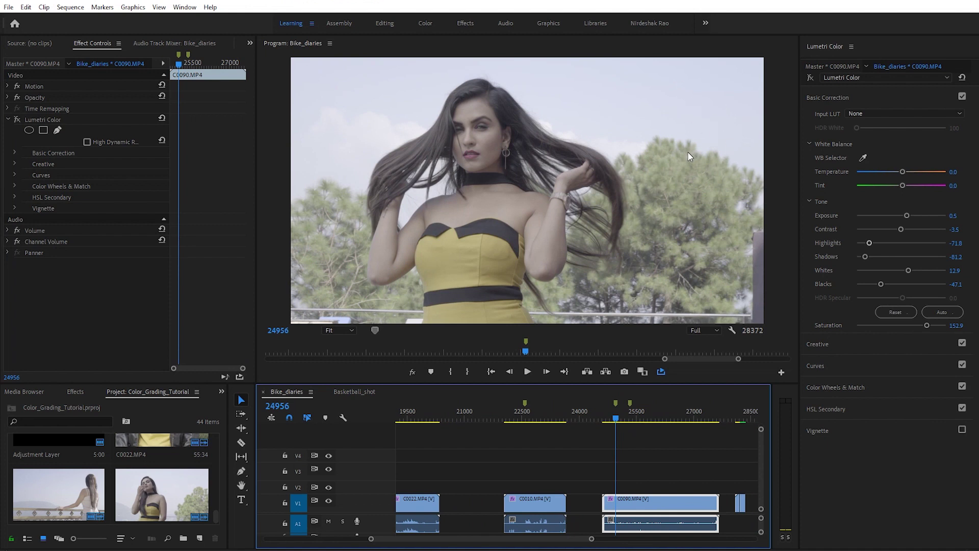
left_click(15, 120)
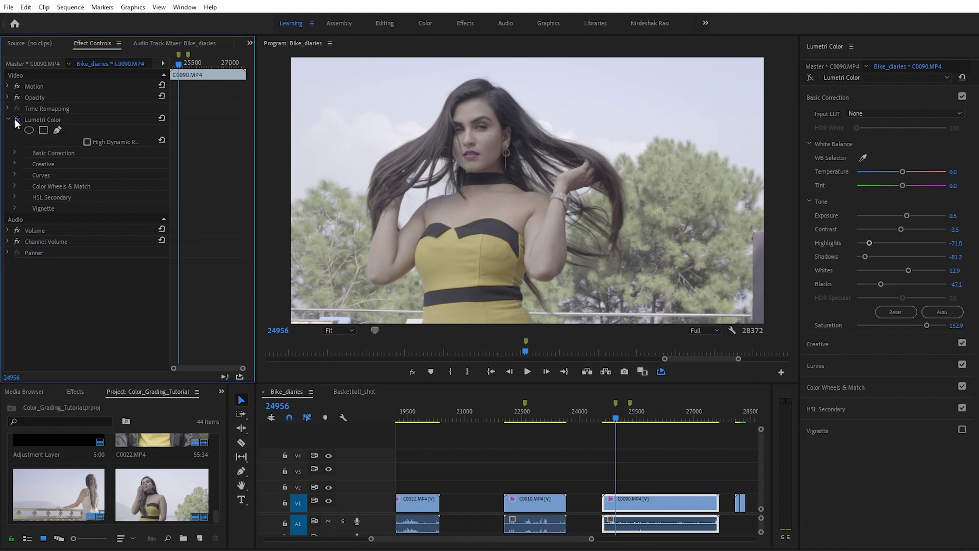
left_click(15, 119)
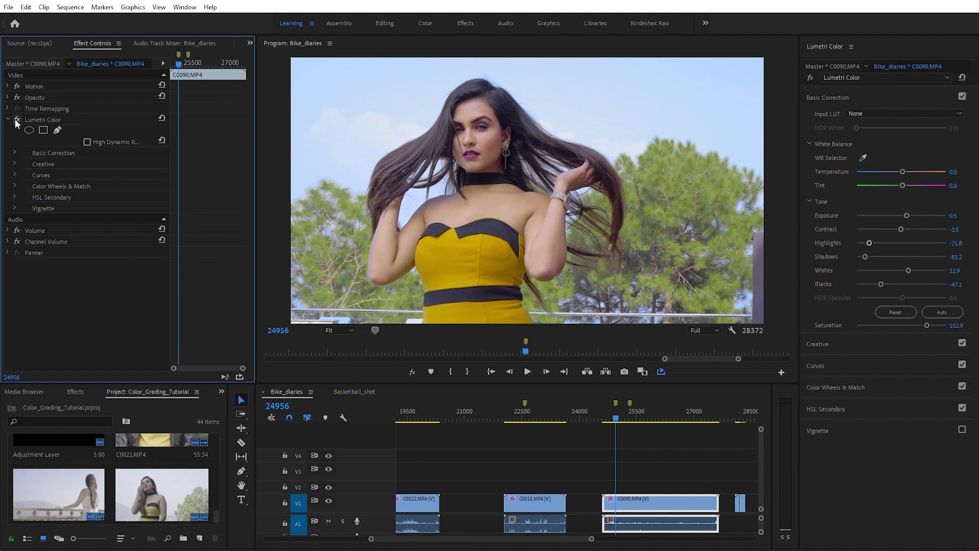
left_click(18, 120)
- View the action-figure clip C0008.MP4 and return to the graded railing shot in C0010.MP4
left_click(737, 418)
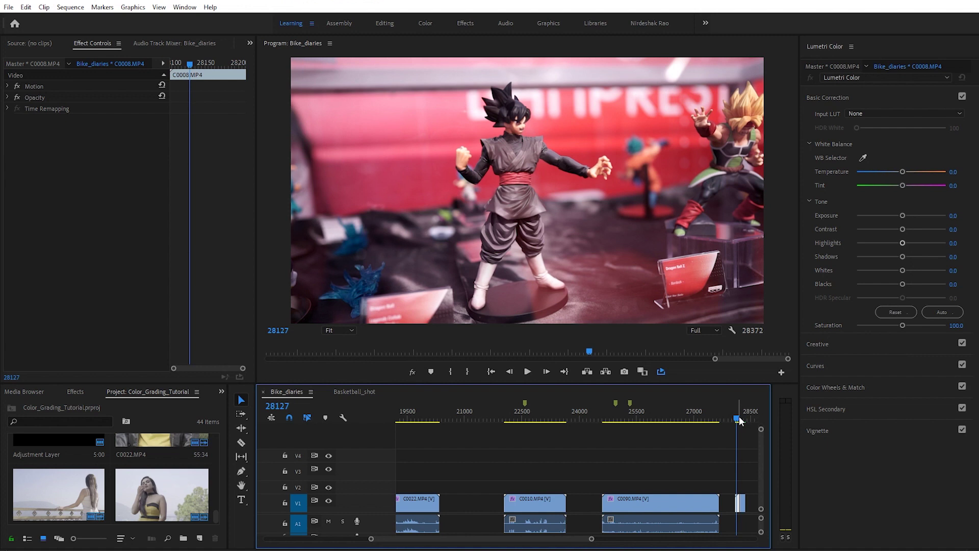
left_click(524, 412)
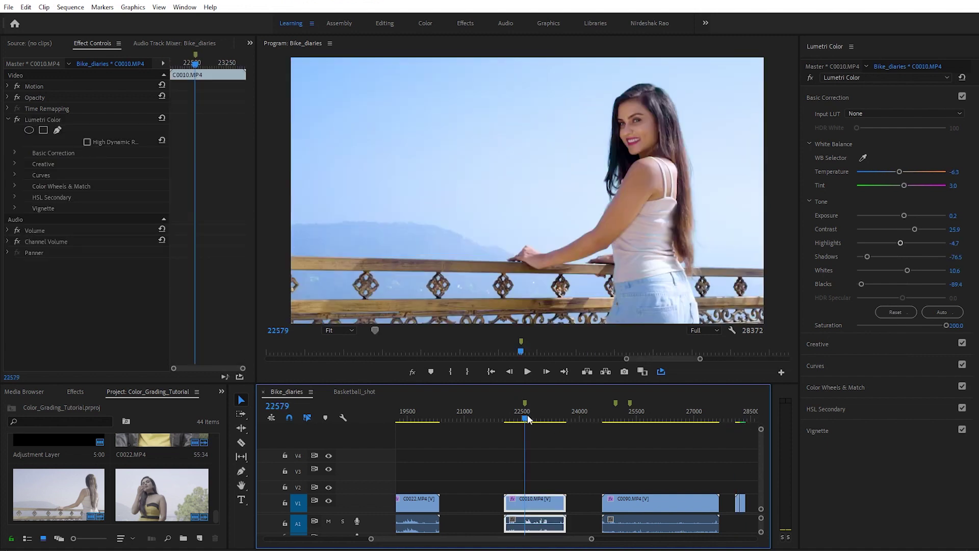
mouse_move(592, 540)
left_mouse_down()
mouse_move(607, 547)
mouse_move(592, 538)
left_mouse_up()
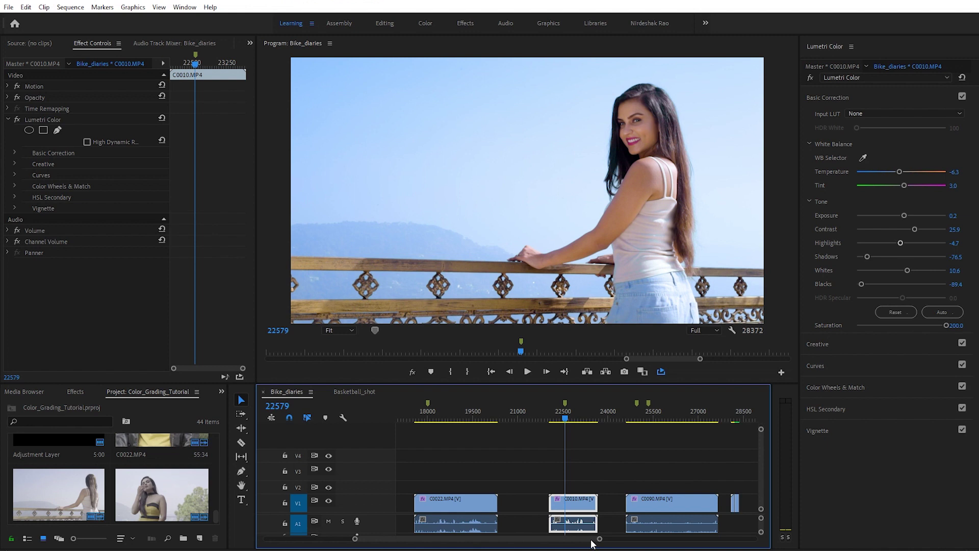
- Toggle the Lumetri Color effect on C0010.MP4 to compare the image, leaving it disabled and its settings collapsed
left_click(18, 120)
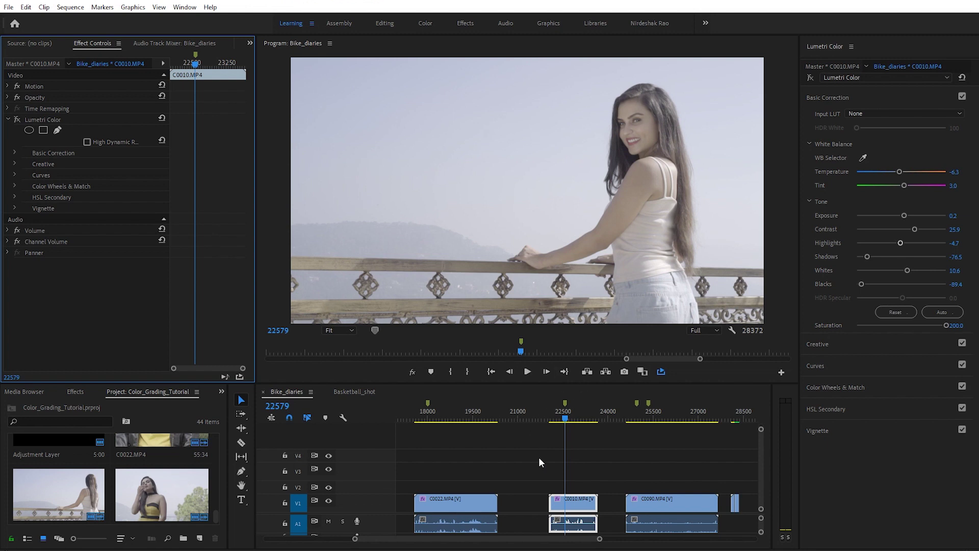
left_click(7, 119)
left_click(17, 118)
left_click(17, 119)
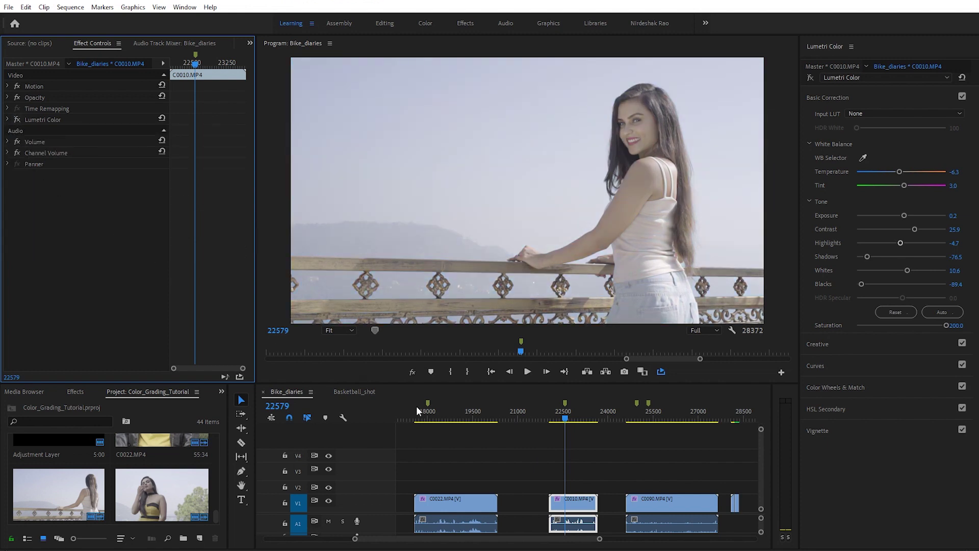
- Delete the Lumetri Color effect from the C0010.MP4 clip
left_click(574, 501)
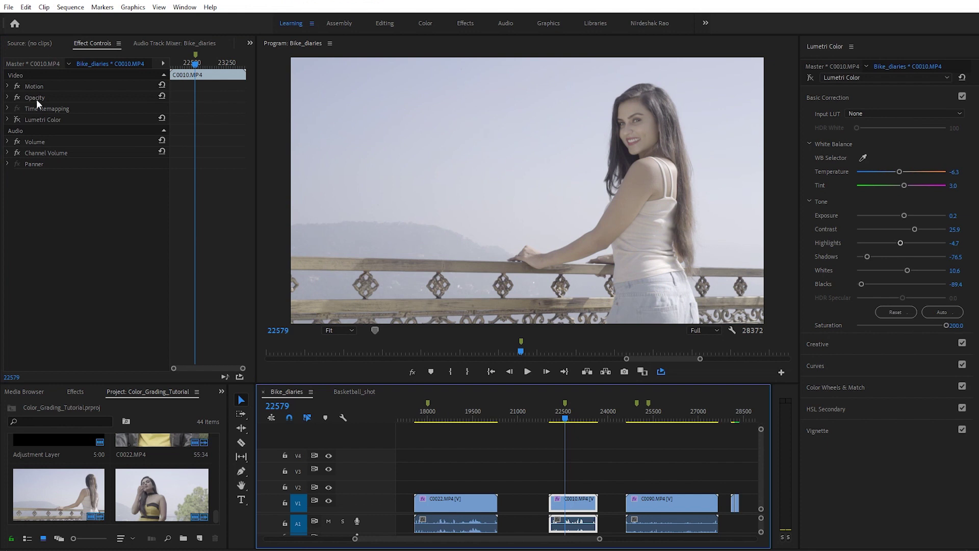
left_click(34, 120)
key("Delete")
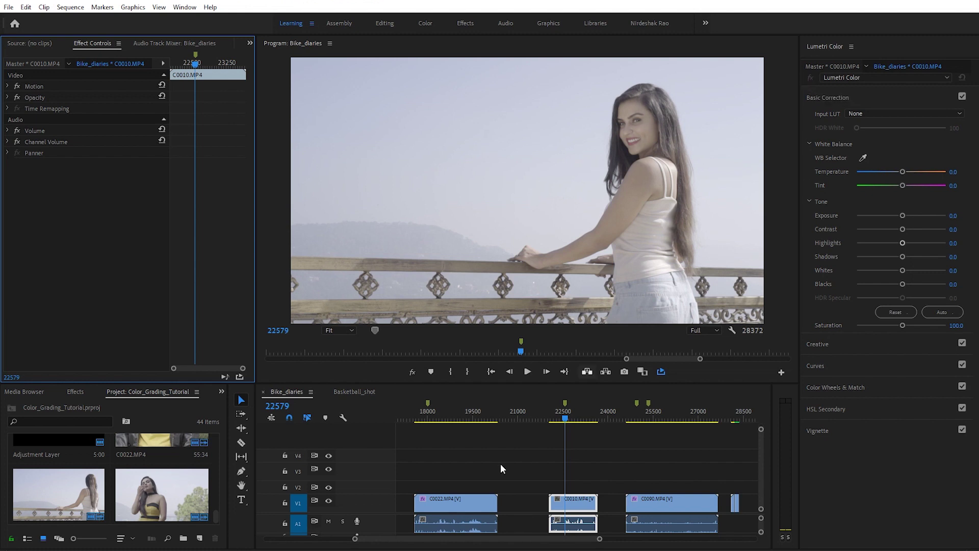
left_click(612, 465)
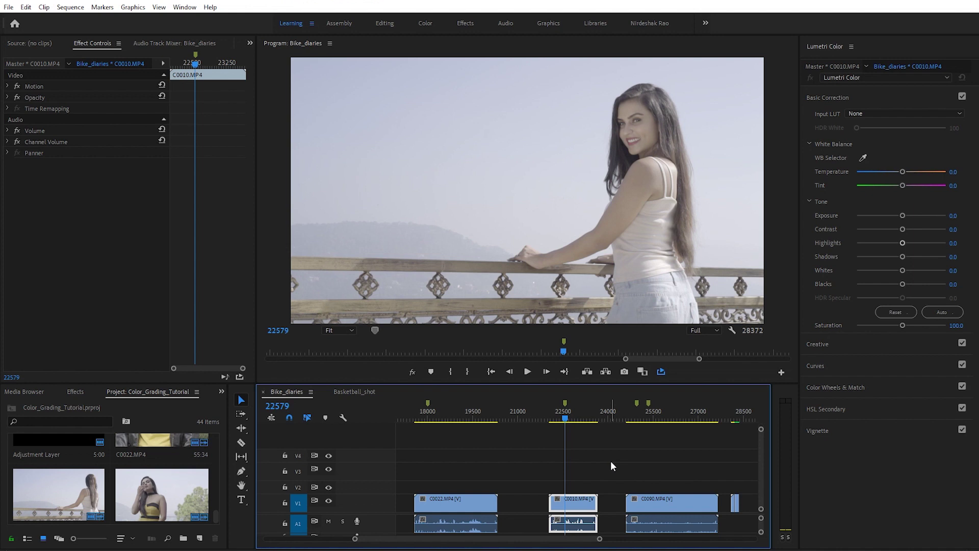
- Correct the white balance of the model-car clip C0015.MP4 by sampling the wall behind the car with the WB Selector
left_click(738, 419)
mouse_move(600, 539)
left_mouse_down()
mouse_move(570, 540)
mouse_move(588, 542)
left_mouse_up()
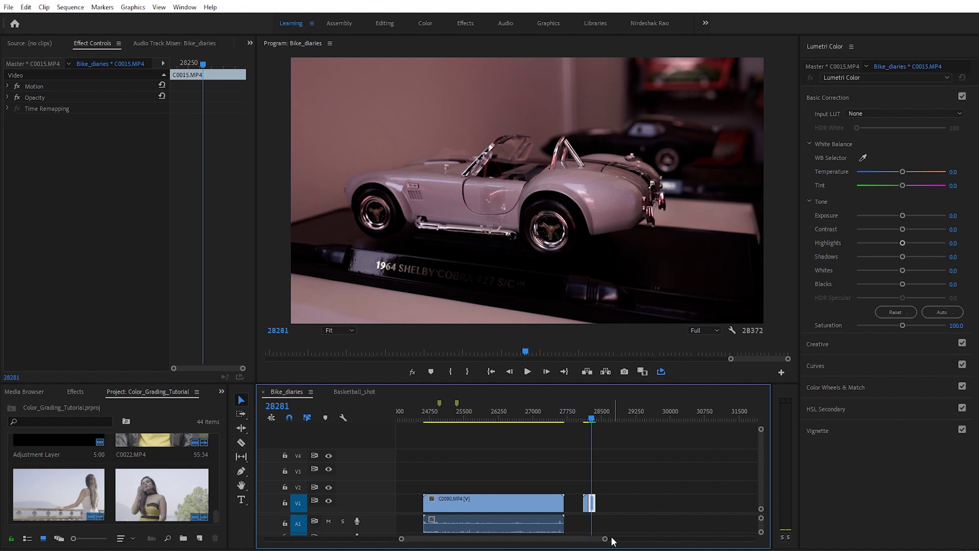
left_click_drag(605, 539, 589, 540)
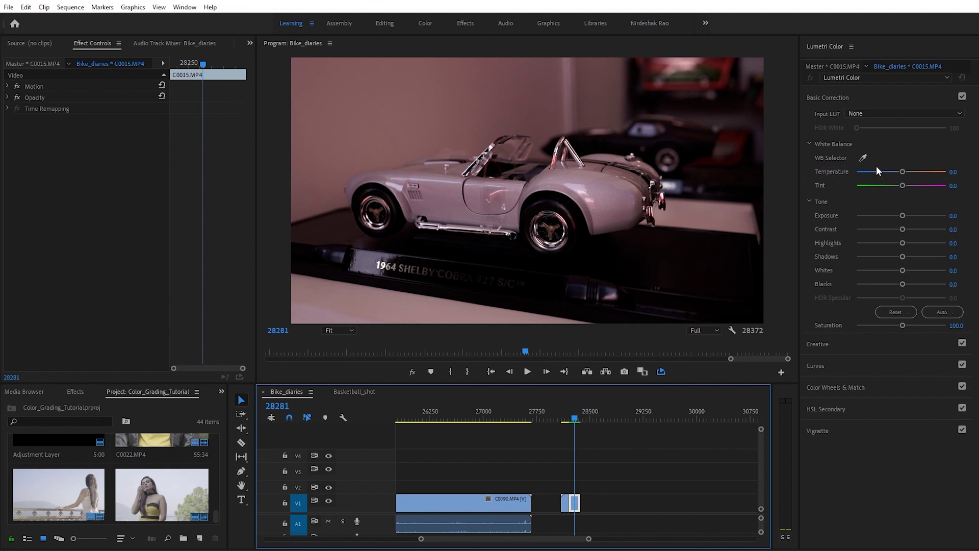
left_click(864, 158)
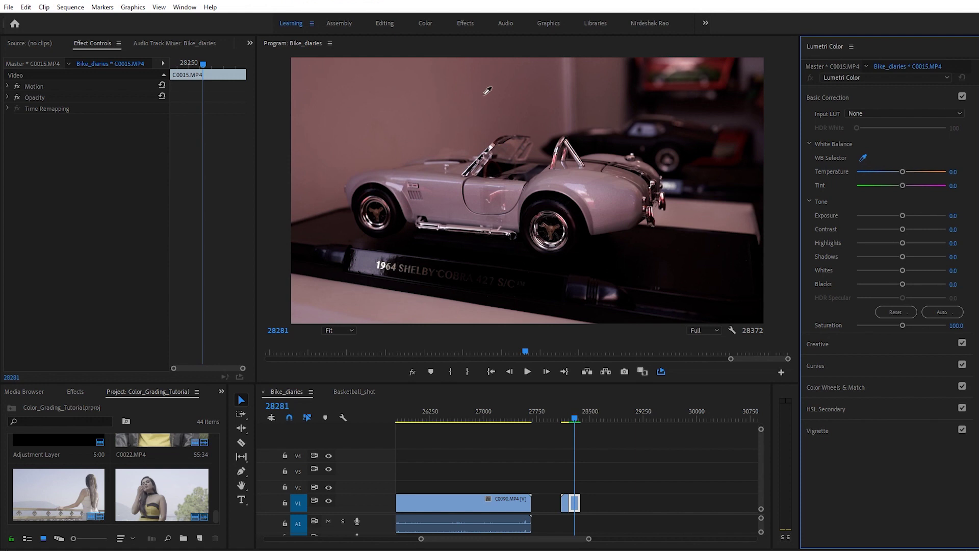
left_click(454, 88)
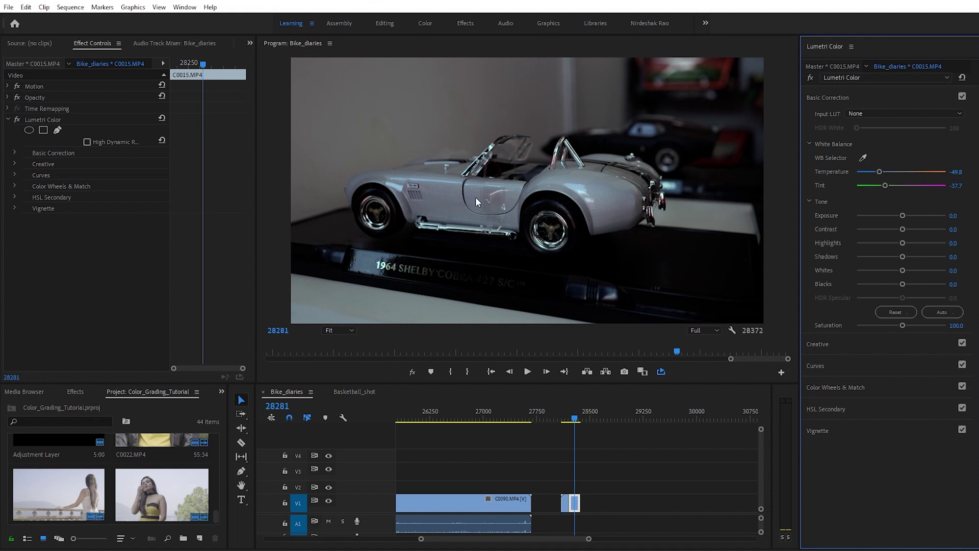
- Turn the Lumetri Color effect on the model-car clip off and on to compare the image before and after white balancing
left_click(19, 119)
left_click(20, 119)
left_click(810, 78)
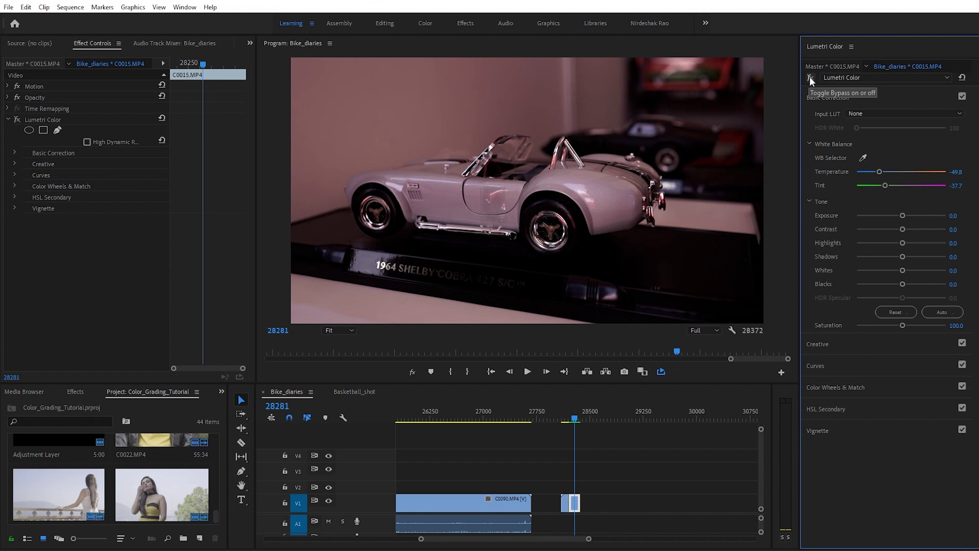
left_click(810, 77)
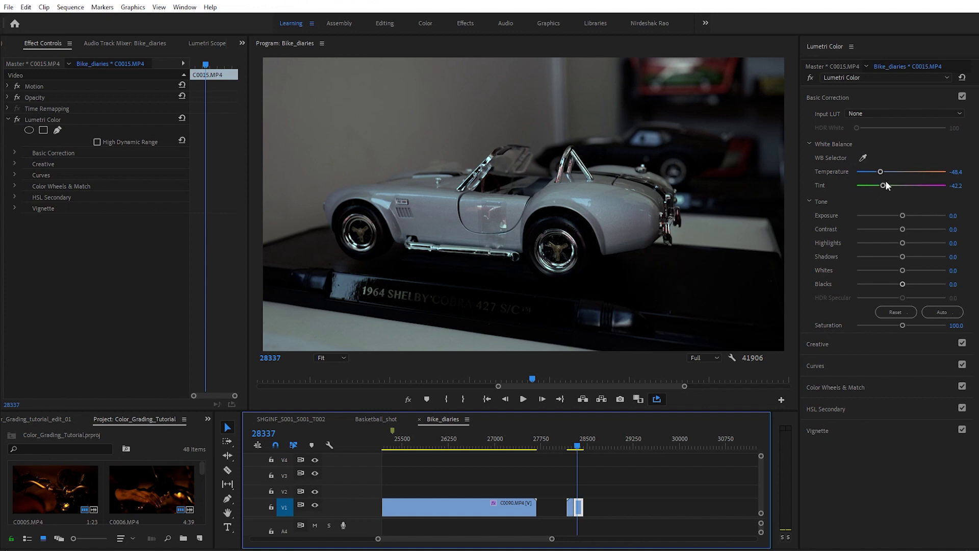
- Reset the Lumetri Color settings and sample the wall behind the car again with the WB Selector
left_click(962, 77)
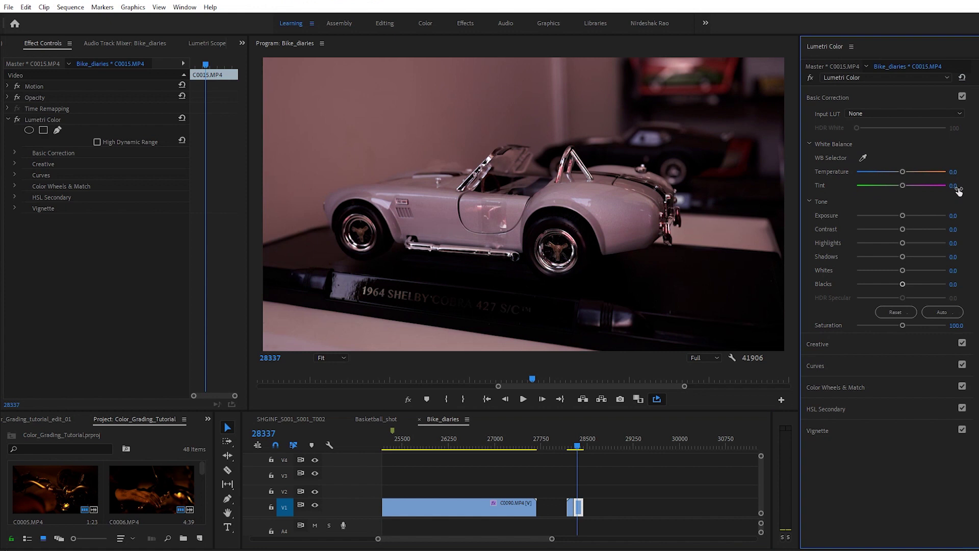
left_click(863, 157)
left_click(434, 99)
- Reset the Lumetri Color settings and balance the car shot manually, with Temperature at about -40.0 and Tint at about -48.2
left_click(962, 77)
left_click_drag(902, 174, 957, 176)
left_click_drag(931, 173, 843, 186)
double_click(940, 174)
mouse_move(904, 185)
left_mouse_down()
mouse_move(850, 191)
mouse_move(896, 192)
left_mouse_up()
double_click(954, 194)
left_click_drag(902, 172, 887, 186)
left_click_drag(877, 185, 881, 186)
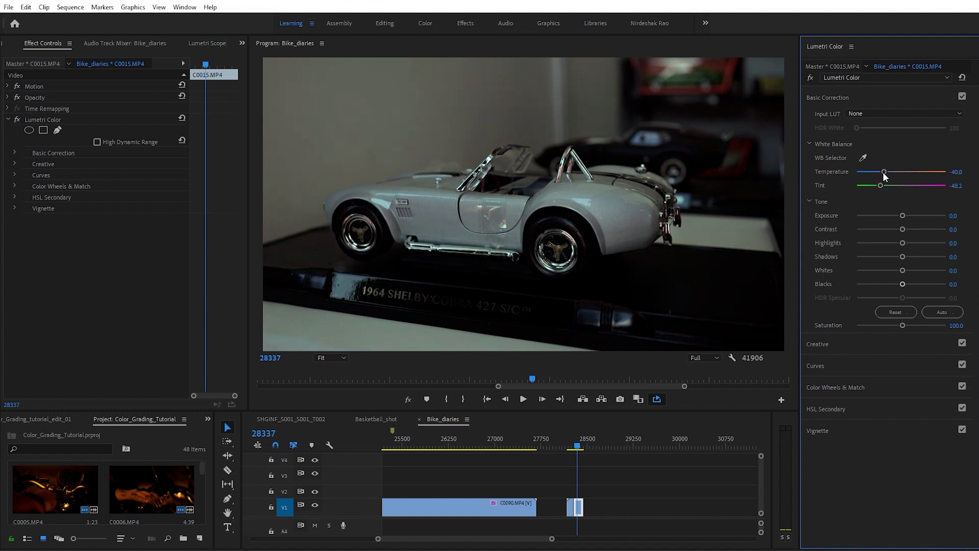
- Clear the manual Temperature and Tint adjustments and white-balance the car shot from the wall with the WB Selector
left_click(962, 77)
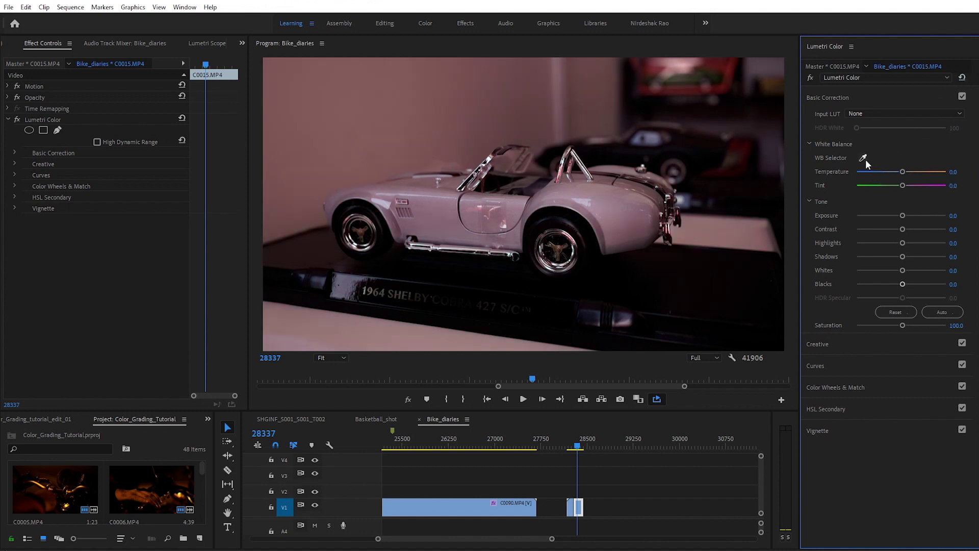
left_click(863, 158)
left_click(435, 98)
- Try warmer and cooler Temperature values, down to about -77.6, undo the change and return to a moderately cool setting
left_click_drag(892, 173, 926, 173)
left_click_drag(927, 172, 867, 179)
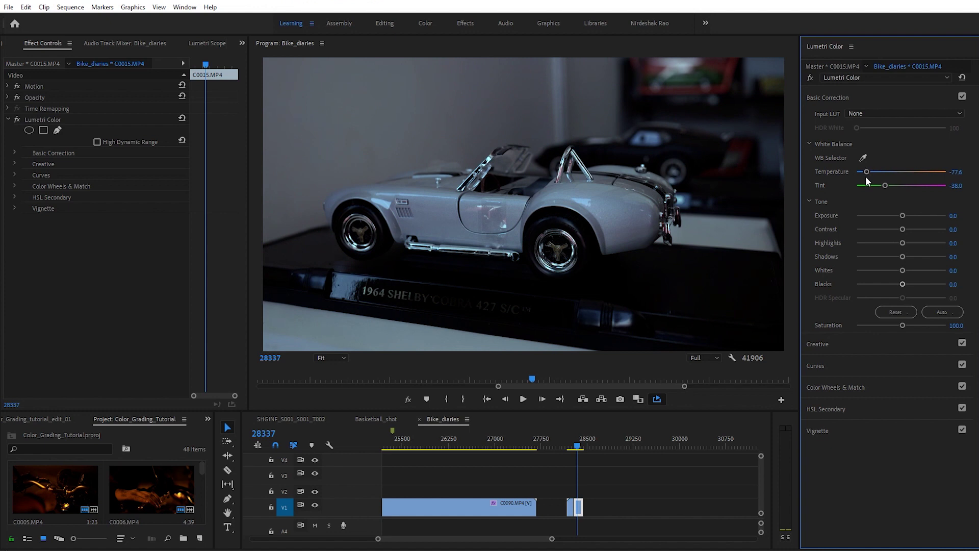
key("ctrl+z")
double_click(901, 171)
mouse_move(869, 183)
left_mouse_down()
mouse_move(908, 190)
mouse_move(886, 185)
mouse_move(928, 171)
mouse_move(880, 173)
left_mouse_up()
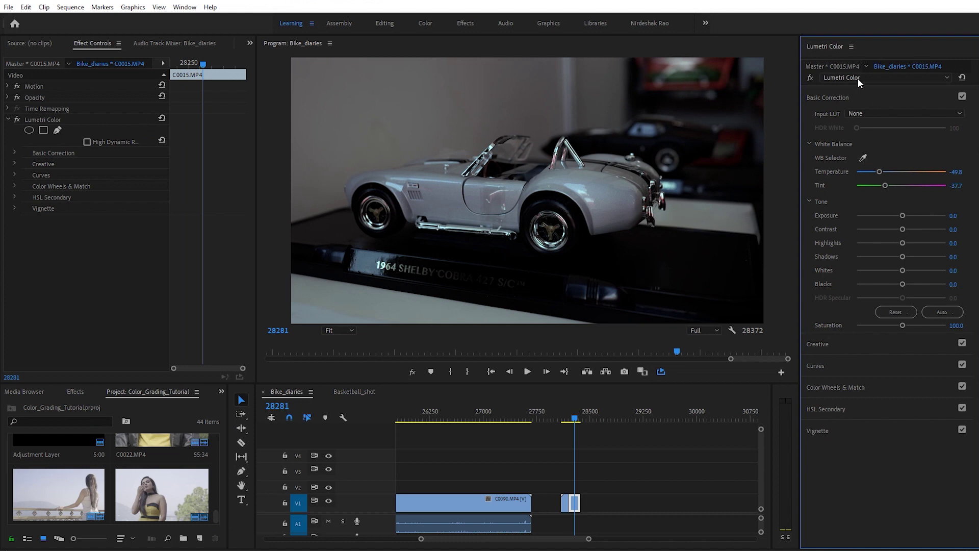
- Show the Lumetri Scopes in a wider panel with only the Parade (RGB) scope displayed
left_click(188, 8)
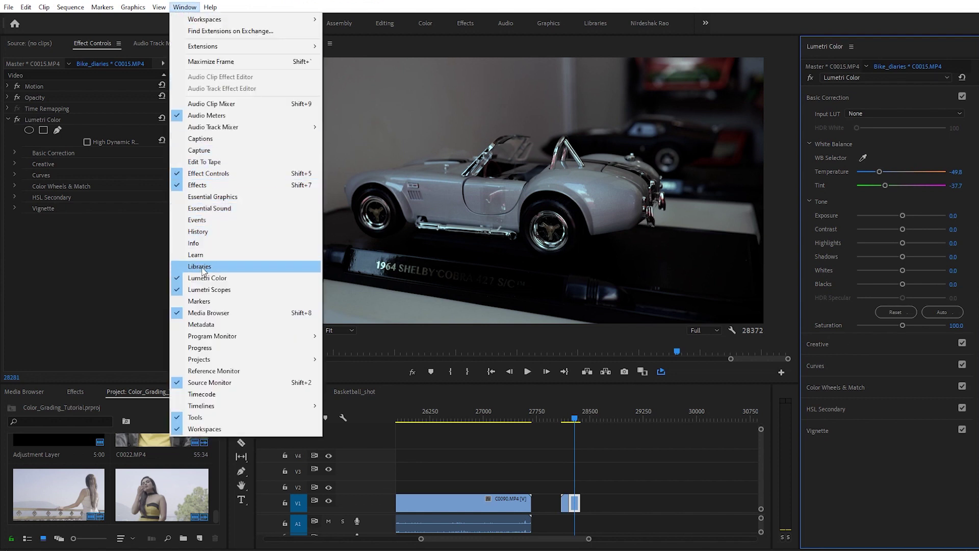
left_click(213, 289)
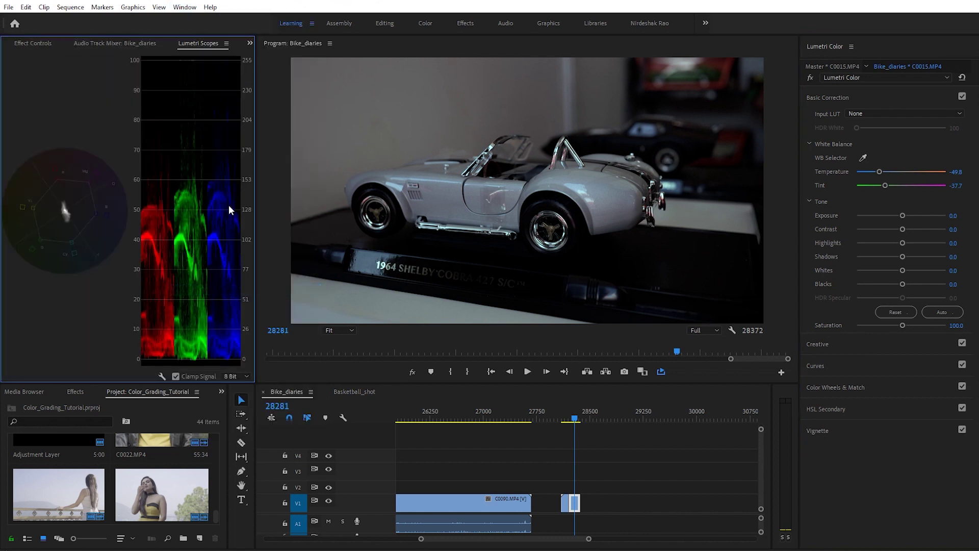
left_click_drag(255, 204, 335, 209)
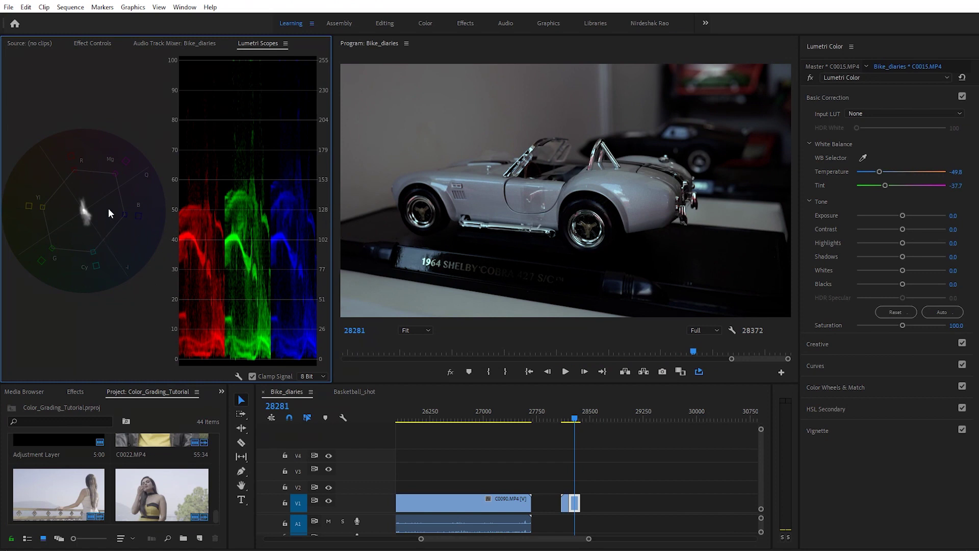
right_click(127, 109)
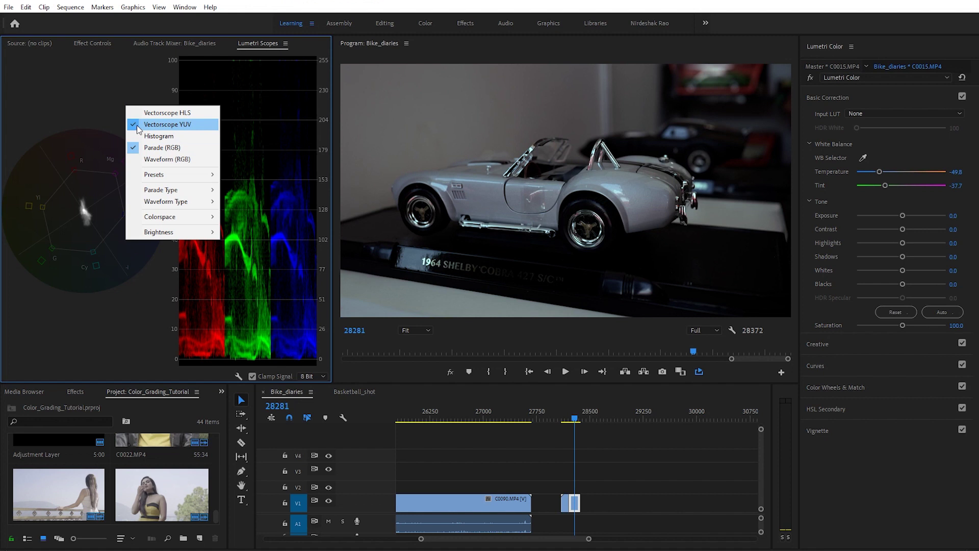
left_click(137, 128)
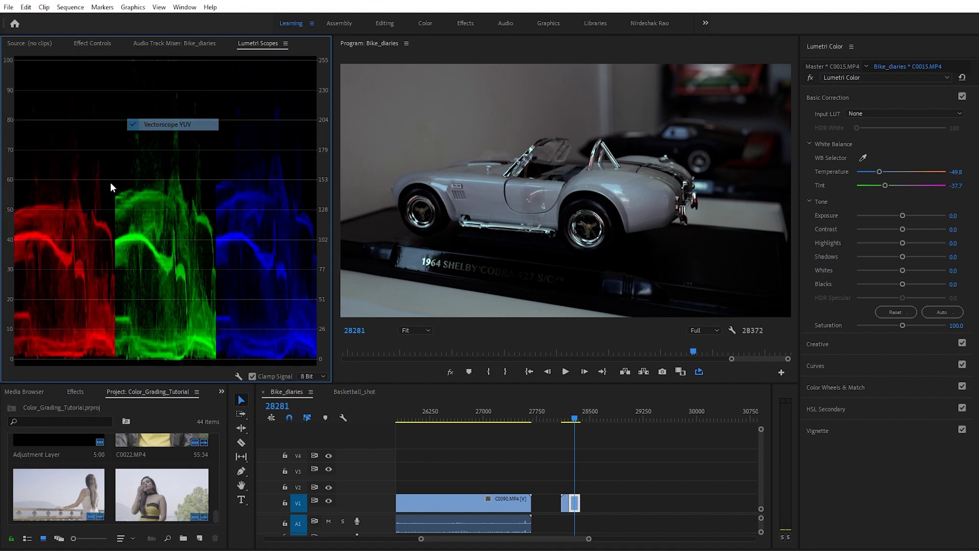
- Add the Waveform (RGB), Vectorscope YUV and Vectorscope HLS scopes alongside the RGB parade
right_click(170, 143)
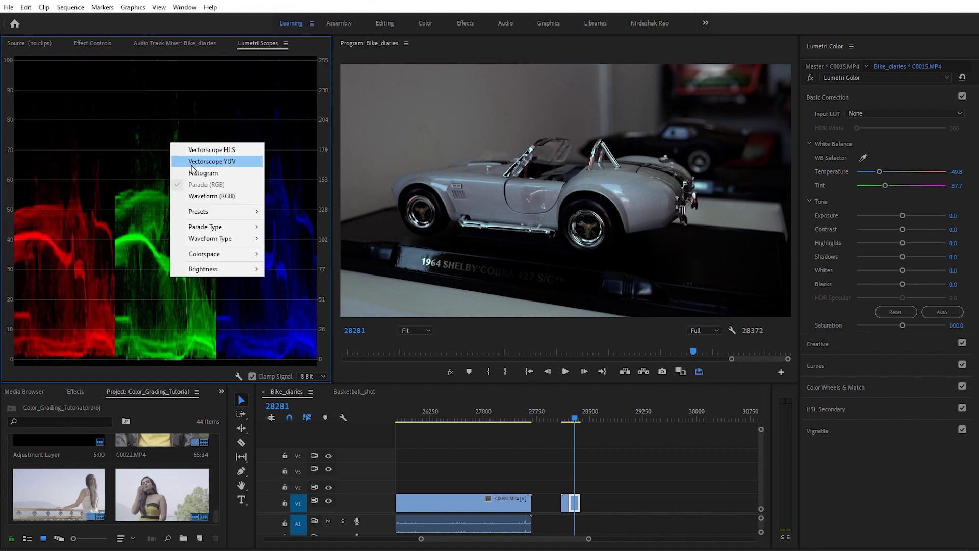
left_click(213, 196)
right_click(215, 157)
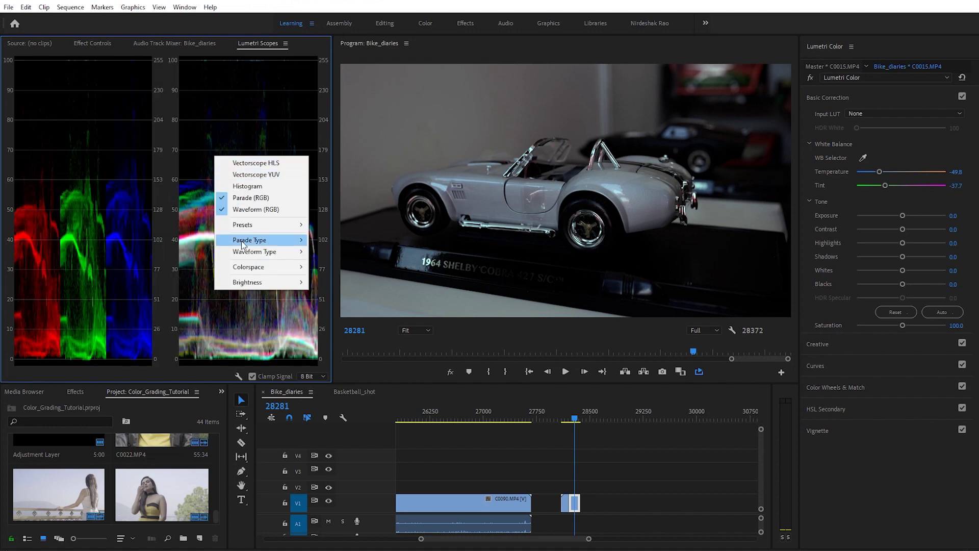
left_click(235, 174)
right_click(220, 154)
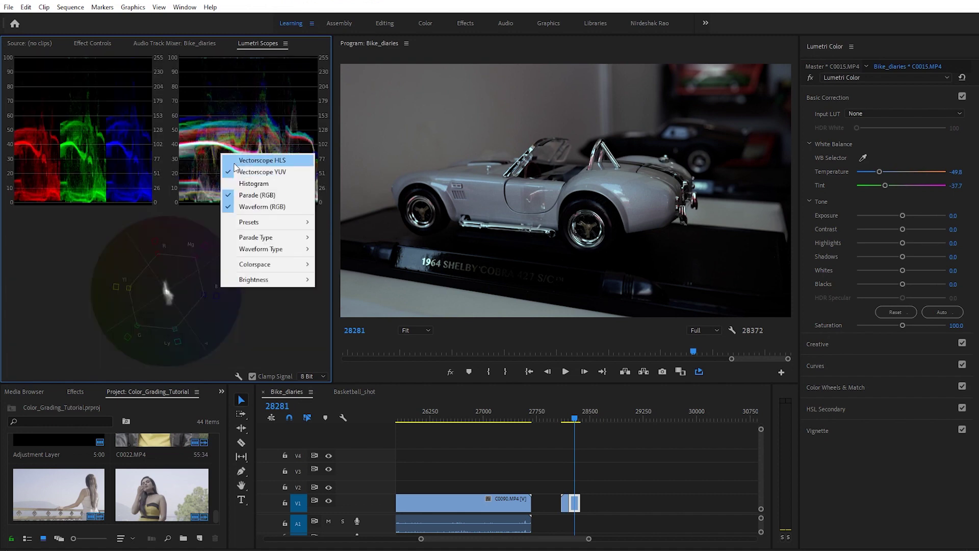
left_click(236, 161)
- Remove the Vectorscope HLS, Waveform (RGB) and Vectorscope YUV scopes, keeping only Parade (RGB)
right_click(227, 148)
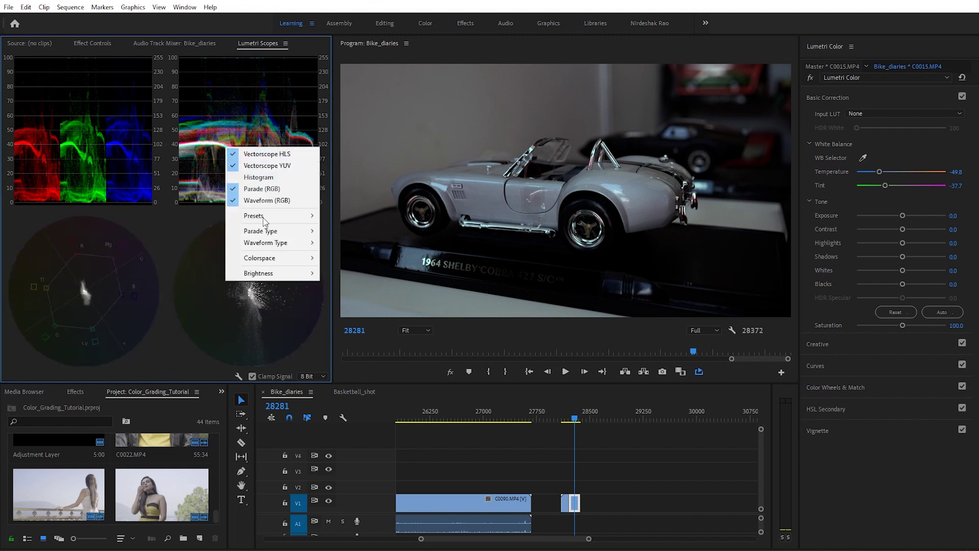
left_click(267, 153)
right_click(239, 121)
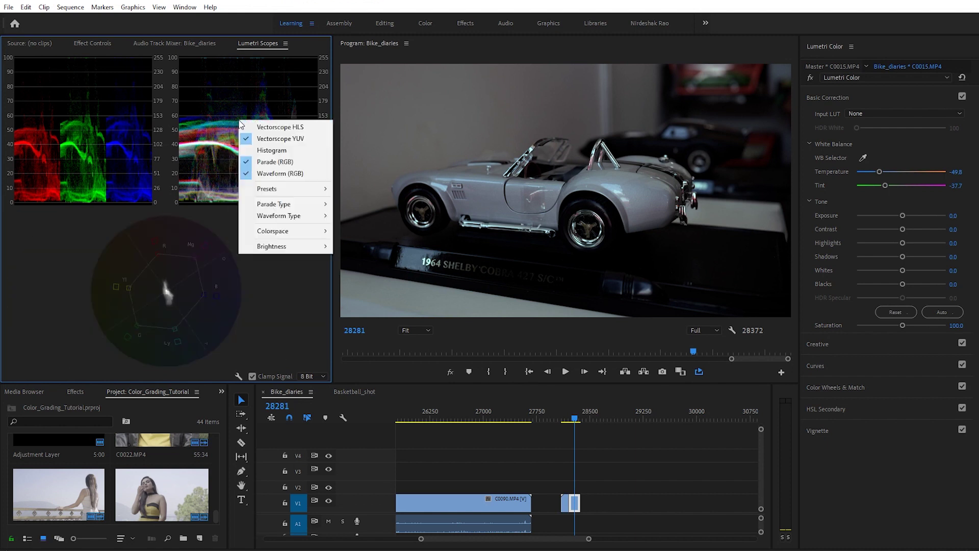
left_click(250, 173)
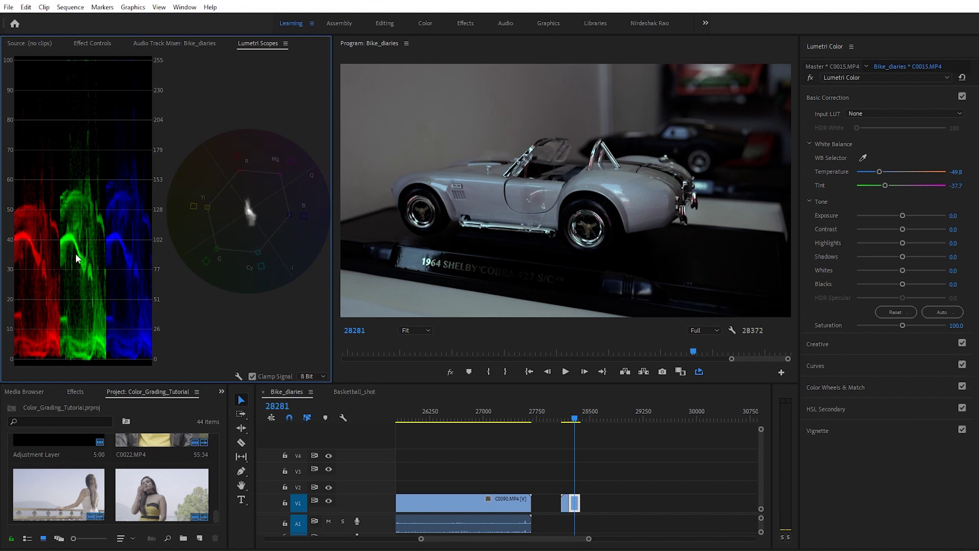
right_click(245, 195)
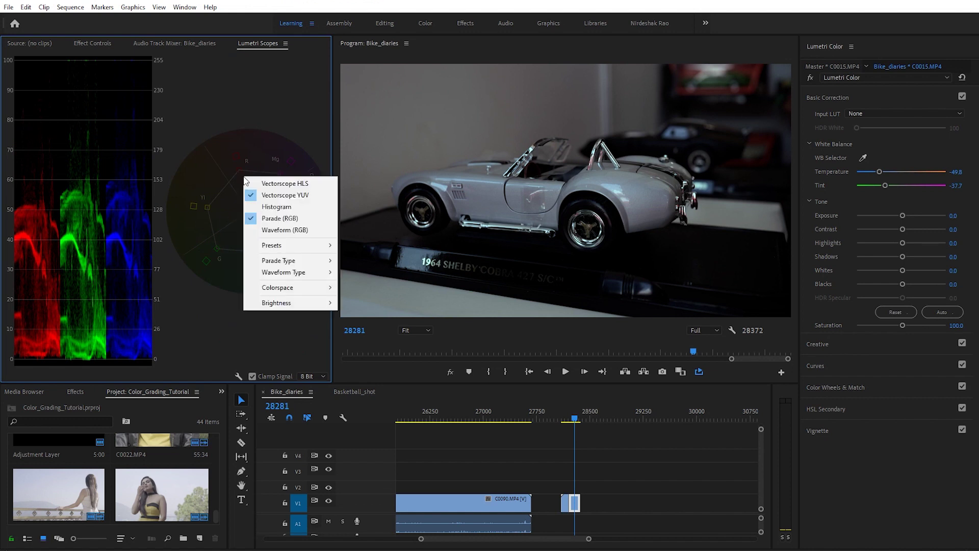
left_click(260, 198)
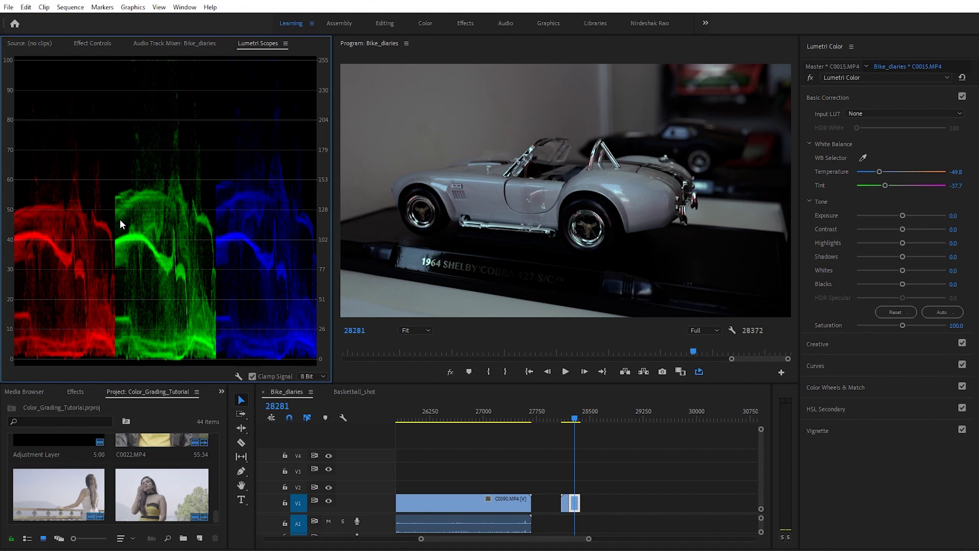
- Bypass and re-enable Lumetri Color to compare the red, green and blue levels in the RGB parade
left_click(810, 78)
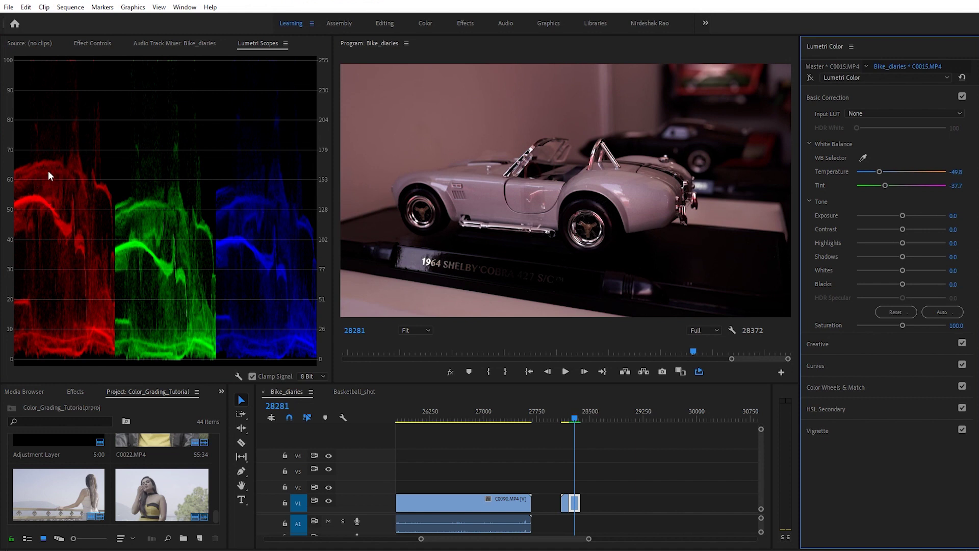
left_click(810, 78)
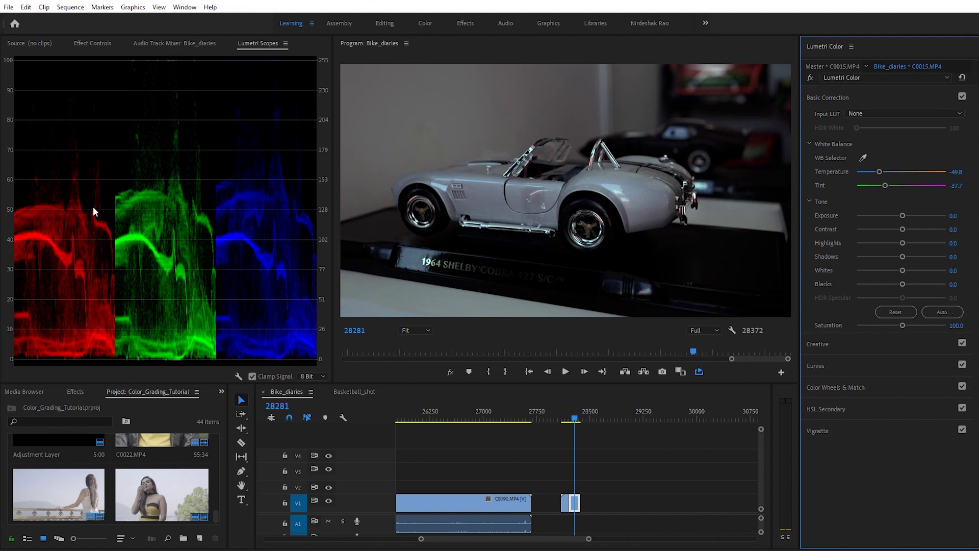
left_click(274, 239)
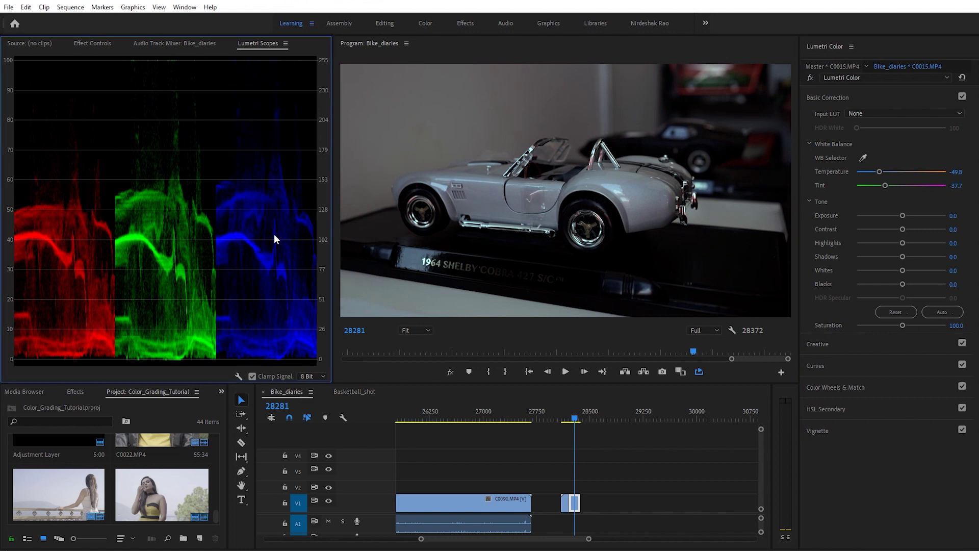
- Replace the Parade (RGB) scope with the Waveform (RGB) scope
right_click(198, 102)
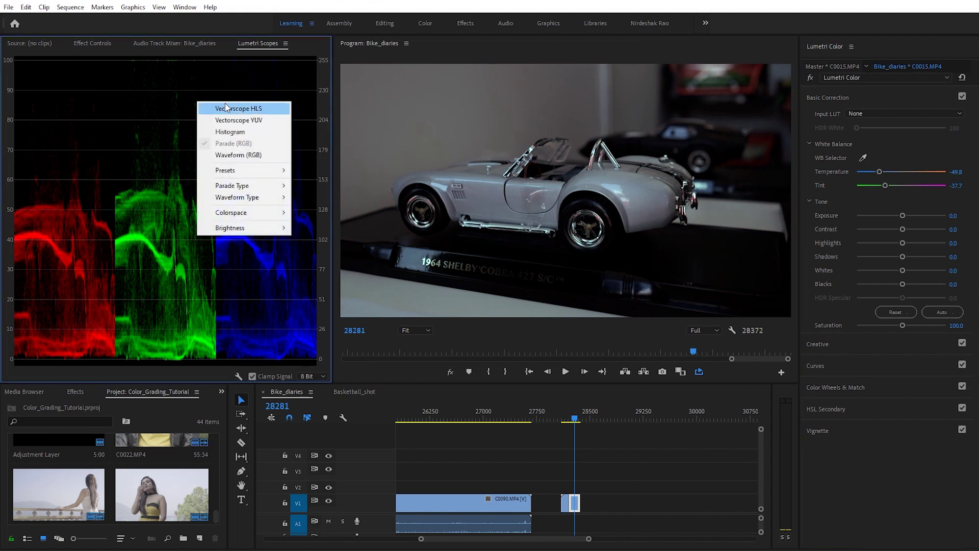
left_click(237, 158)
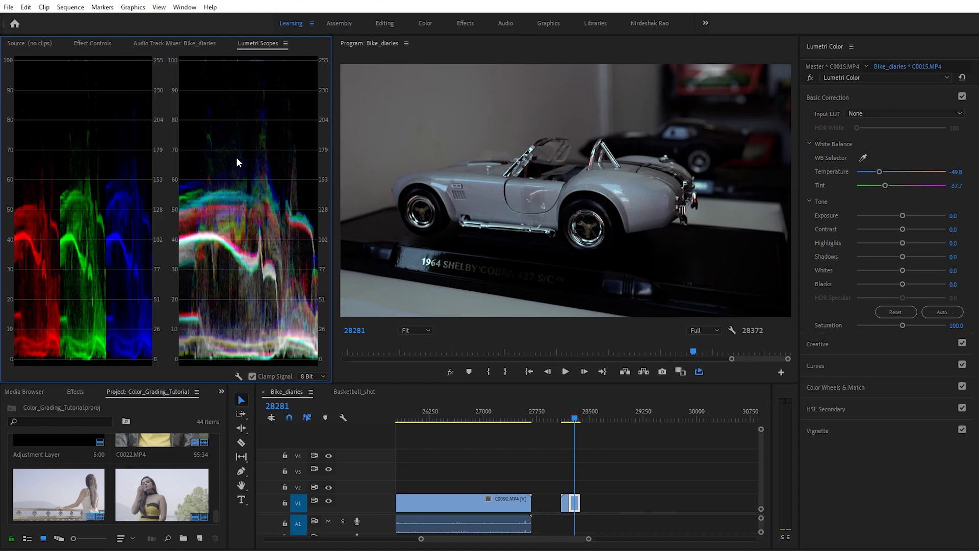
right_click(101, 144)
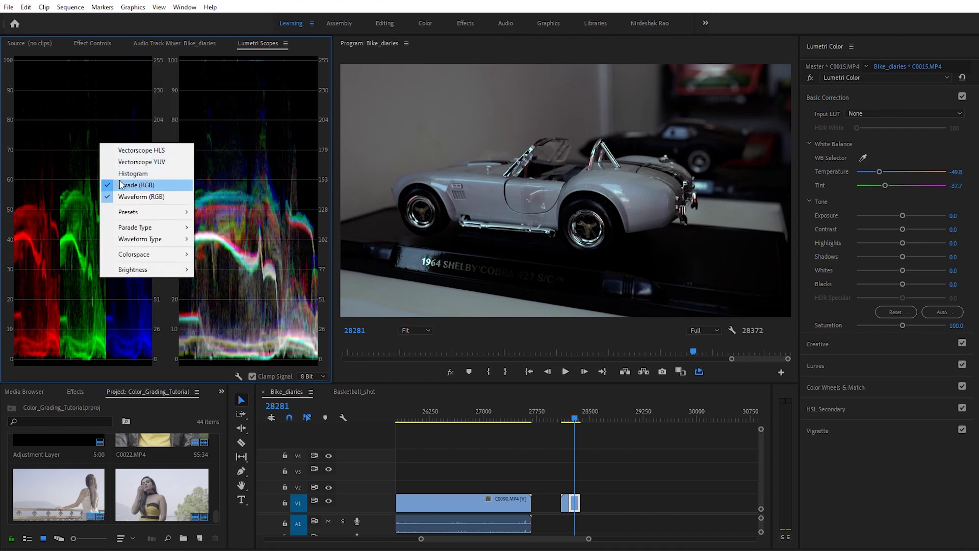
left_click(151, 183)
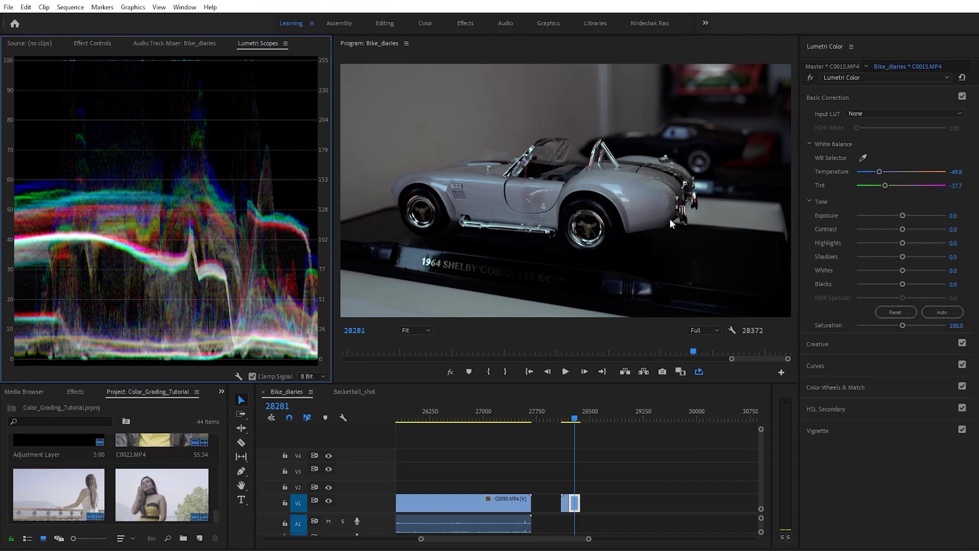
- Try Exposure values of 2.4, 5.0, 1.9, -0.2 and -5.0 on the car clip while checking the waveform
left_click_drag(905, 213, 923, 215)
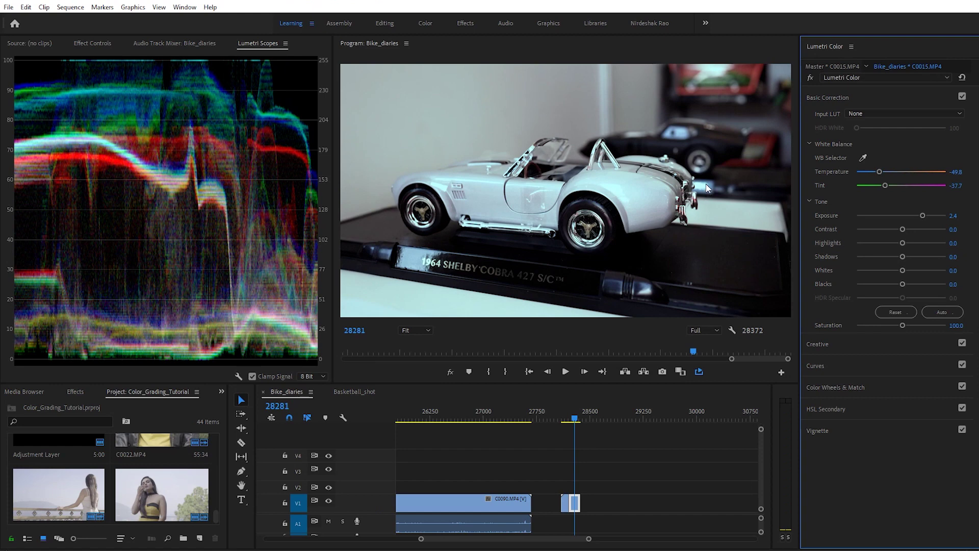
left_click_drag(924, 215, 973, 221)
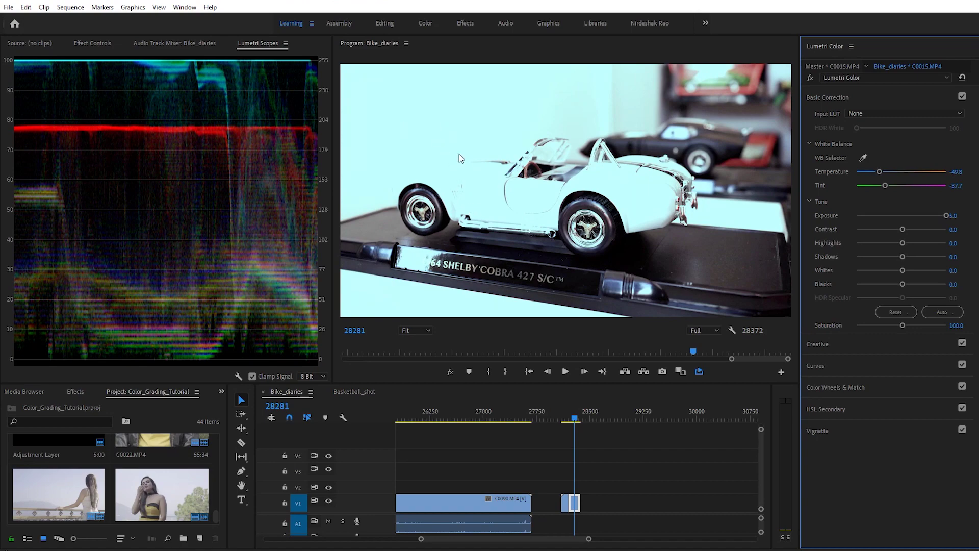
left_click_drag(948, 215, 918, 215)
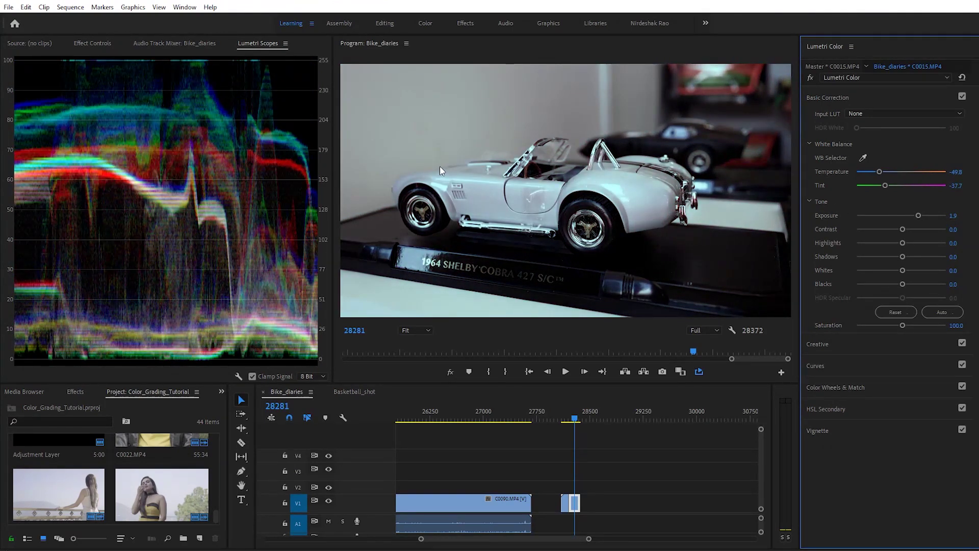
left_click_drag(917, 215, 975, 218)
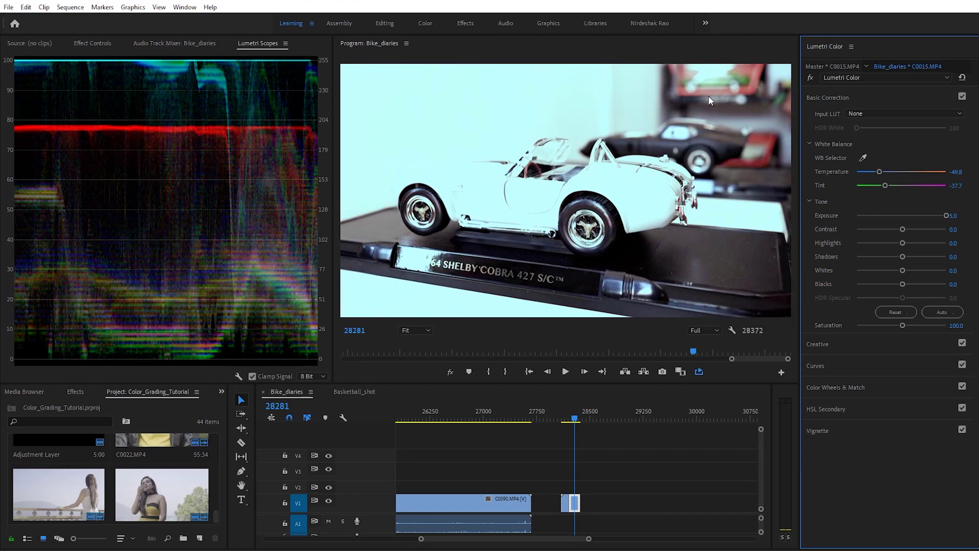
left_click_drag(946, 216, 899, 216)
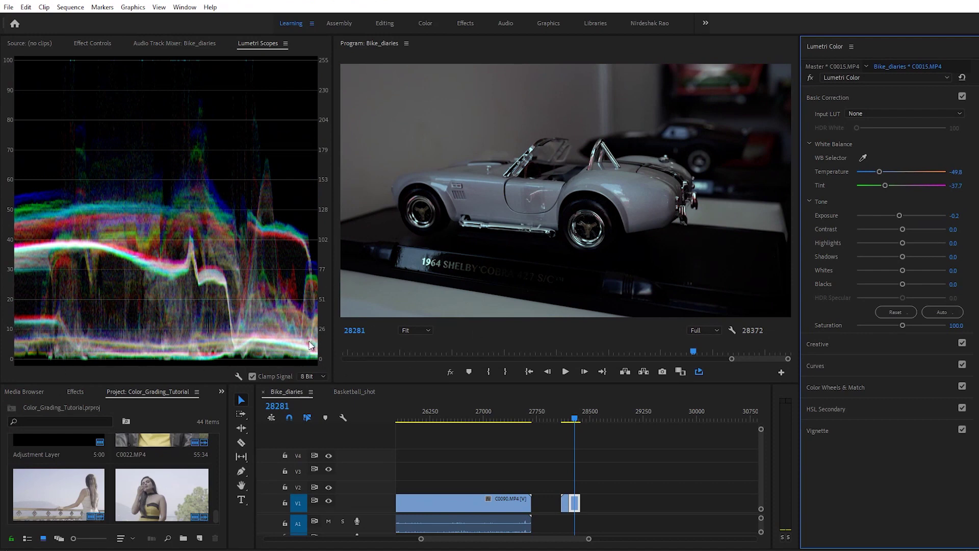
left_click_drag(898, 215, 844, 221)
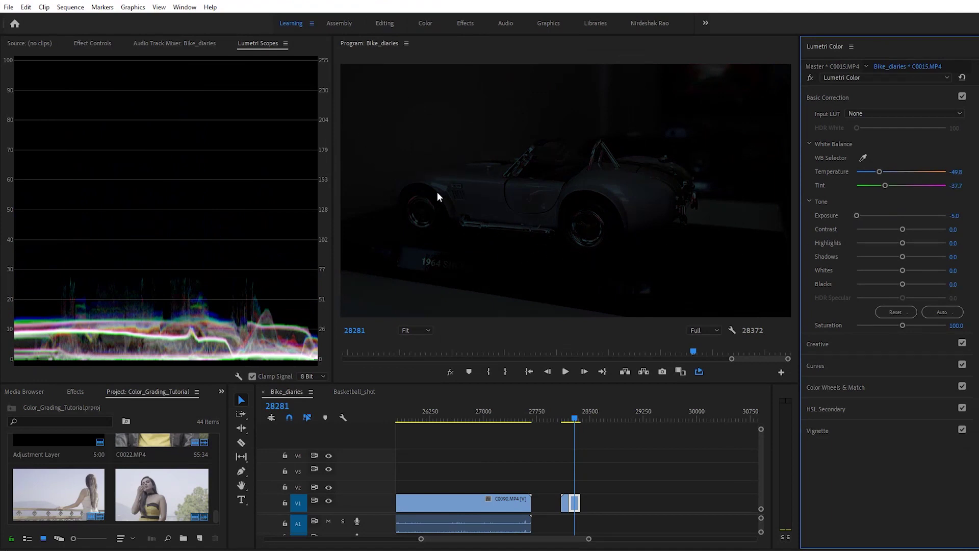
- Set the Exposure to 0 and collapse the Basic Correction section
left_click(958, 215)
type("0")
key("Return")
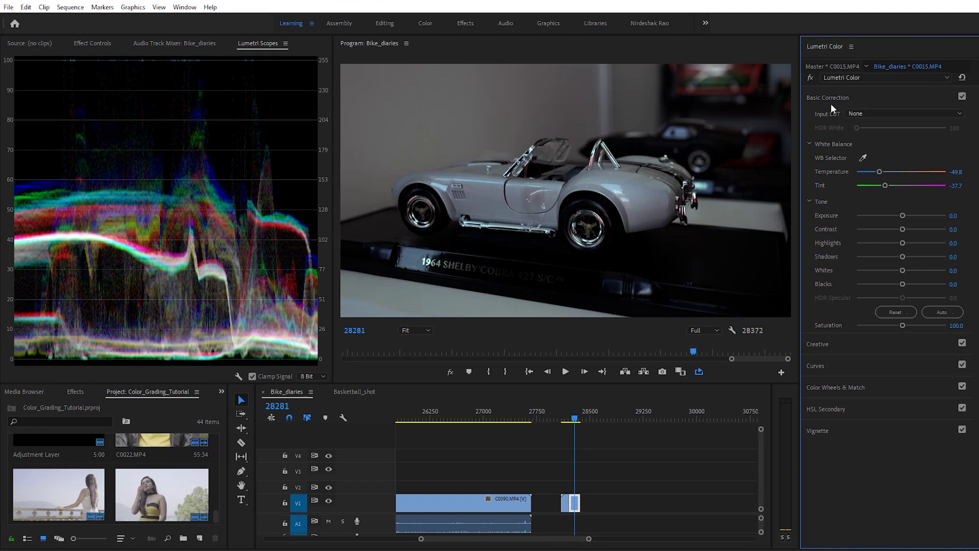
left_click(857, 100)
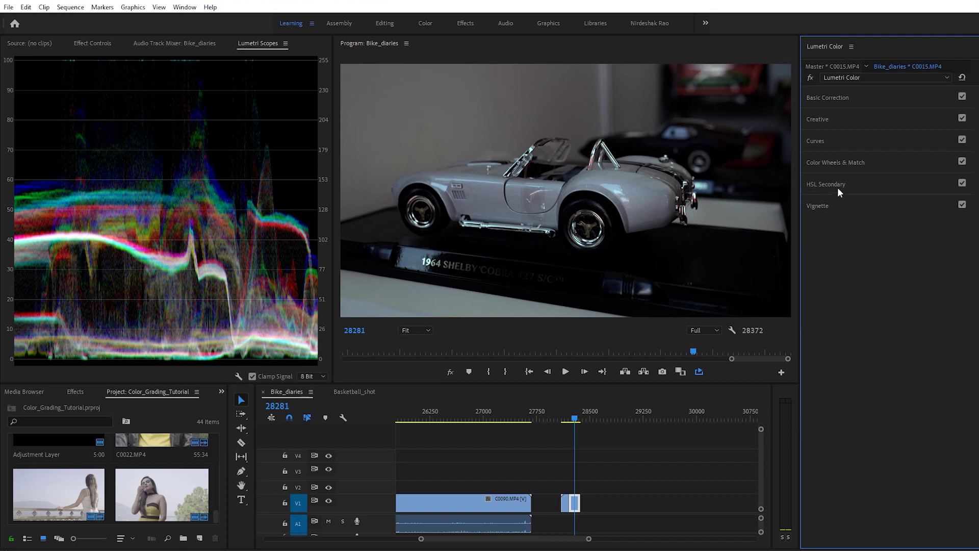
- Expand Basic Correction and try lower Contrast, Highlights of -100, lower Shadows and higher Whites on the car clip, undoing each change
left_click(841, 98)
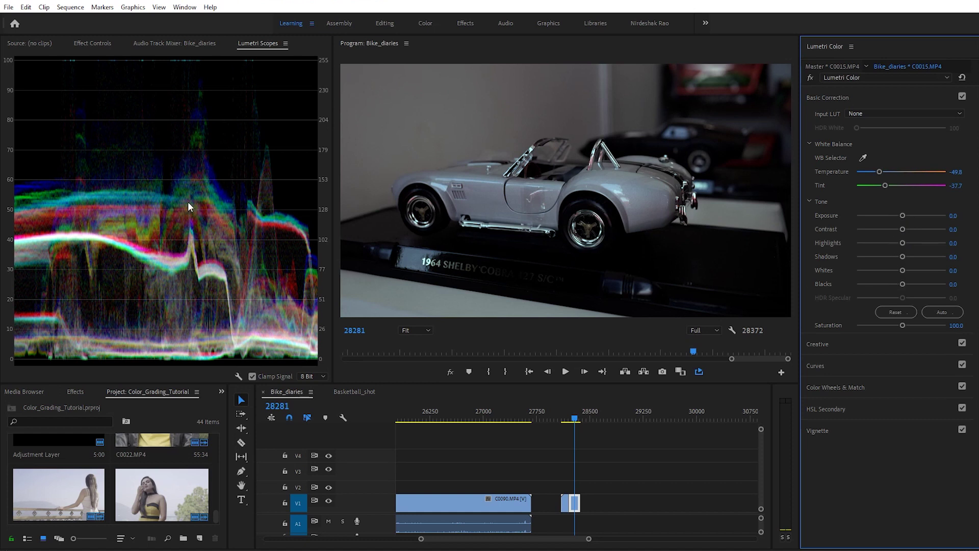
left_click_drag(903, 229, 818, 234)
key("ctrl+z")
left_click_drag(903, 243, 795, 250)
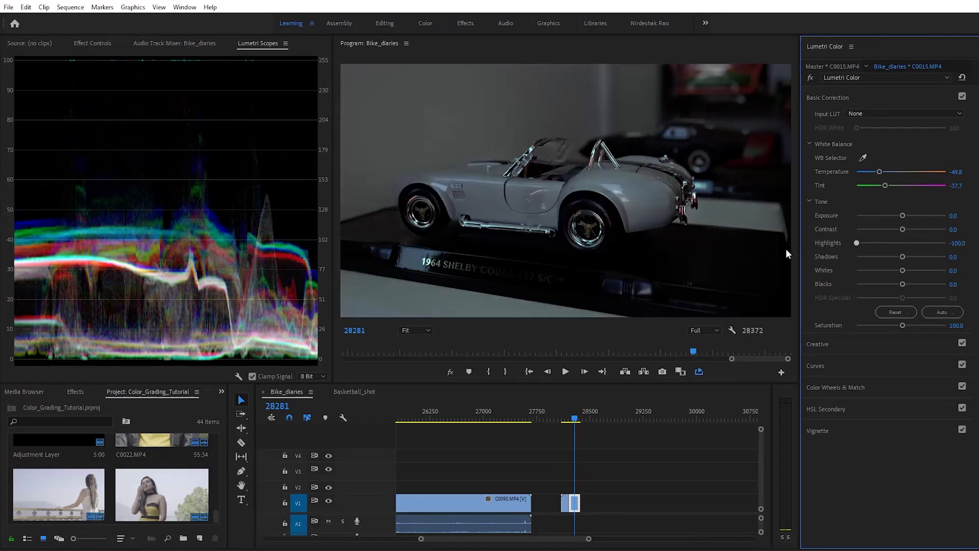
key("ctrl+z")
left_click_drag(903, 257, 843, 255)
key("ctrl+z")
left_click_drag(903, 271, 963, 262)
key("ctrl+z")
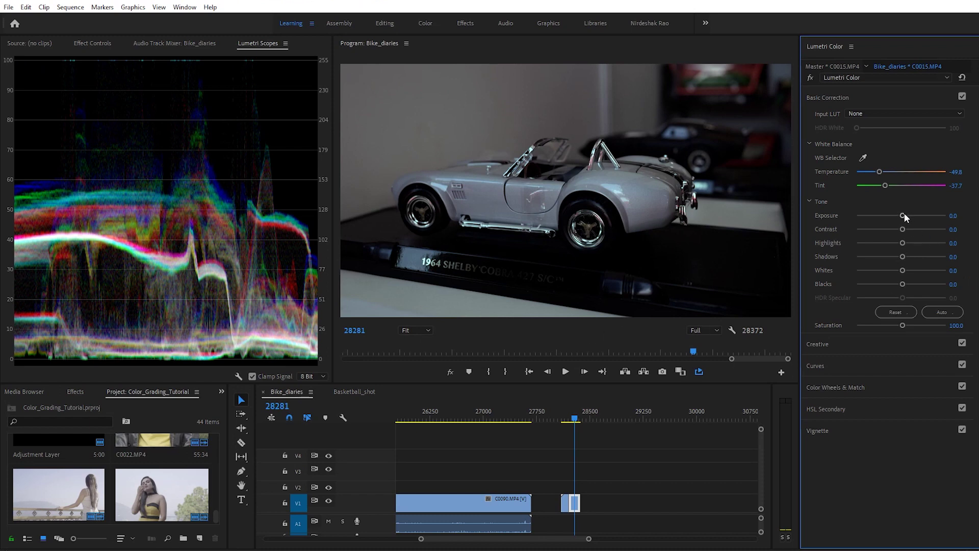
- Set the car clip's Exposure to 1.4 and, after trying Contrast at 100 and -100, set it to -12.9
left_click_drag(905, 214, 912, 209)
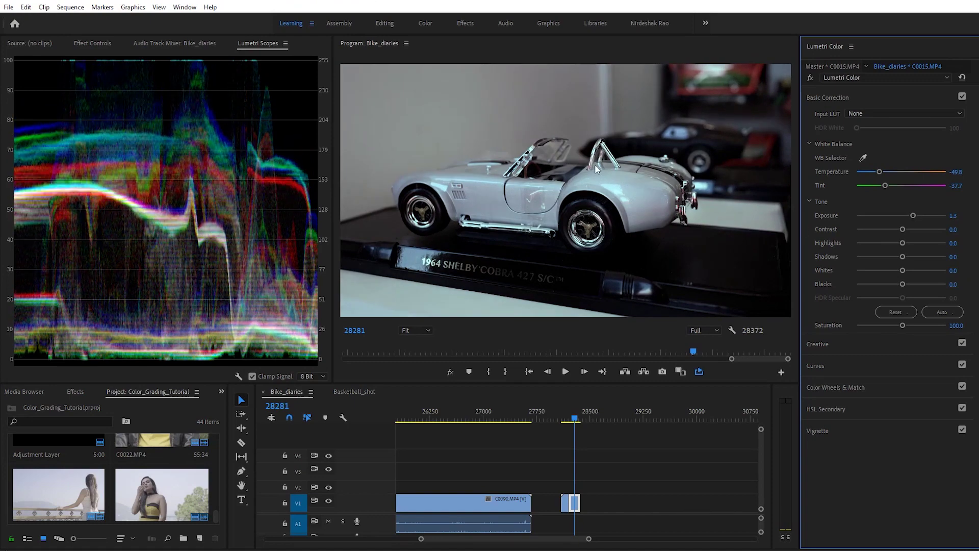
left_click_drag(928, 219, 914, 213)
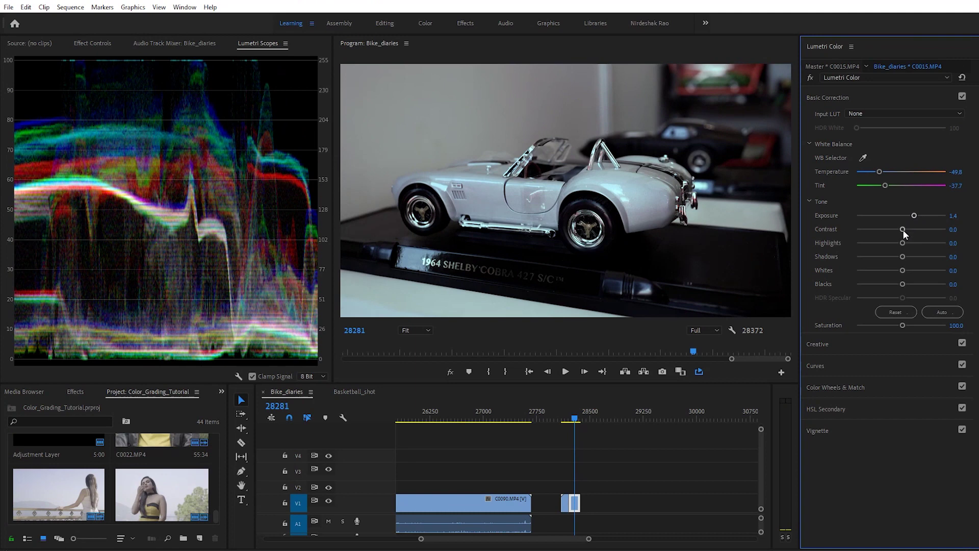
left_click_drag(903, 231, 948, 230)
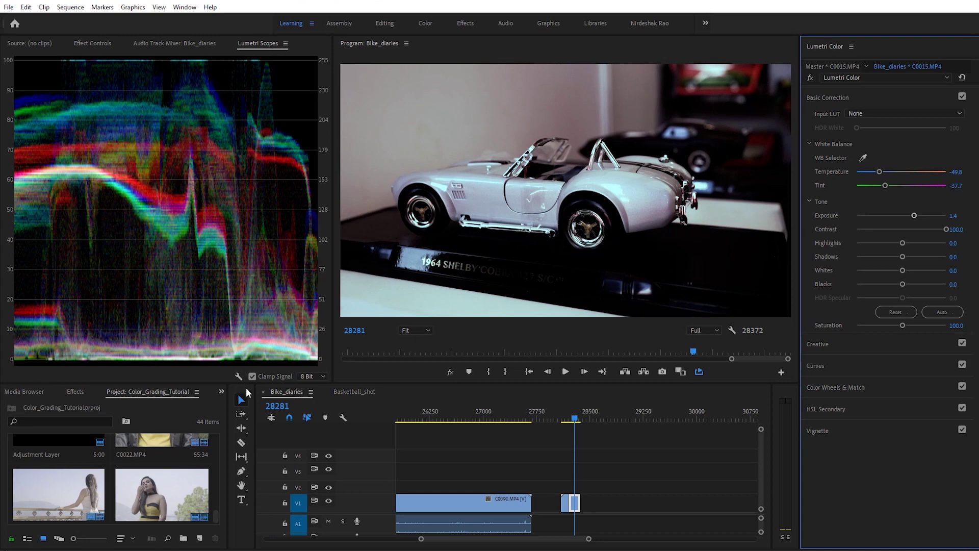
left_click_drag(935, 228, 852, 238)
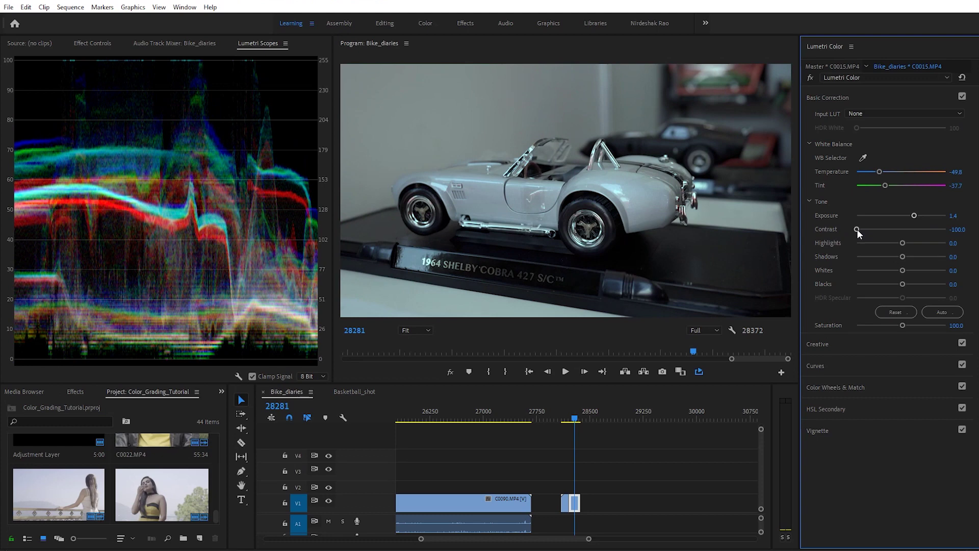
left_click_drag(857, 228, 806, 252)
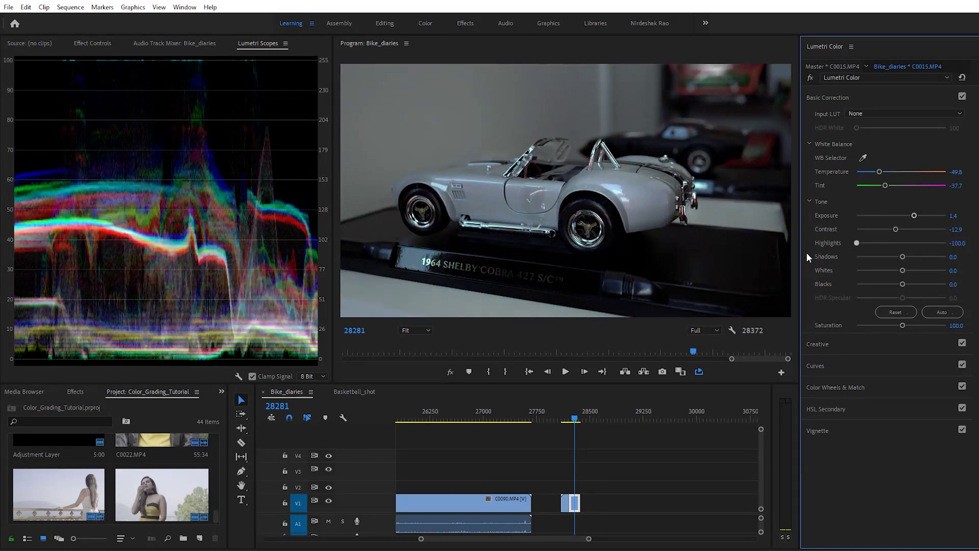
- Set the Highlights to 36.5, Shadows to 51.8, Whites to 29.4 and Blacks to 0
left_click_drag(806, 252, 886, 258)
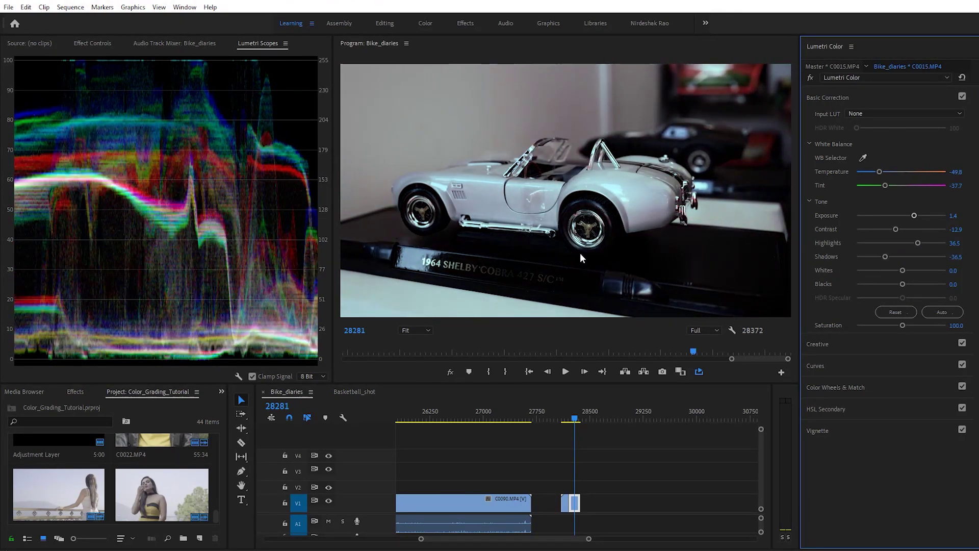
left_click_drag(888, 260, 906, 284)
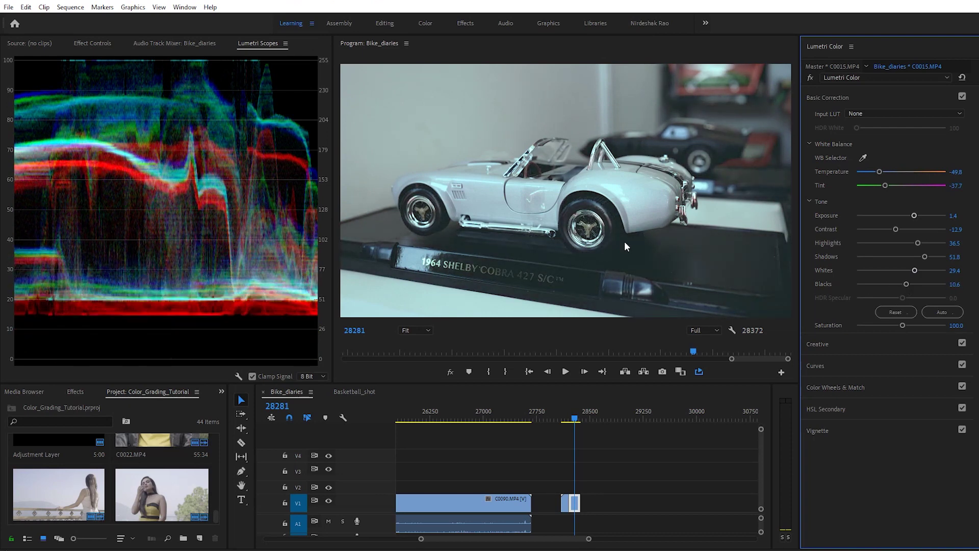
mouse_move(907, 284)
left_mouse_down()
mouse_move(952, 287)
mouse_move(905, 289)
left_mouse_up()
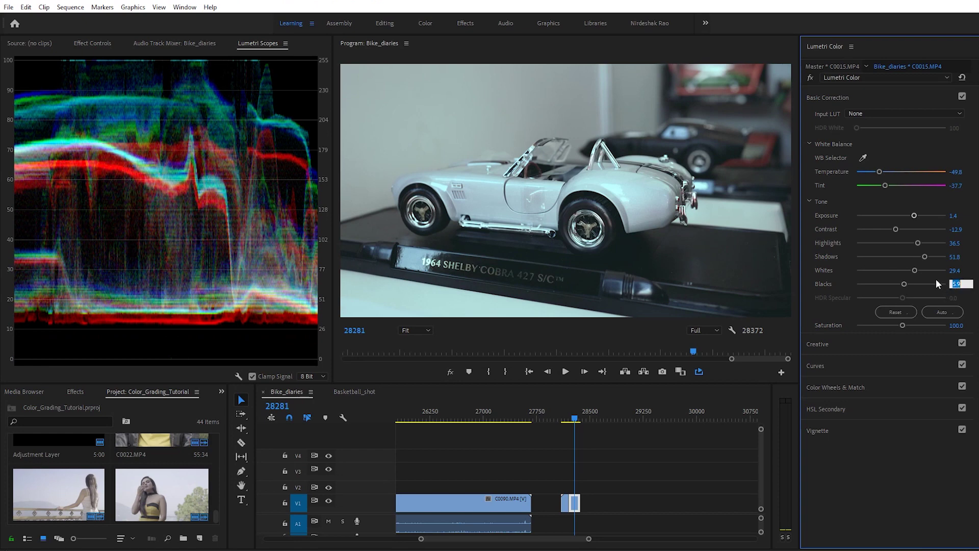
type("0")
key("Return")
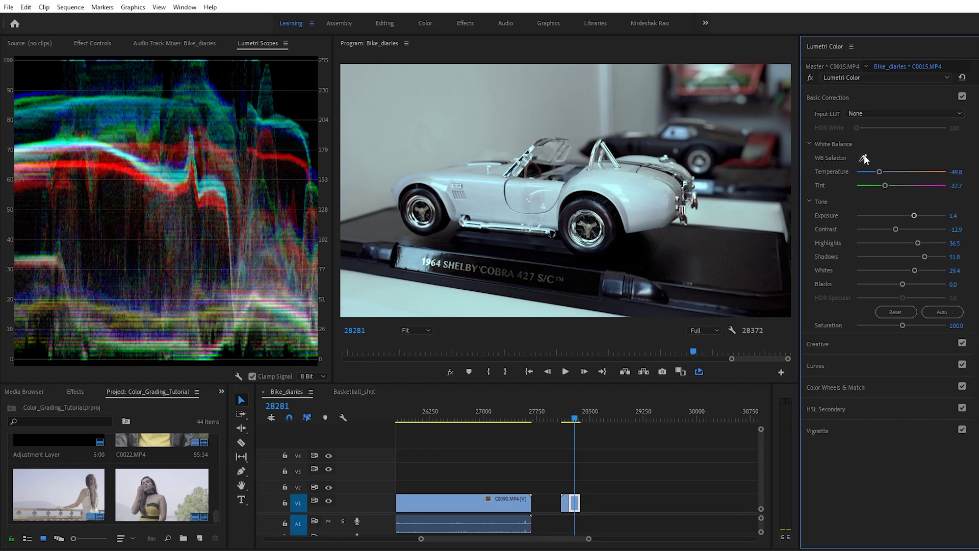
- Bypass and re-enable Lumetri Color twice to compare the corrected car clip with the original
left_click(810, 79)
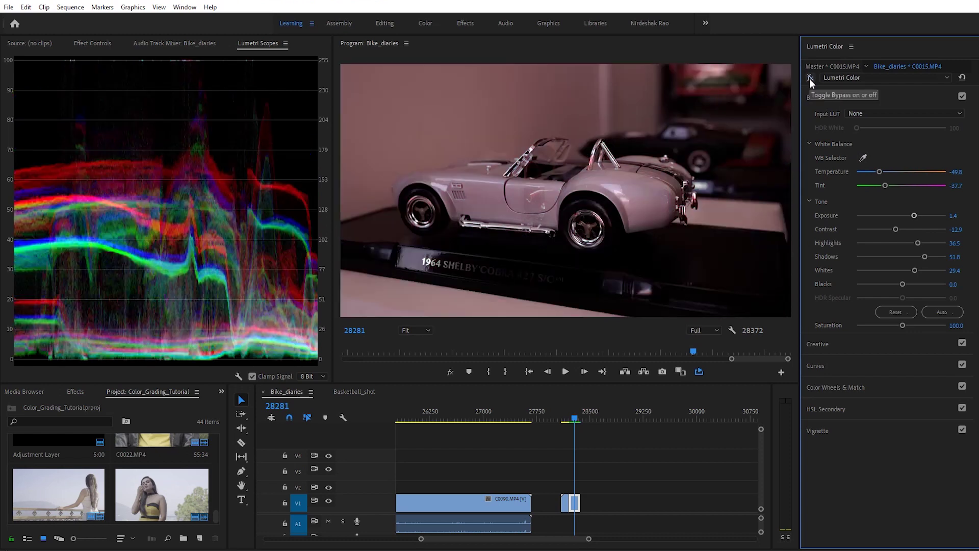
left_click(809, 78)
left_click(809, 78)
left_click(810, 78)
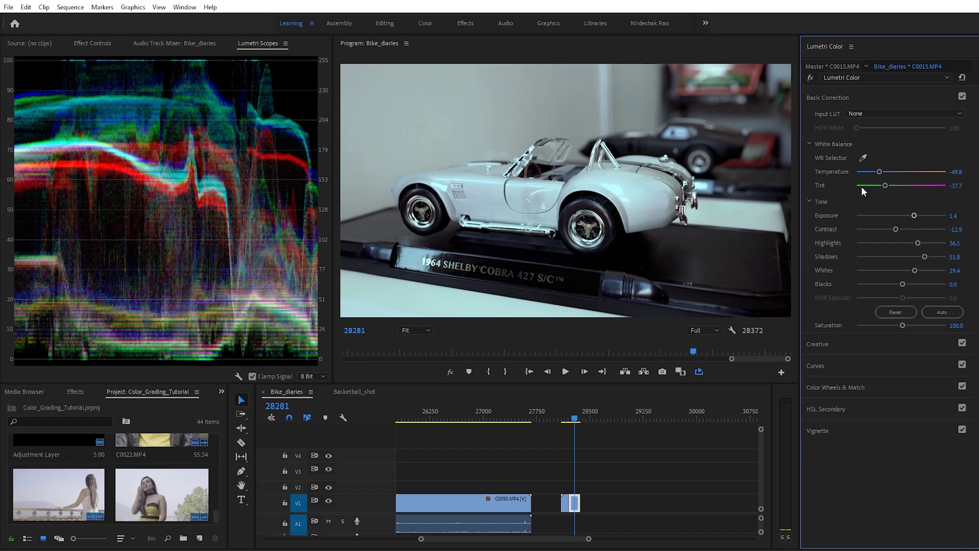
- Set the Exposure to 0.6, compare with the bypassed original, and set the Saturation to 150
left_click_drag(913, 217, 906, 215)
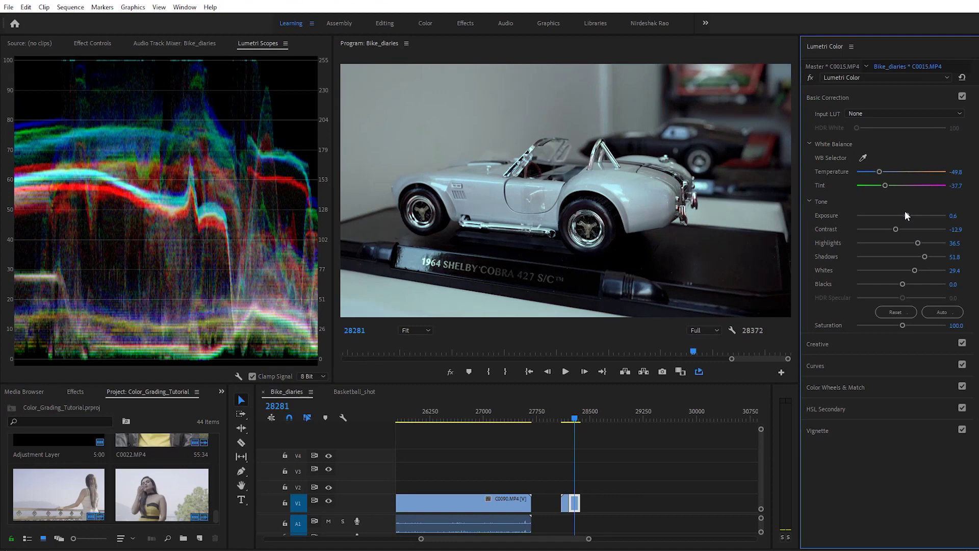
left_click(811, 78)
left_click(811, 78)
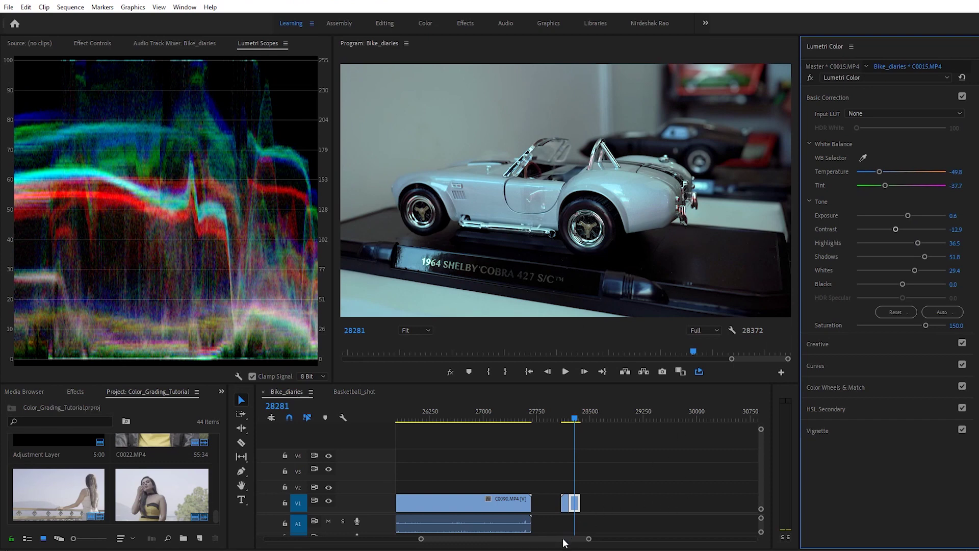
- Go to frame 18021 in the C0022.MP4 clip and set its white balance by sampling the white ledge beside the building
scroll(564, 542, "up", 5)
mouse_move(585, 540)
left_mouse_down()
mouse_move(614, 542)
mouse_move(602, 542)
left_mouse_up()
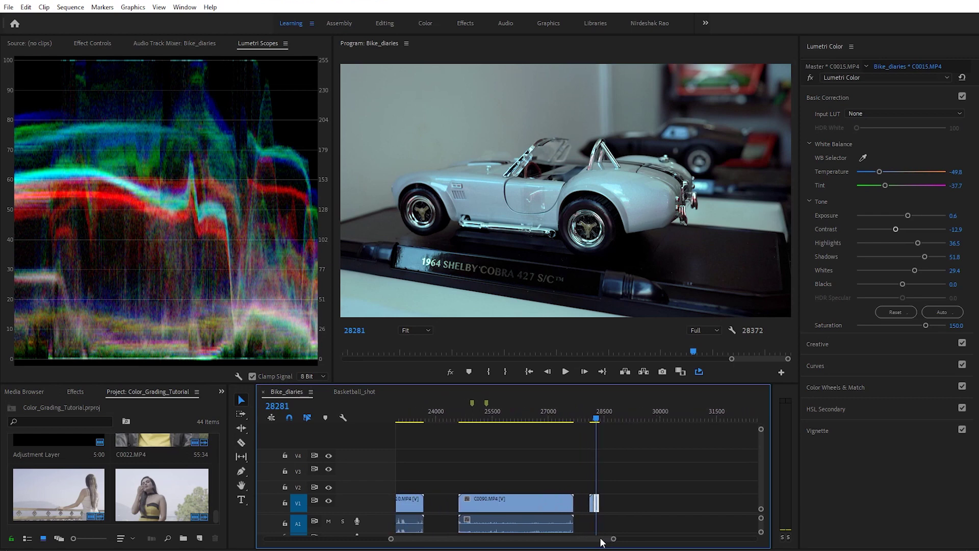
mouse_move(602, 542)
left_mouse_down()
mouse_move(592, 542)
mouse_move(611, 541)
mouse_move(601, 542)
left_mouse_up()
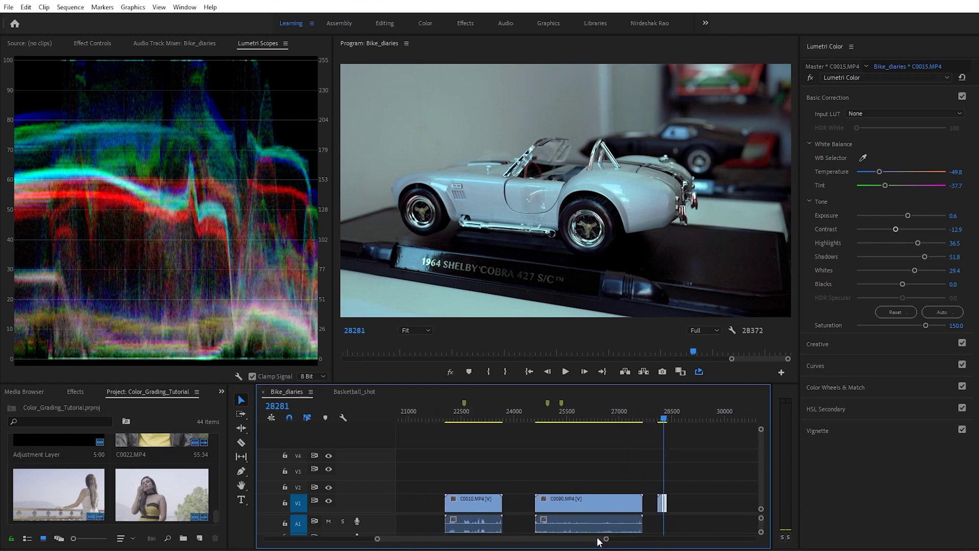
left_click(478, 416)
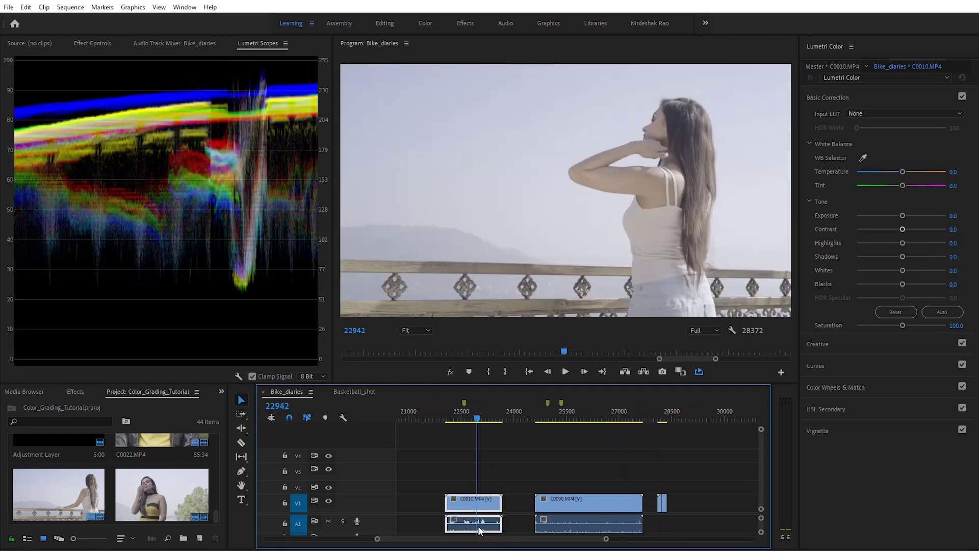
left_click(464, 418)
left_click_drag(471, 542, 444, 543)
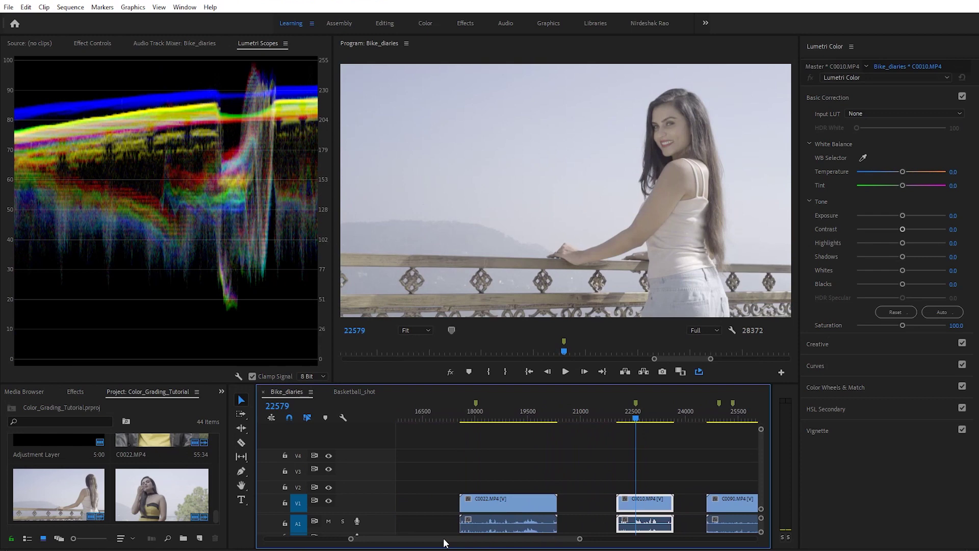
left_click(474, 414)
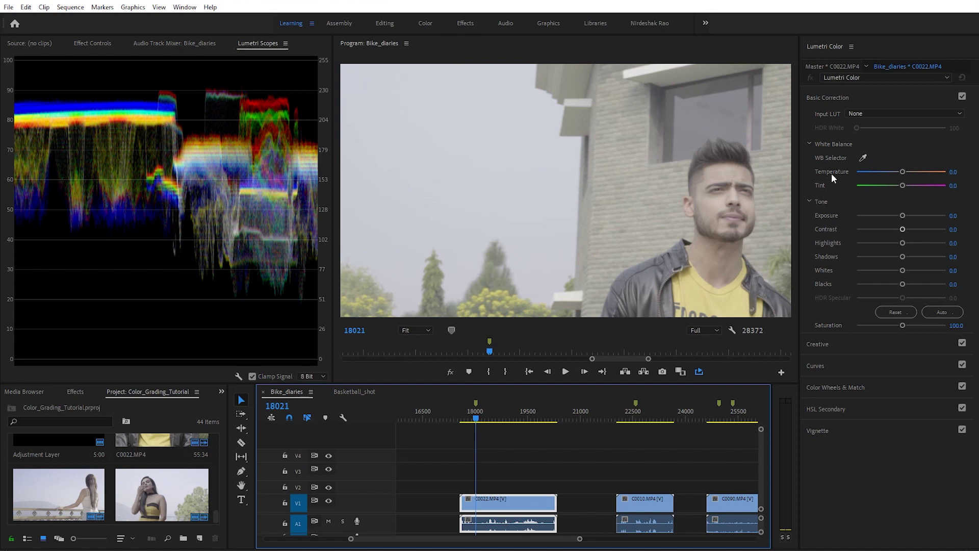
left_click(865, 157)
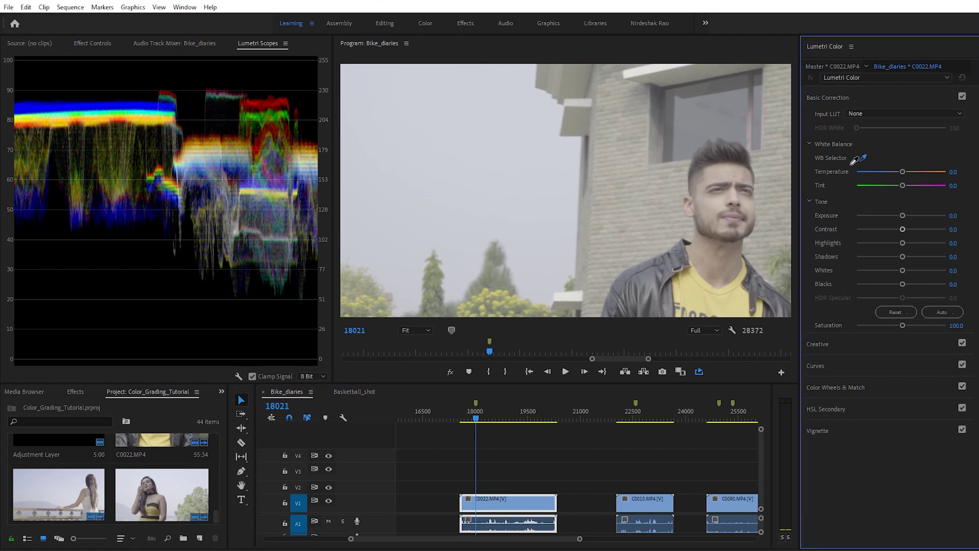
left_click(570, 296)
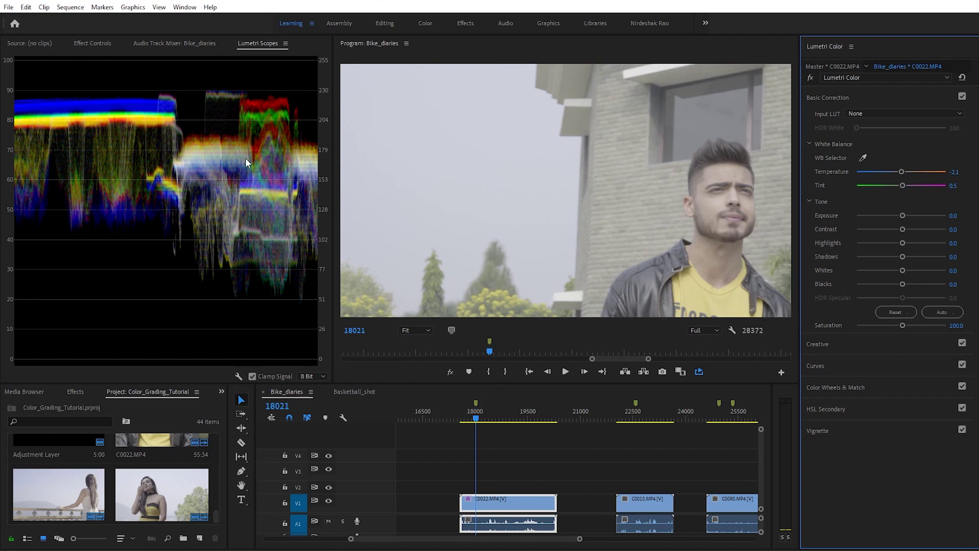
- Set the tone to Exposure 0.2, Contrast -4.7, Highlights -14.1, Shadows -100, Whites 22.4 and Blacks -100
left_click(905, 215)
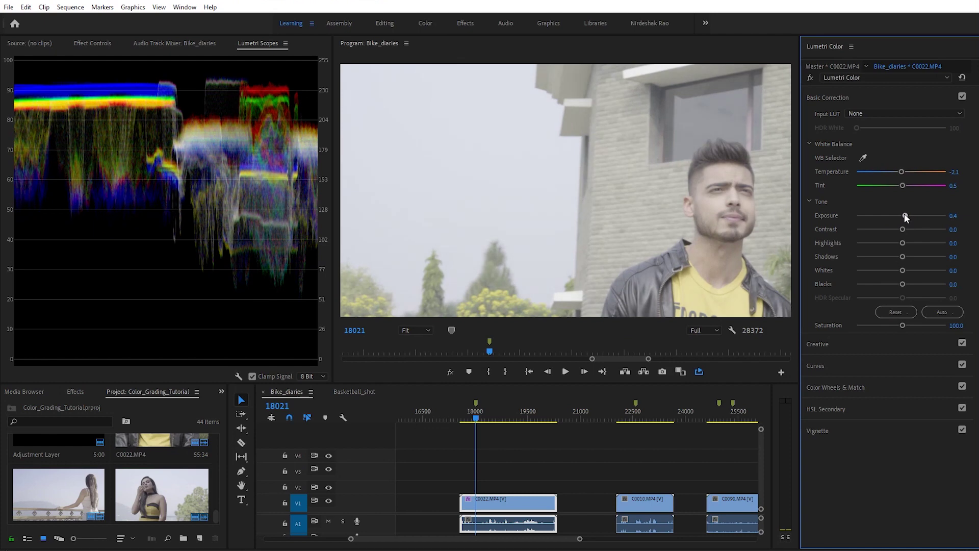
left_click_drag(902, 213, 905, 213)
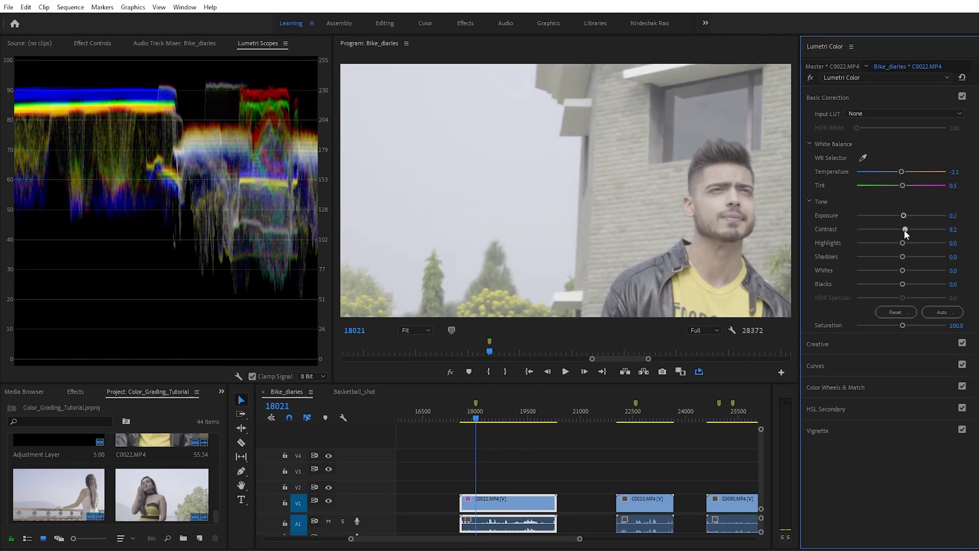
left_click_drag(903, 229, 837, 259)
left_click_drag(901, 272, 823, 302)
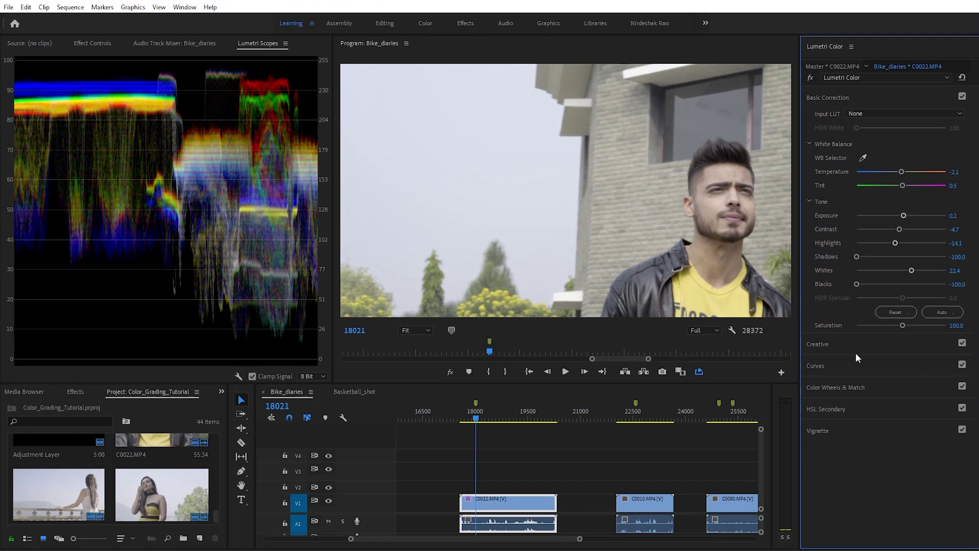
- Try the Basic Correction Saturation at 200, then set it to 150
left_click_drag(902, 327, 949, 327)
left_click(959, 326)
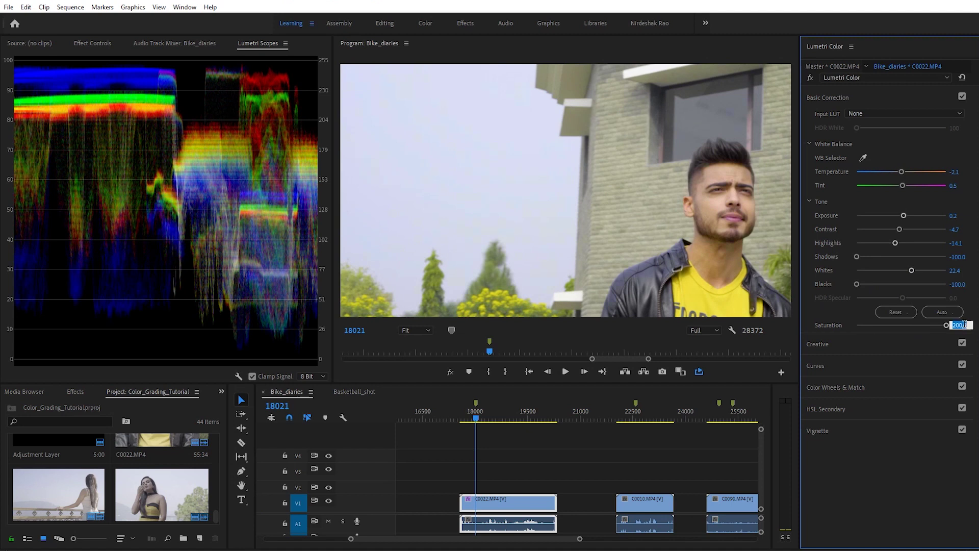
type("150")
key("Return")
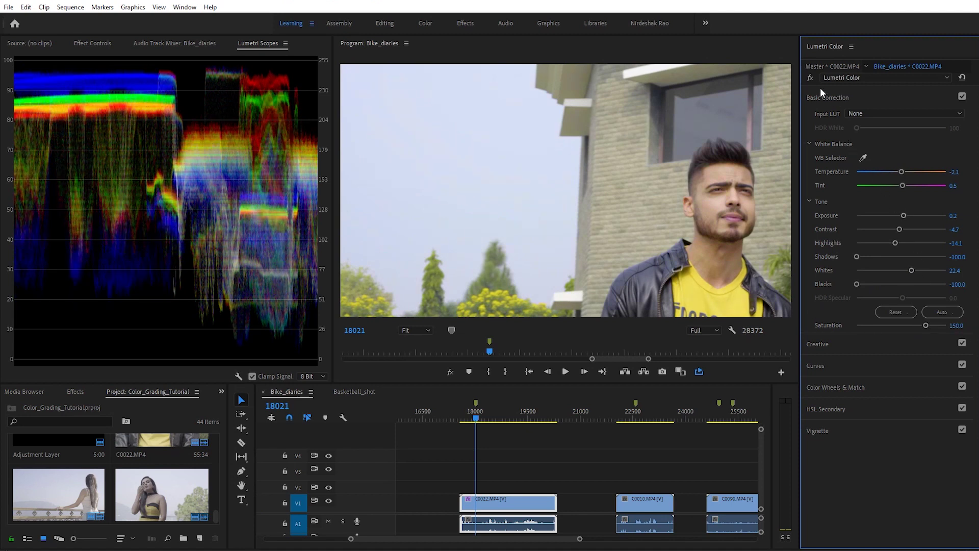
- Toggle the Lumetri Color bypass twice to compare C0022.MP4 before and after correction
left_click(811, 77)
left_click(812, 77)
left_click(812, 78)
left_click(811, 77)
- Expand the Creative section and try a blue Shadow Tint with an orange Highlight Tint
left_click(840, 349)
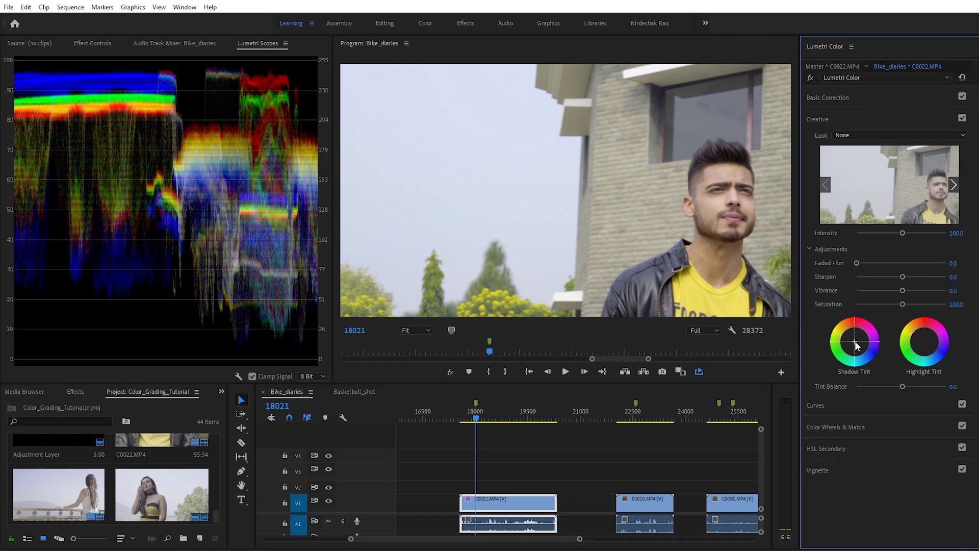
mouse_move(855, 341)
left_mouse_down()
mouse_move(863, 352)
mouse_move(861, 334)
left_mouse_up()
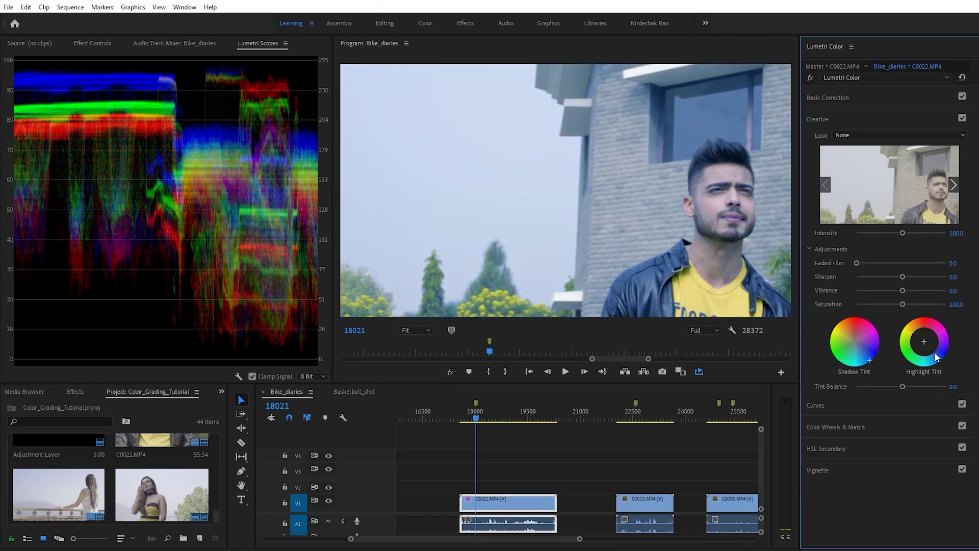
left_click_drag(925, 341, 918, 331)
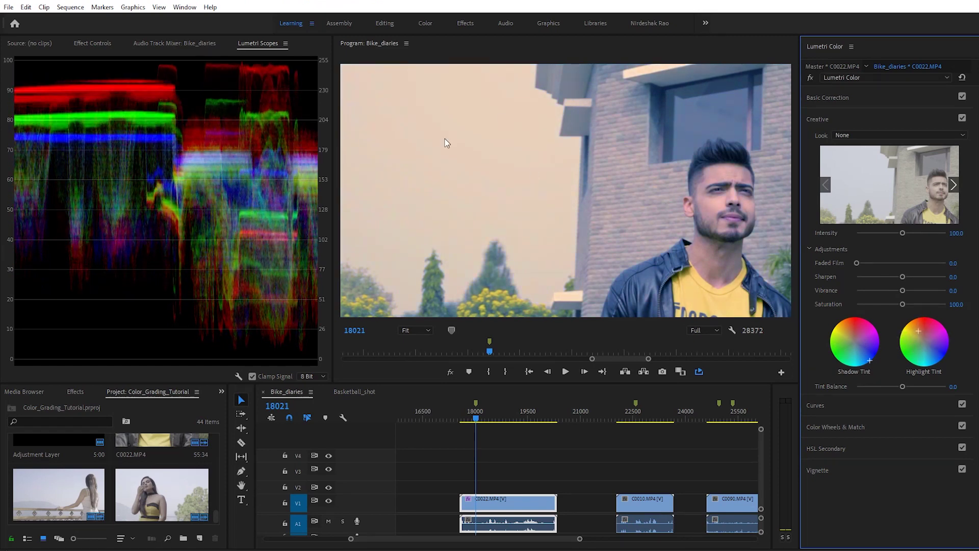
- Try an orange Shadow Tint and a blue one again, and reset both tint wheels to neutral
left_click_drag(869, 360, 842, 329)
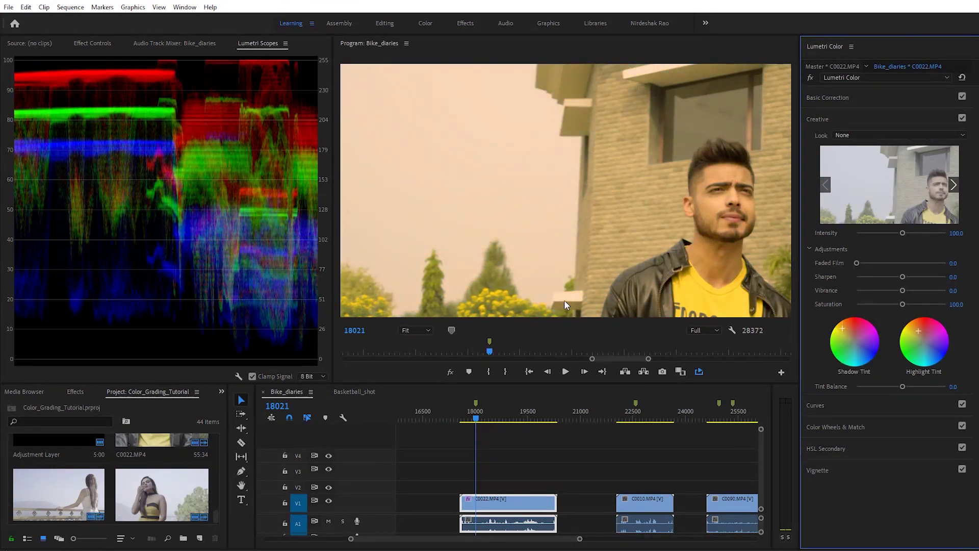
left_click_drag(918, 332, 932, 355)
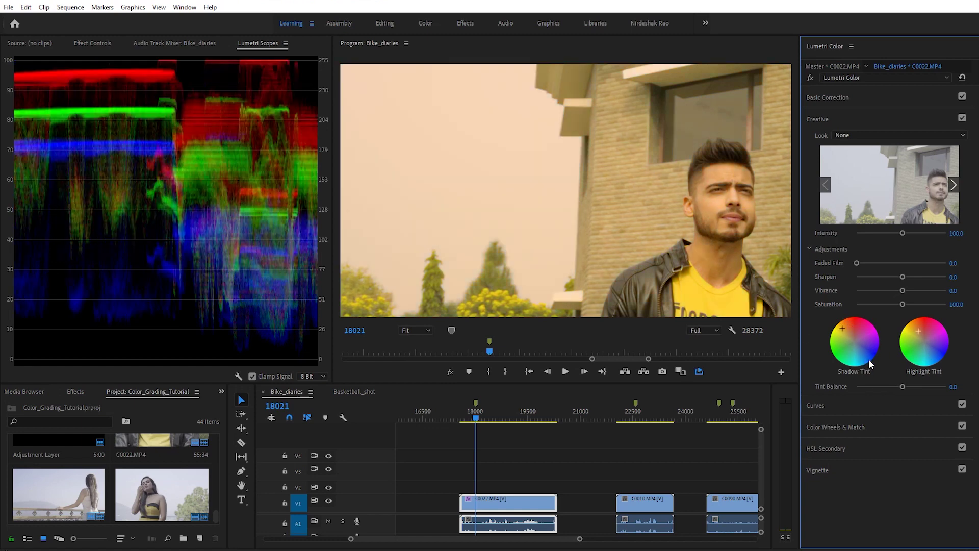
left_click(869, 360)
double_click(920, 359)
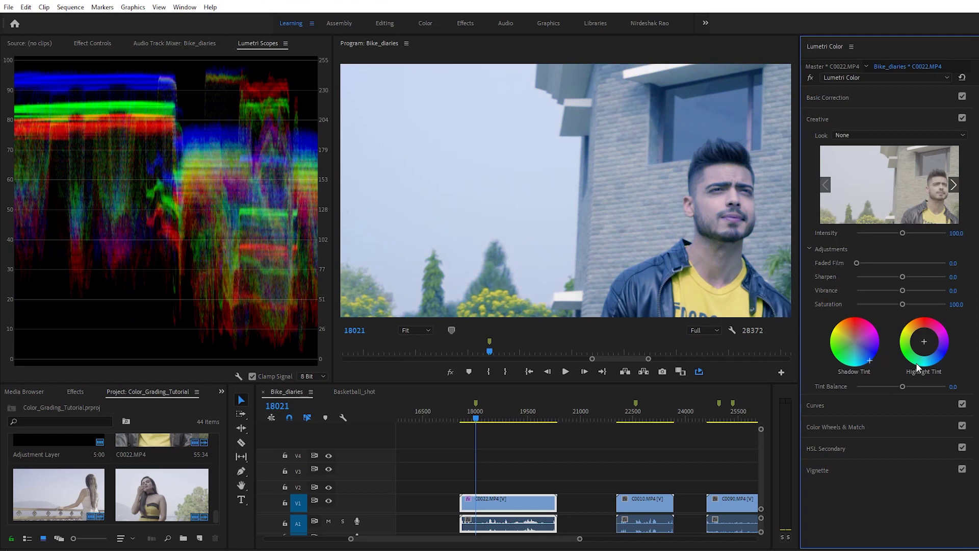
double_click(869, 362)
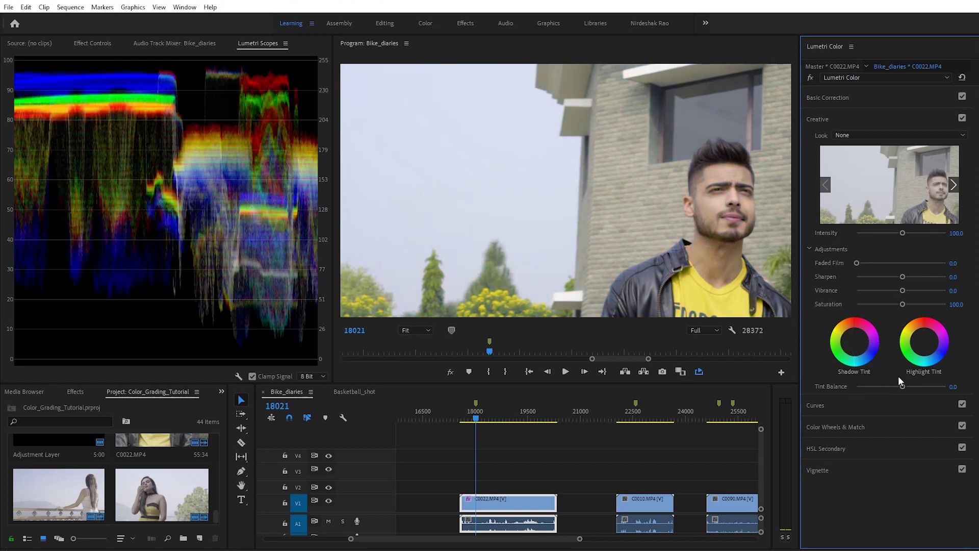
- Expand the Color Wheels & Match section for C0022.MP4 and save the project
left_click(837, 119)
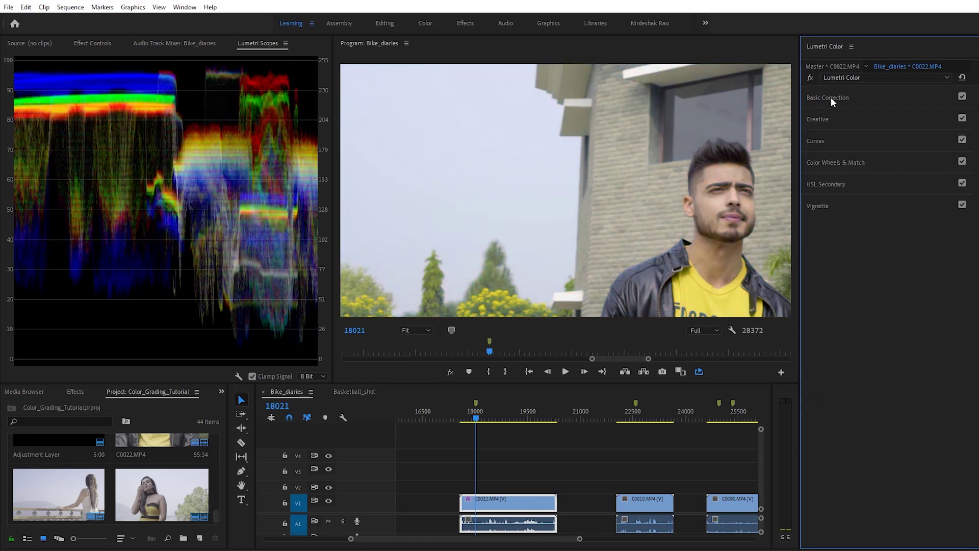
left_click(831, 99)
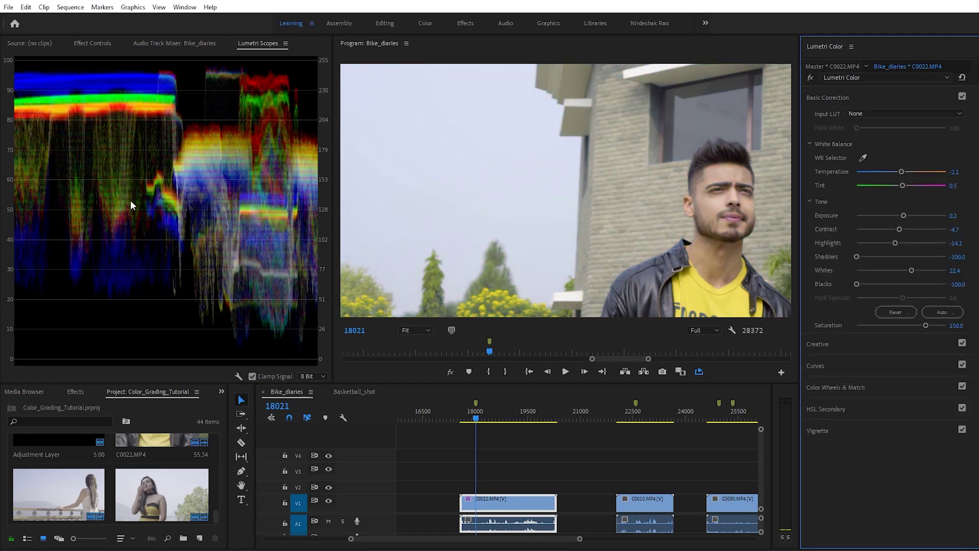
left_click(837, 97)
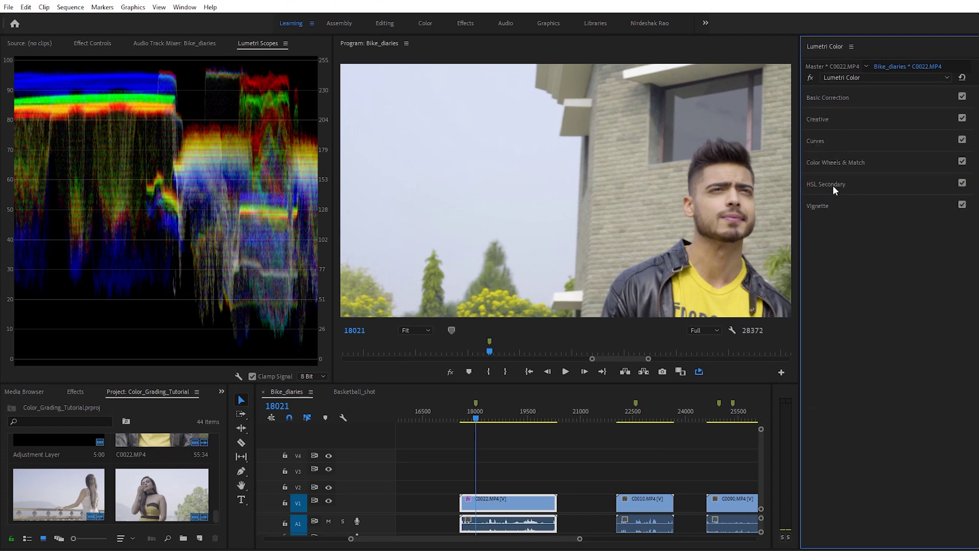
left_click(857, 166)
key("ctrl+s")
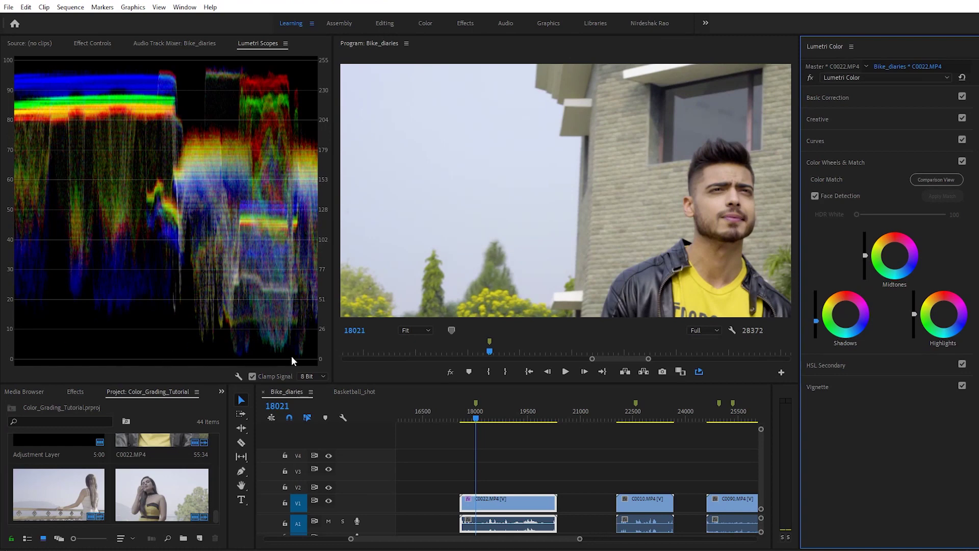
- In Color Wheels & Match, lower the Shadows luminance and slightly raise the Highlights and Midtones luminance
left_click_drag(816, 320, 816, 330)
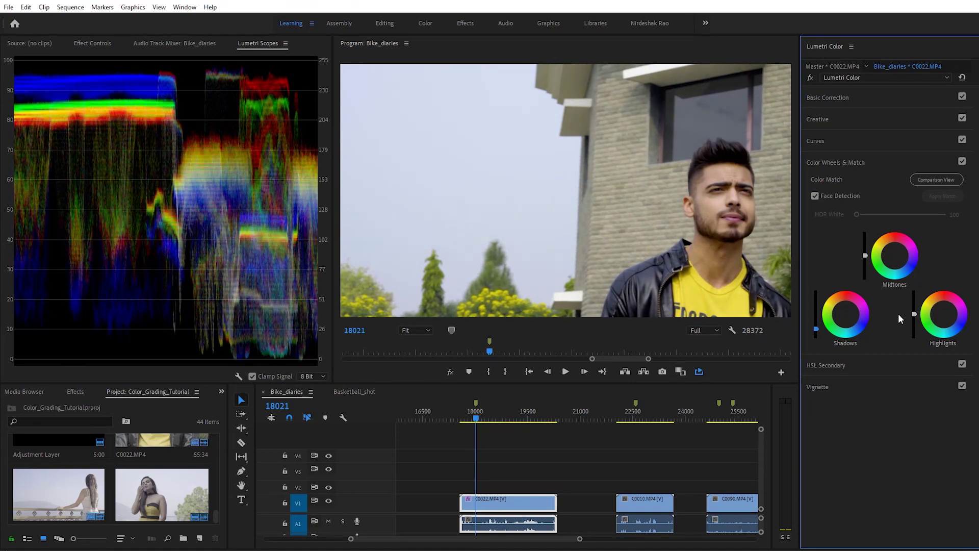
mouse_move(817, 328)
left_mouse_down()
mouse_move(816, 293)
mouse_move(816, 332)
left_mouse_up()
mouse_move(914, 314)
left_mouse_down()
mouse_move(915, 301)
mouse_move(914, 330)
mouse_move(914, 310)
left_mouse_up()
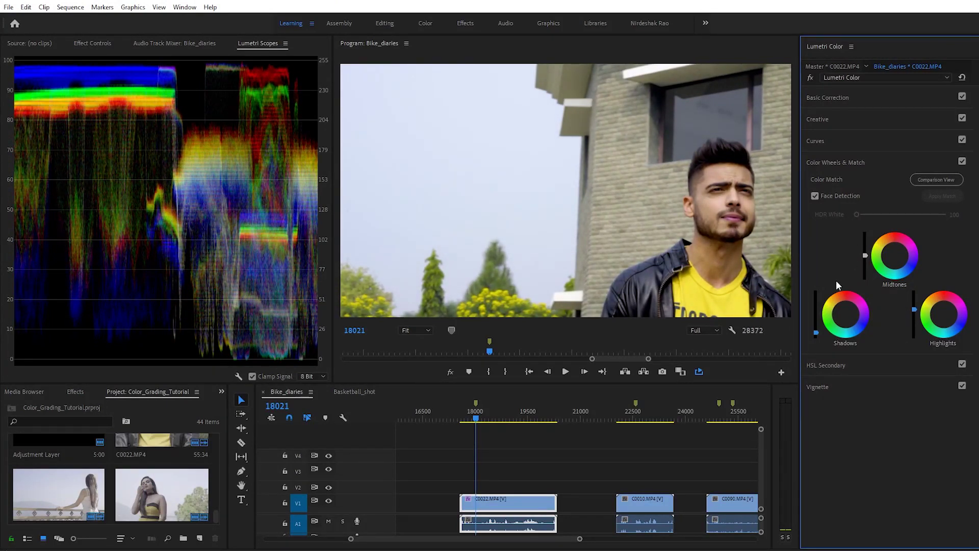
left_click_drag(819, 335, 818, 331)
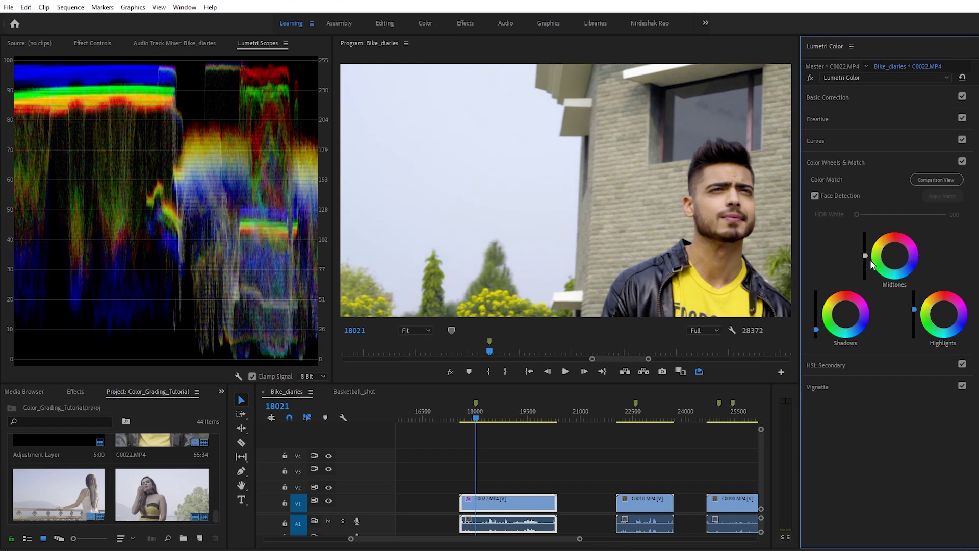
left_click_drag(865, 251, 865, 251)
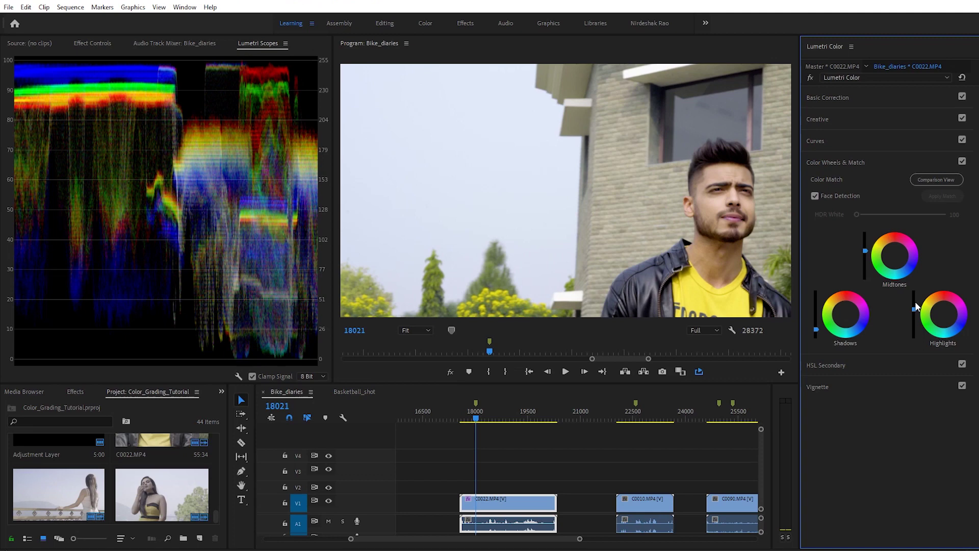
- Try the Highlights wheel's luminance at its maximum and undo that change
left_click_drag(914, 309, 914, 290)
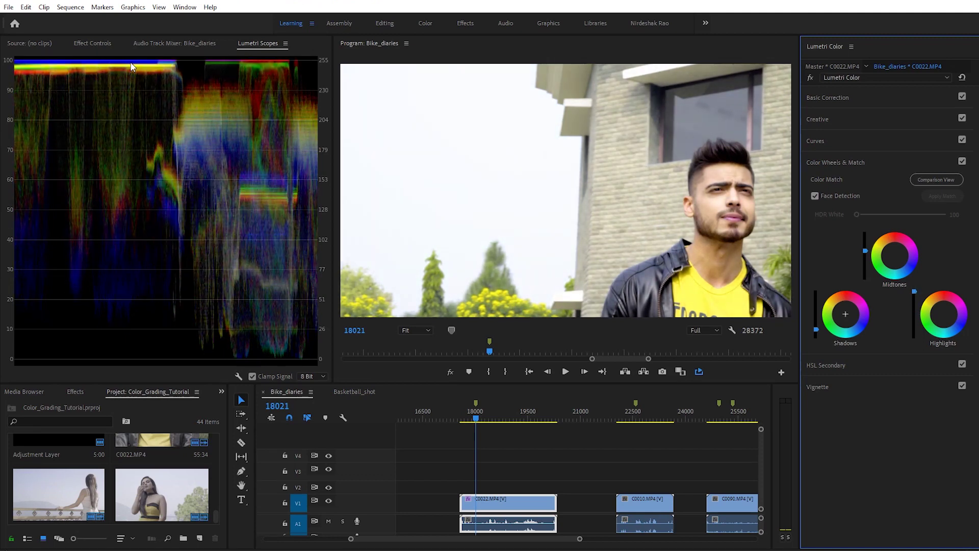
key("ctrl+z")
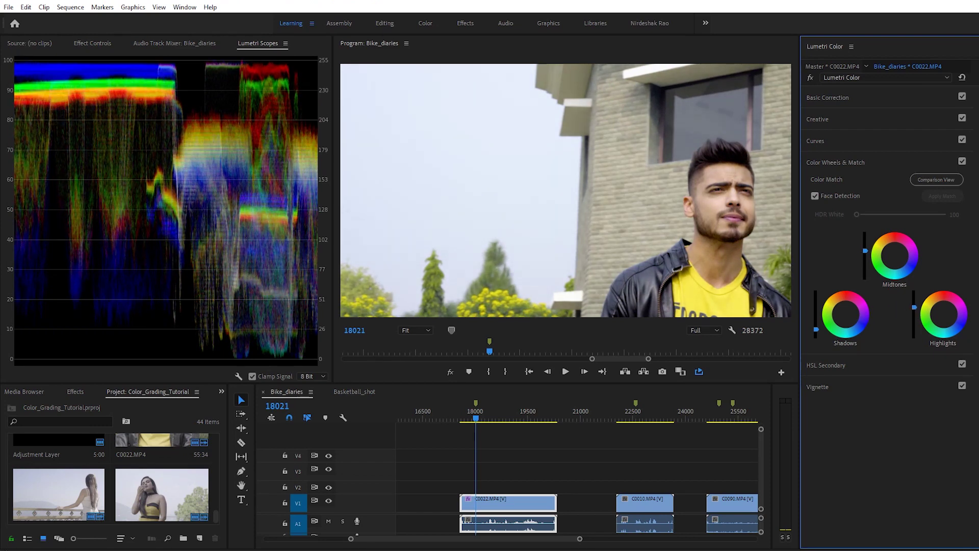
- Toggle the Lumetri Color bypass to compare C0022.MP4 before and after grading, and collapse Color Wheels & Match
left_click(809, 77)
left_click(809, 77)
left_click(840, 162)
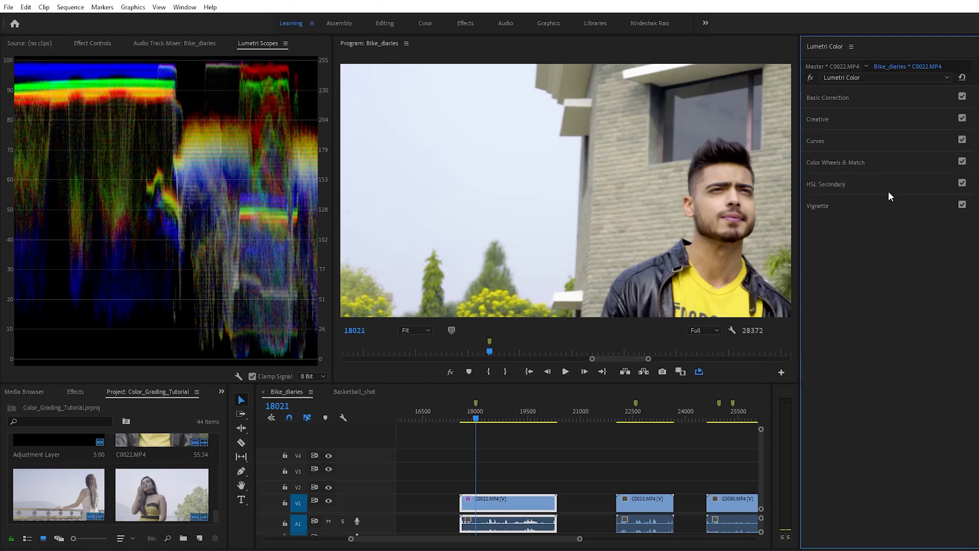
- In the Creative adjustments, try a higher Vibrance and reset it, and try Saturation at 164.7 and undo it
left_click(830, 99)
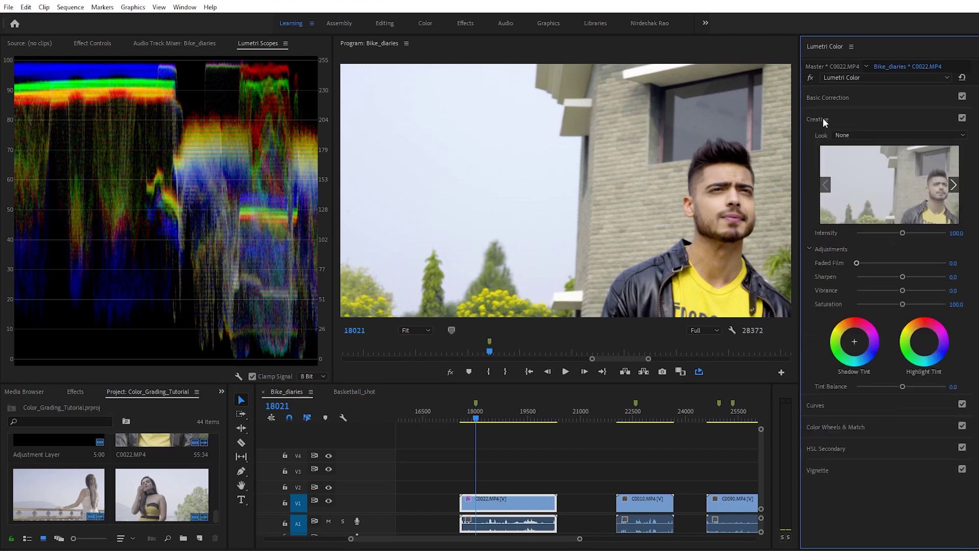
left_click(823, 119)
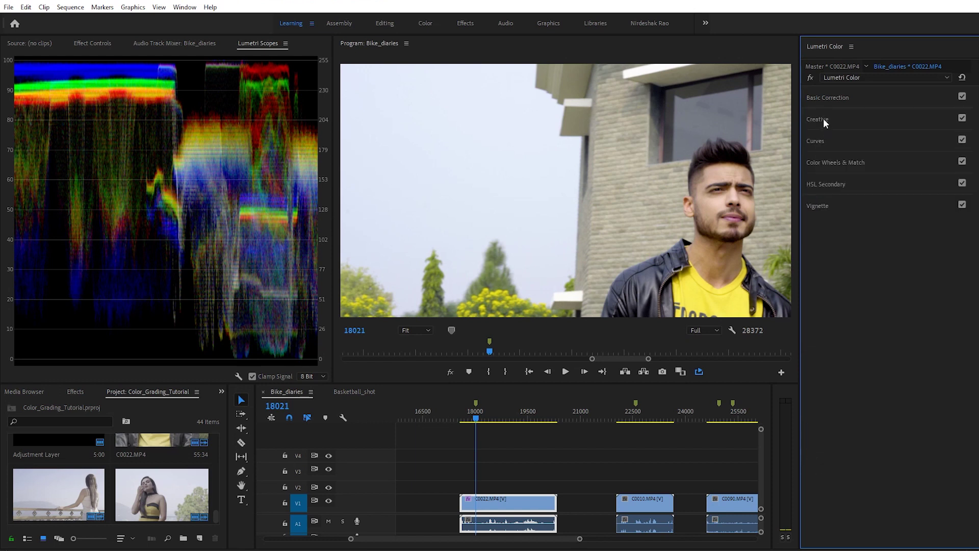
left_click(824, 118)
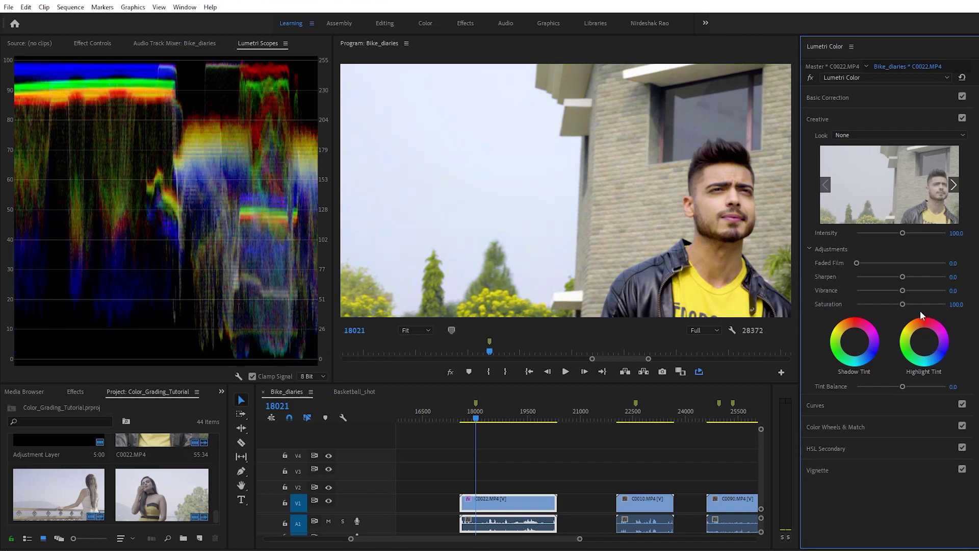
mouse_move(904, 289)
left_mouse_down()
mouse_move(969, 290)
mouse_move(916, 290)
left_mouse_up()
double_click(917, 290)
left_click_drag(904, 304, 930, 304)
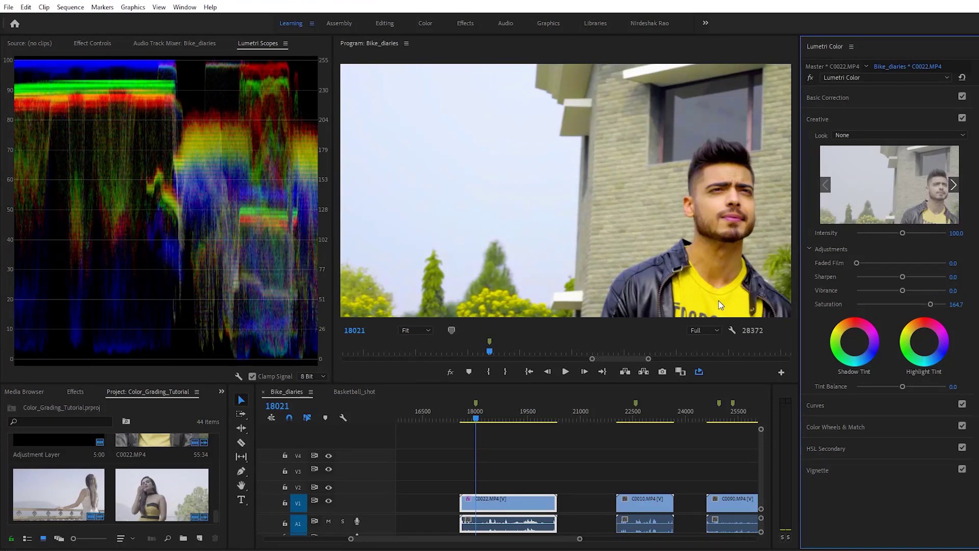
key("ctrl+z")
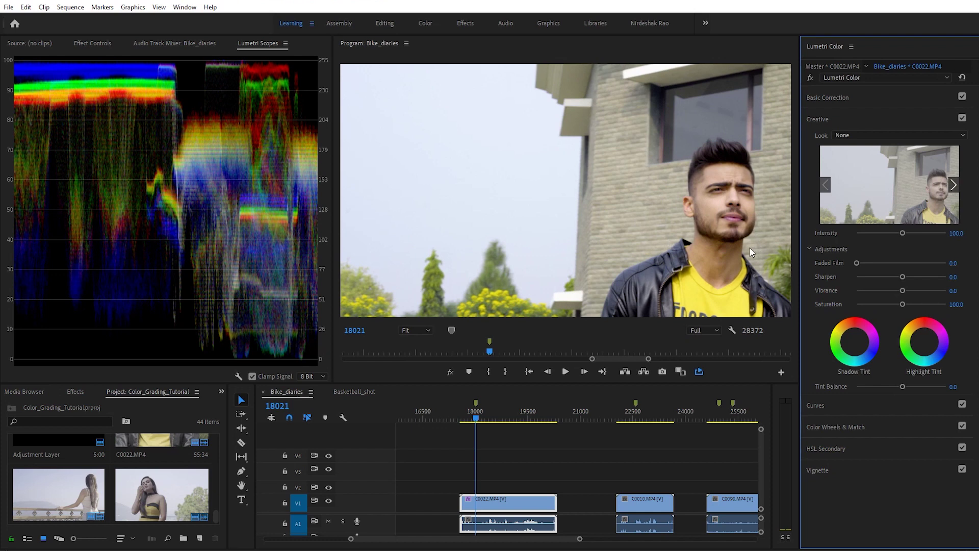
- Try the Creative Vibrance at 28.2, 20.0 and its maximum, and undo the changes
left_click_drag(903, 290, 914, 290)
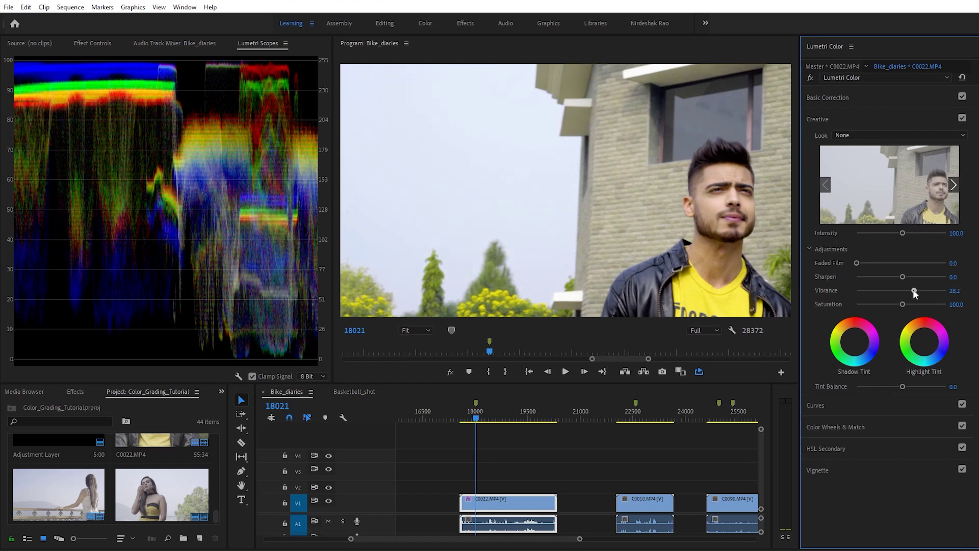
left_click_drag(913, 289, 910, 288)
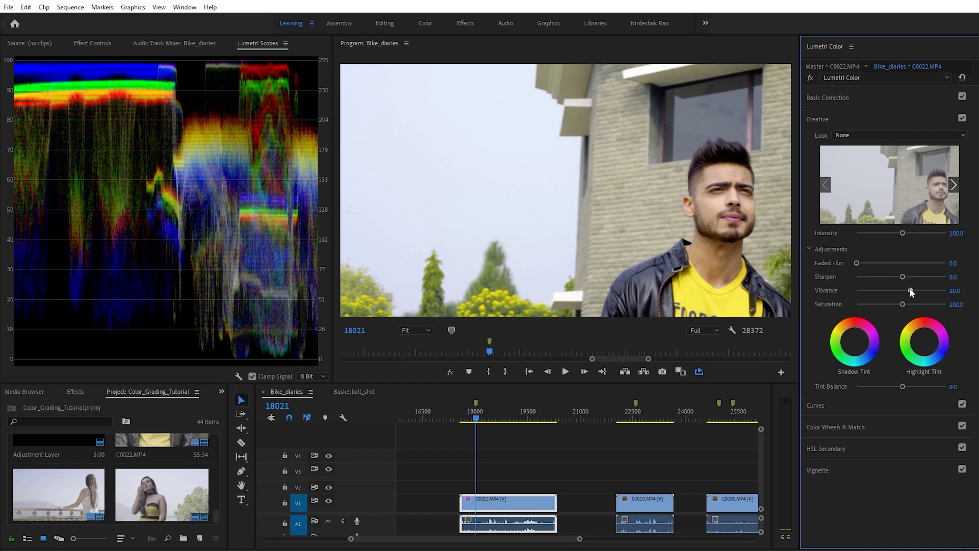
left_click_drag(910, 288, 947, 291)
mouse_move(978, 287)
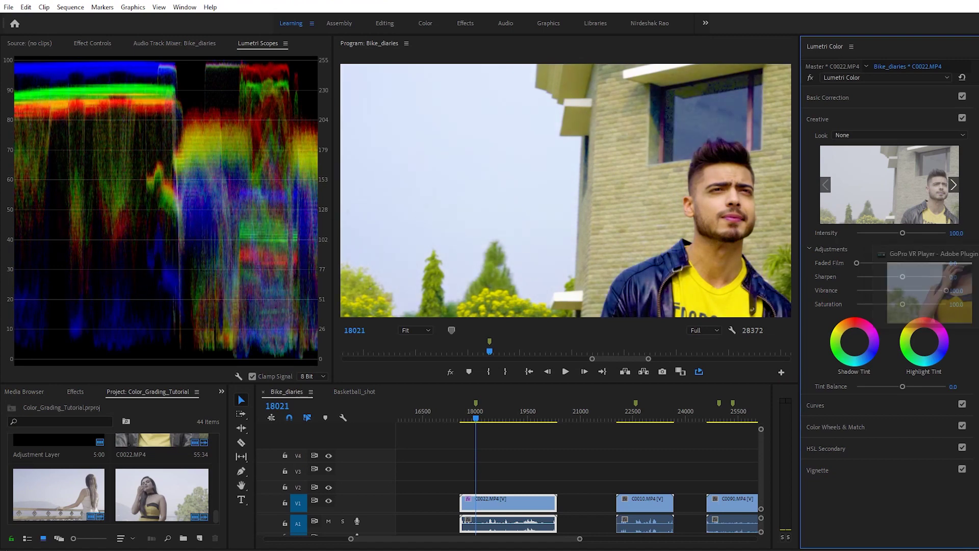
key("ctrl+z")
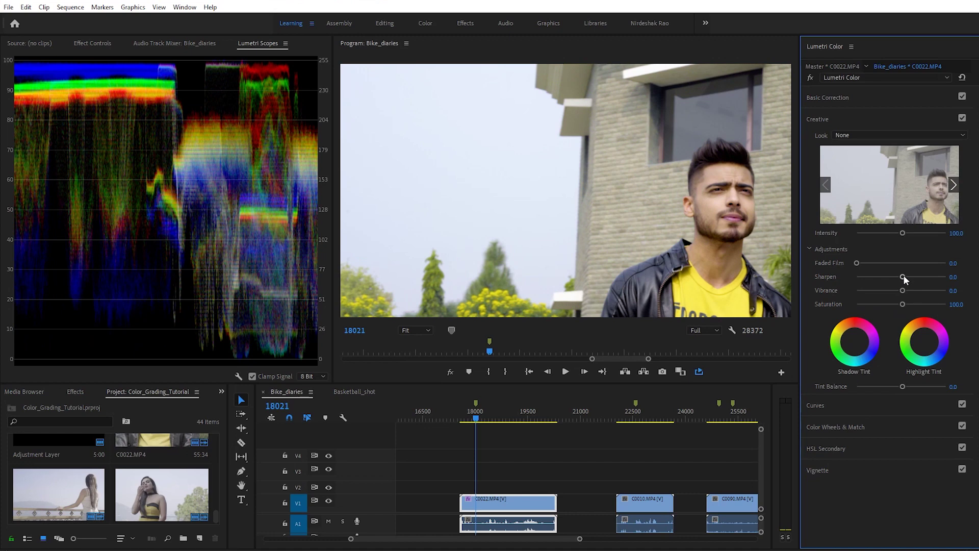
- Try a high Sharpen value and undo it, then view the man's face at 100% and try Sharpen at 100 and -100
left_click_drag(904, 277, 946, 277)
key("ctrl+z")
left_click(428, 331)
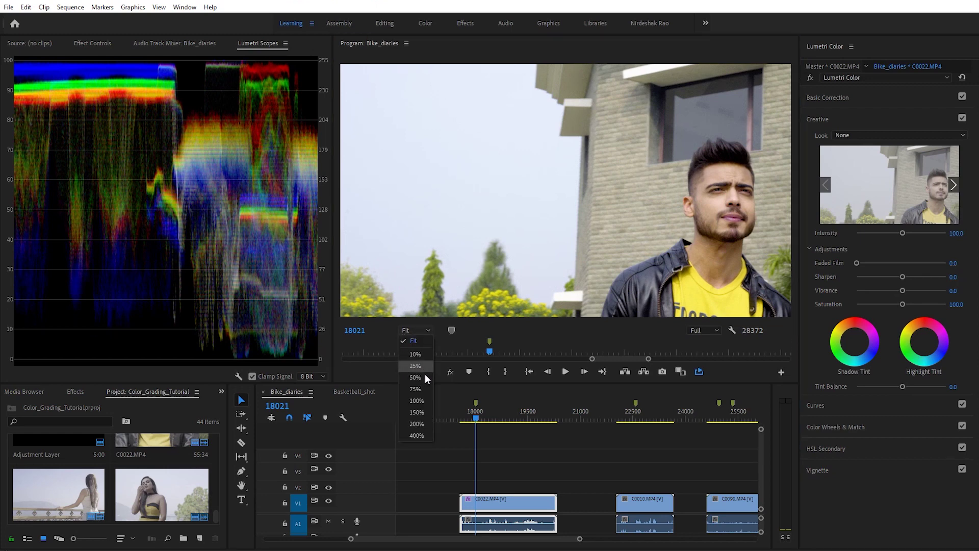
left_click(416, 401)
left_click_drag(585, 320, 745, 317)
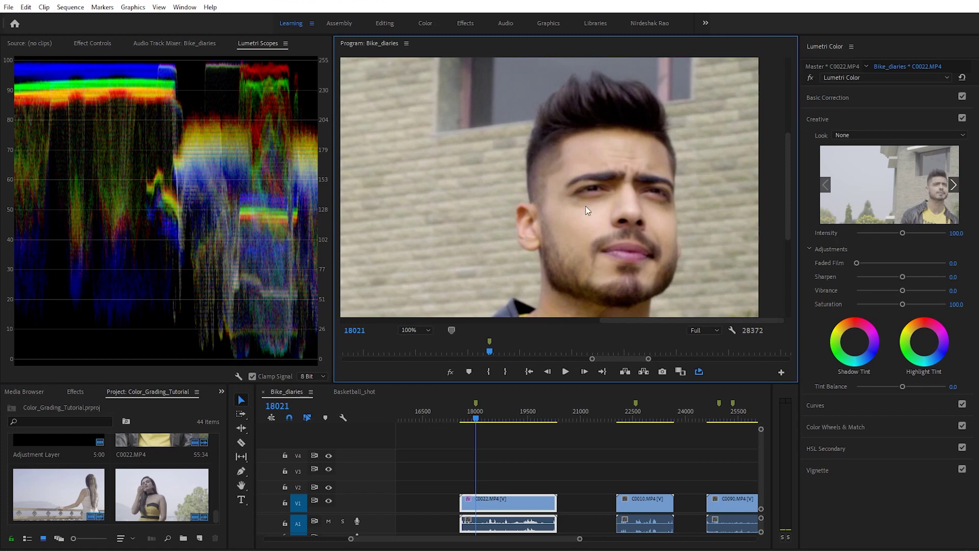
left_click_drag(907, 277, 962, 278)
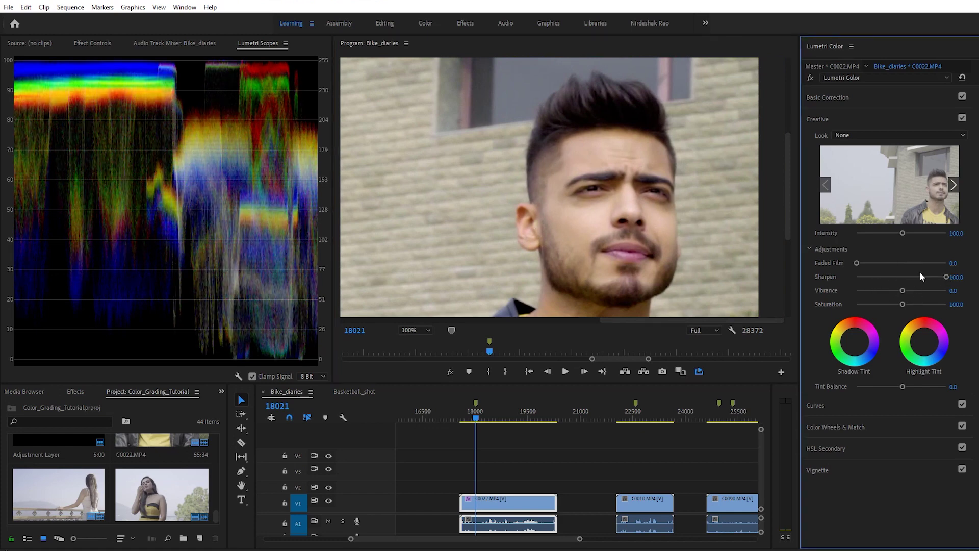
left_click_drag(944, 276, 776, 292)
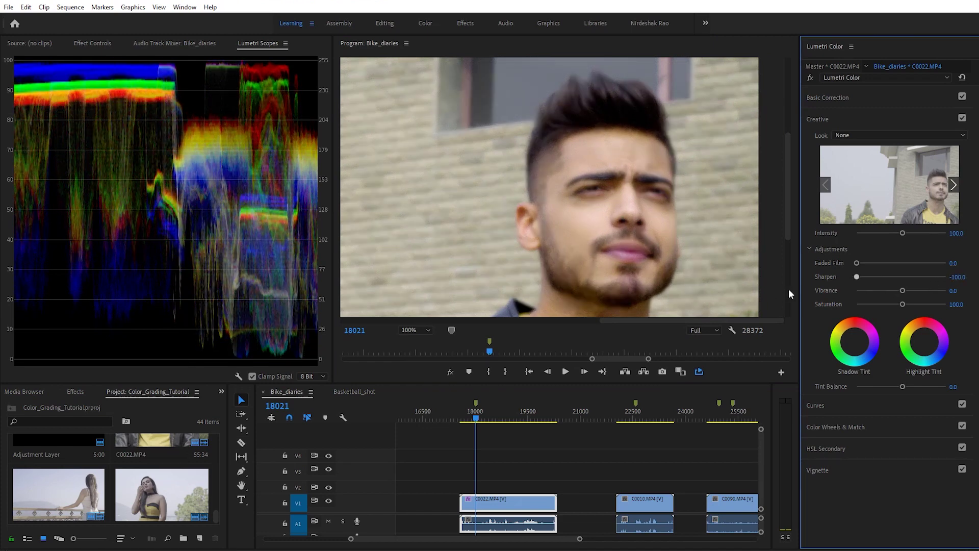
- Set Sharpen to 55.3 and return the Program monitor's zoom to Fit
left_click_drag(857, 276, 927, 276)
left_click(415, 330)
left_click(418, 341)
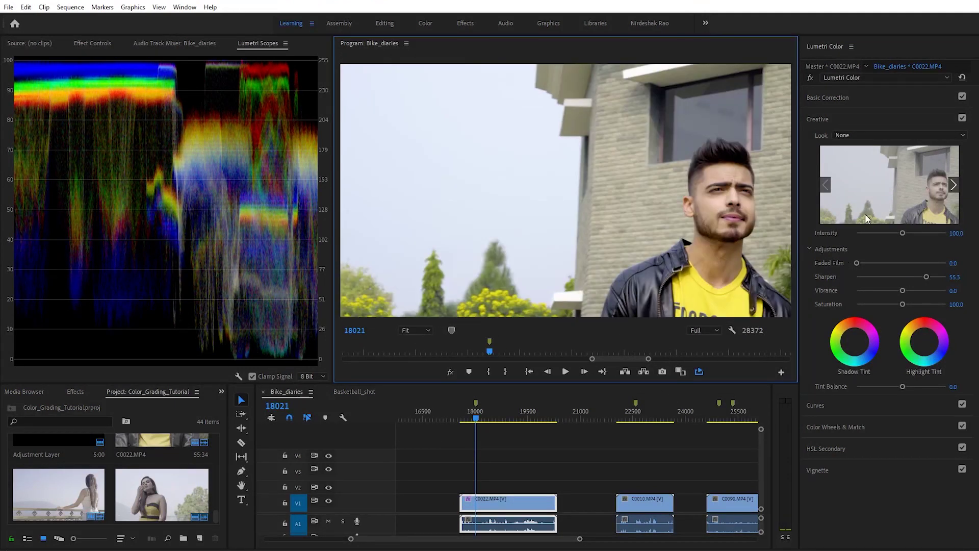
- In RGB Curves, try shifting the white curve's upper endpoint inward and downward, and return it to the corner
left_click(834, 118)
left_click(821, 141)
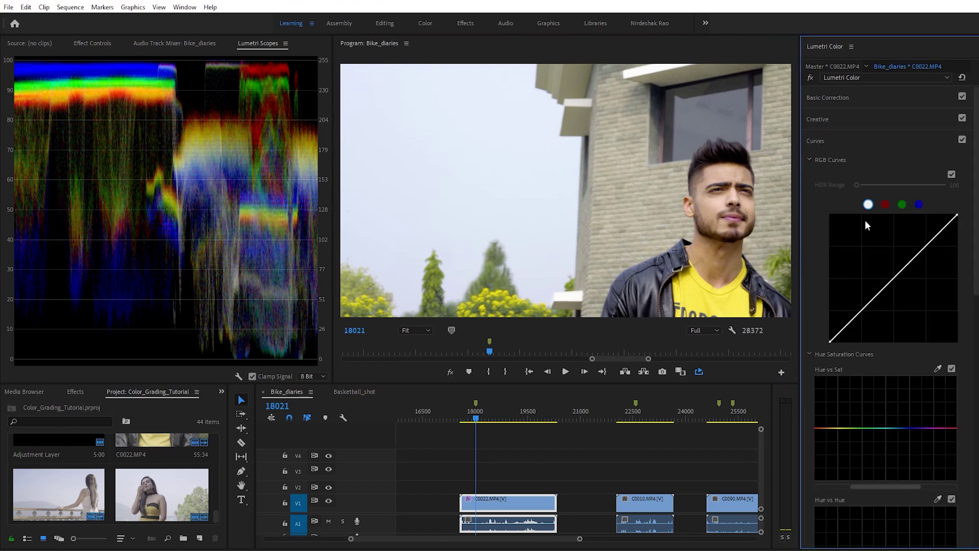
scroll(913, 310, "down", 1)
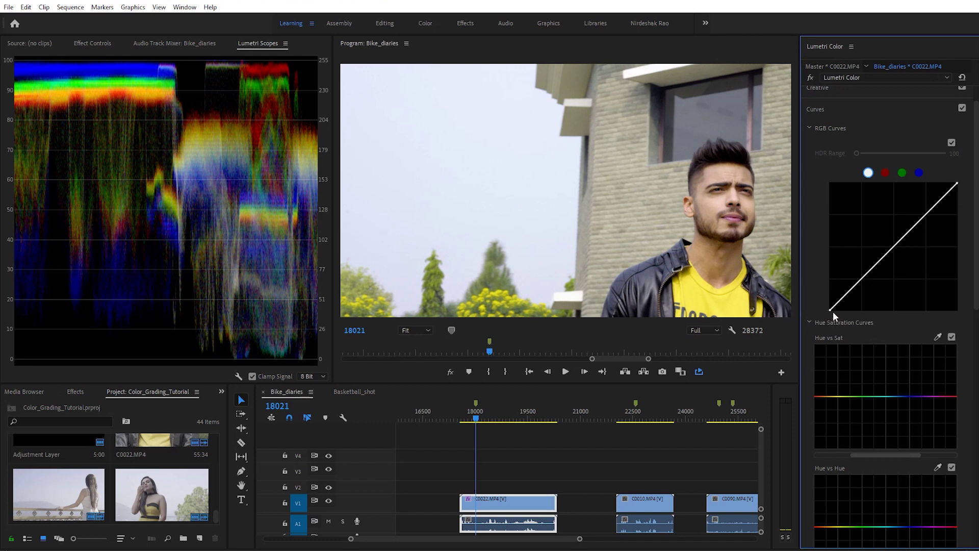
left_click_drag(830, 312, 784, 351)
left_click_drag(958, 185, 903, 184)
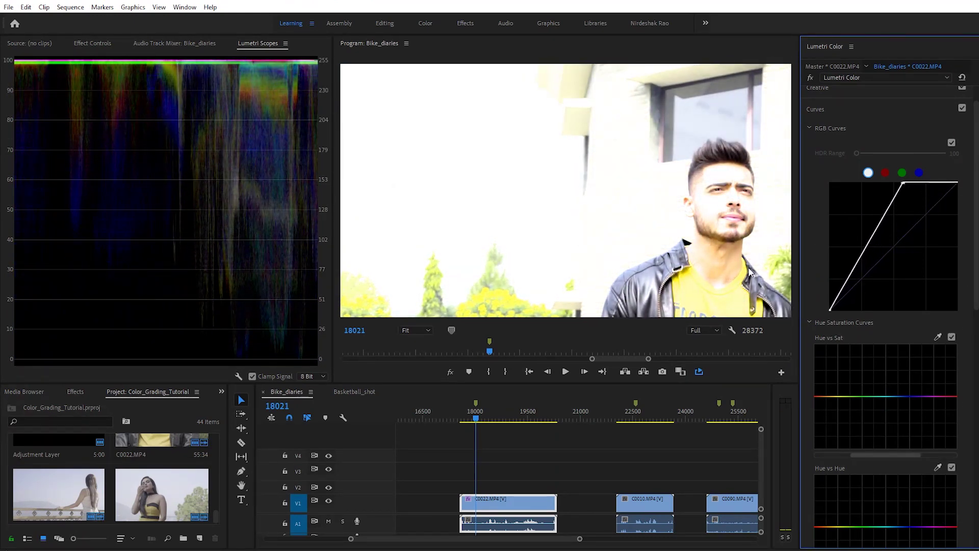
left_click_drag(906, 182, 957, 220)
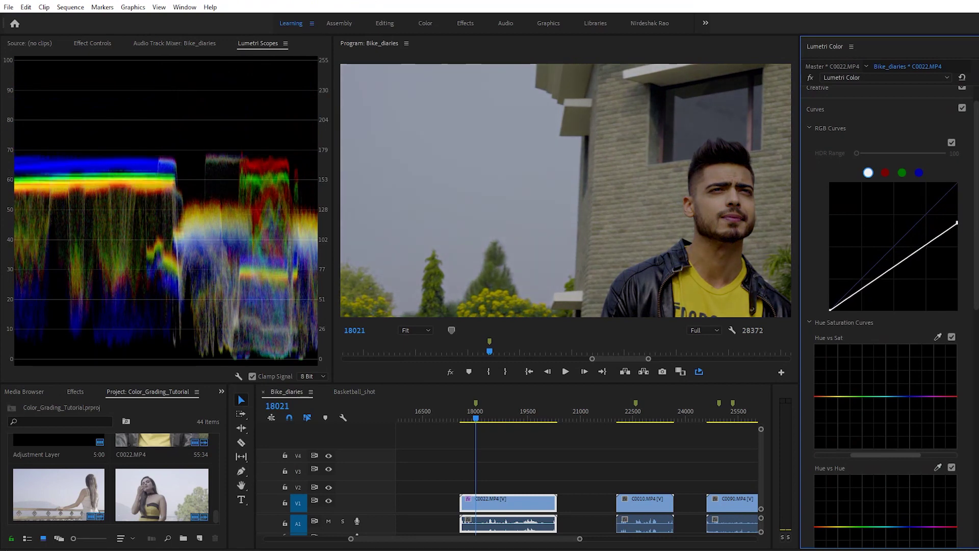
left_click_drag(957, 220, 957, 184)
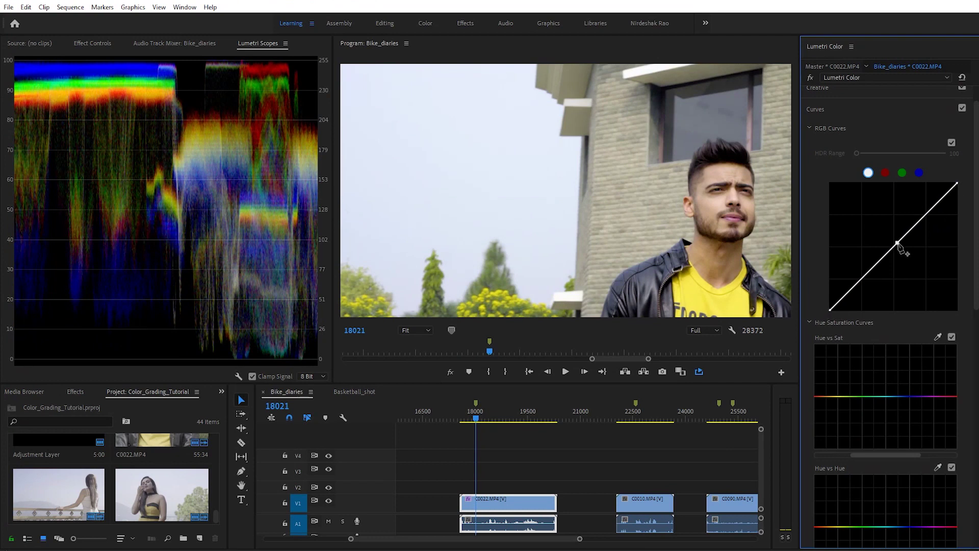
- Undo a midpoint test on the white RGB curve, and shape a mild S-curve with raised highlights and lowered shadows
mouse_move(898, 245)
left_mouse_down()
mouse_move(889, 226)
mouse_move(907, 250)
left_mouse_up()
key("ctrl+z")
left_click(931, 208)
left_click_drag(933, 210, 930, 205)
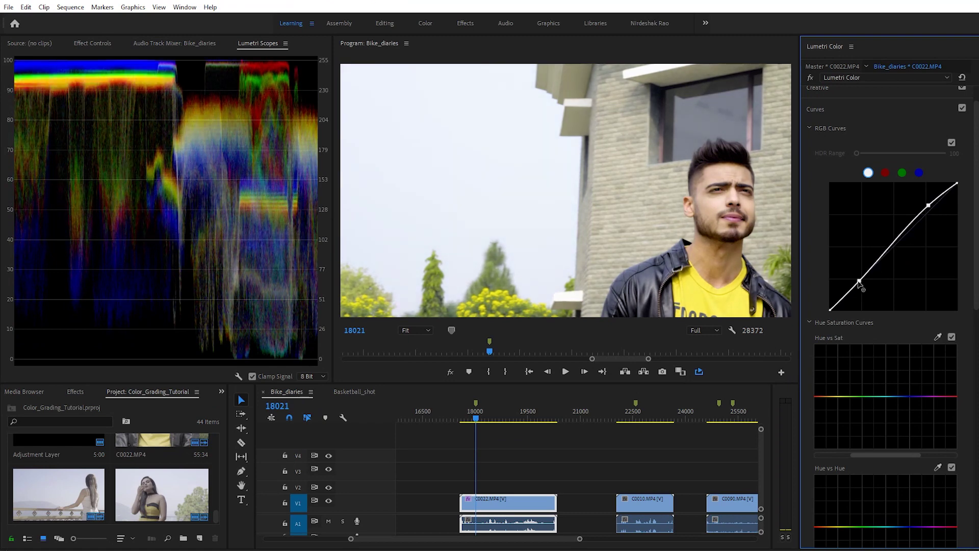
left_click_drag(861, 286, 864, 289)
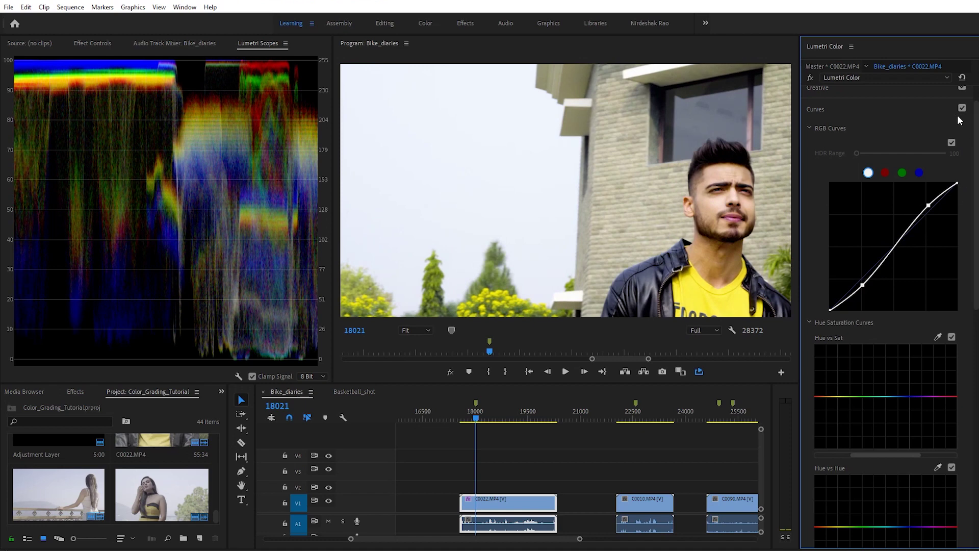
- Toggle RGB Curves off and on twice to compare the image with and without the S-curve
left_click(952, 143)
left_click(952, 143)
left_click(952, 143)
left_click(951, 142)
- Invert the S-curve by raising its shadow point and lowering its highlight point, and toggle RGB Curves repeatedly to compare
left_click_drag(861, 284, 859, 275)
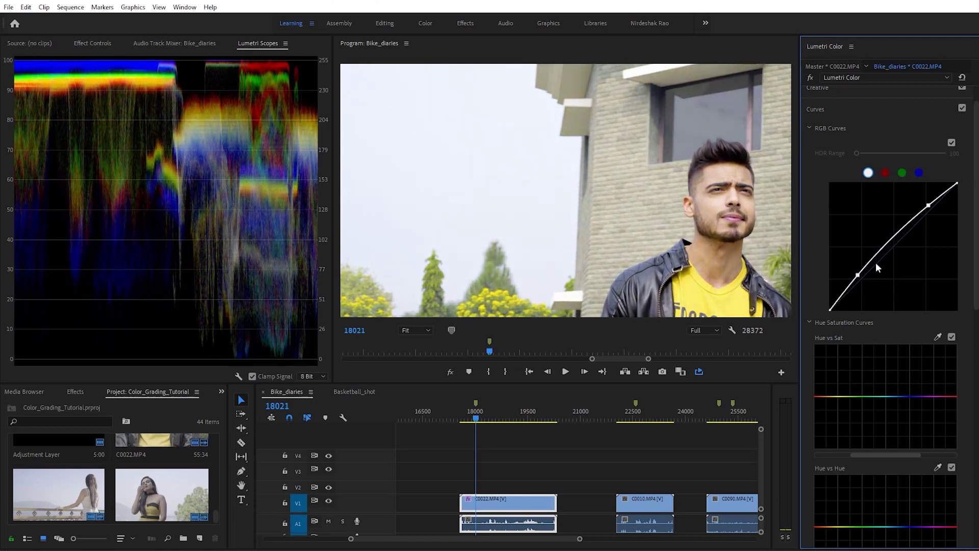
left_click_drag(929, 205, 932, 211)
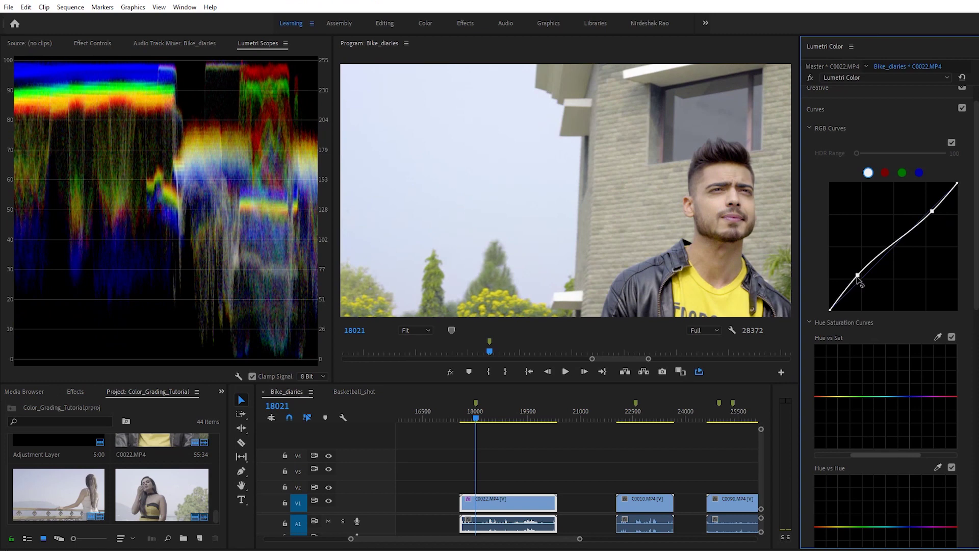
left_click(951, 143)
left_click(952, 143)
left_click(952, 143)
left_click(952, 144)
left_click(952, 144)
left_click(952, 144)
left_click(952, 144)
left_click(952, 143)
left_click(952, 143)
left_click(952, 144)
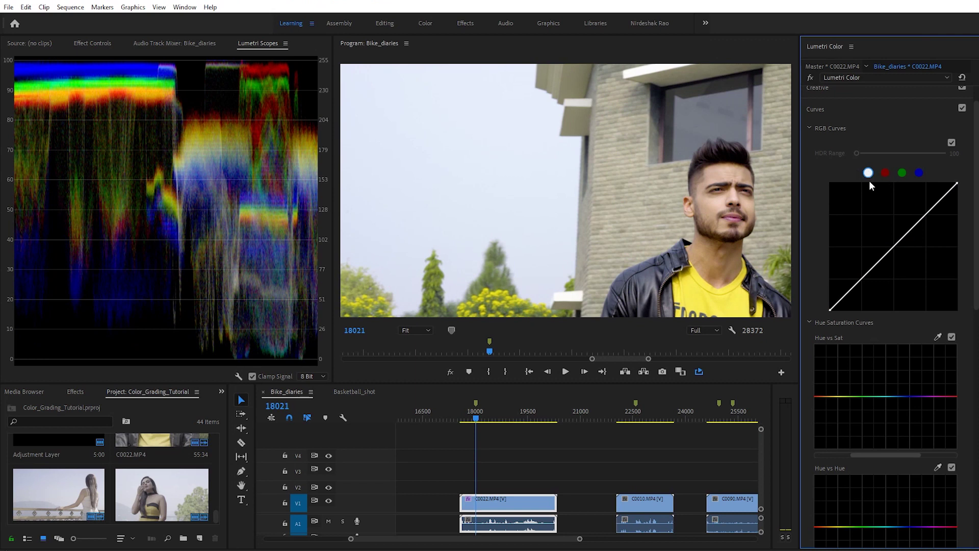
- Try lowering the red, green and blue RGB curves in turn, undoing each change, and return to the white curve
left_click(886, 174)
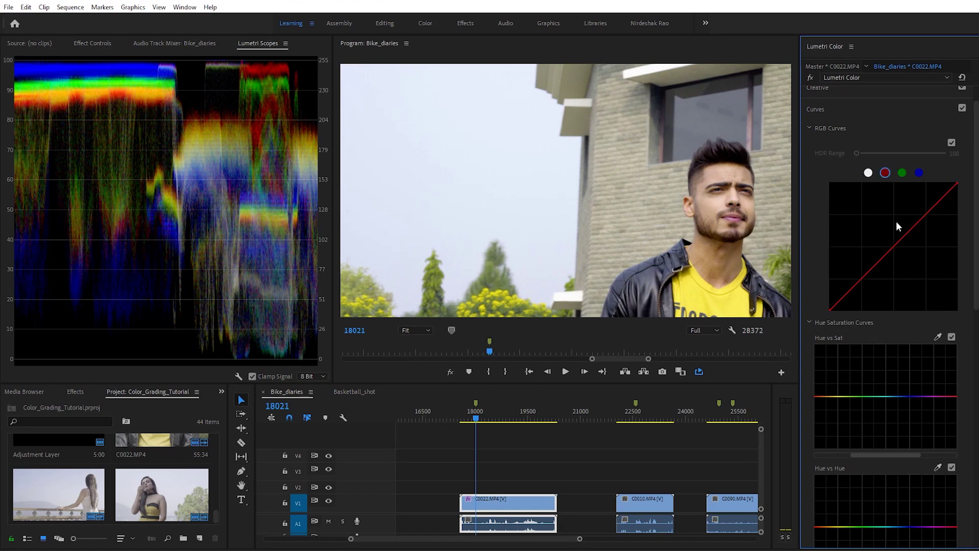
left_click_drag(894, 253, 908, 273)
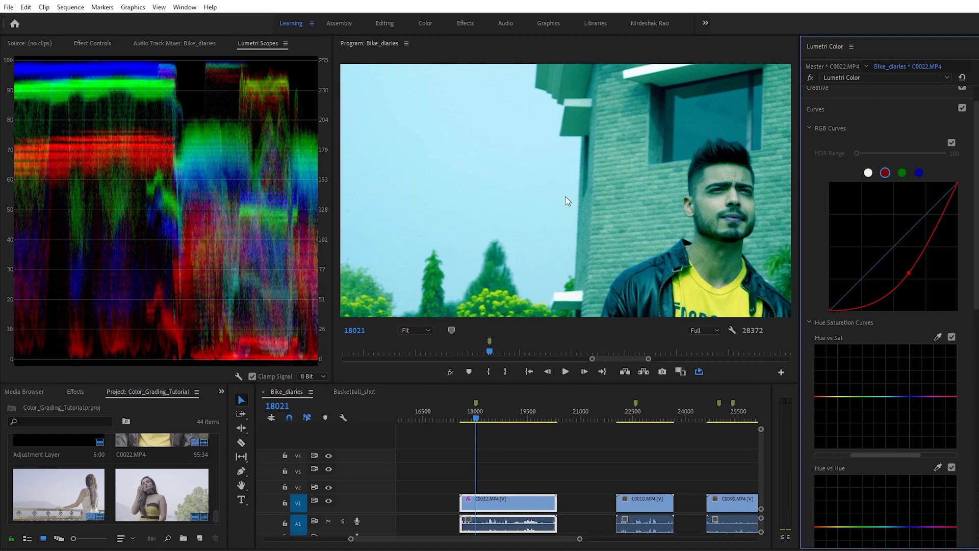
key("ctrl+z")
left_click(903, 172)
left_click_drag(897, 250, 913, 267)
key("ctrl+z")
left_click(919, 172)
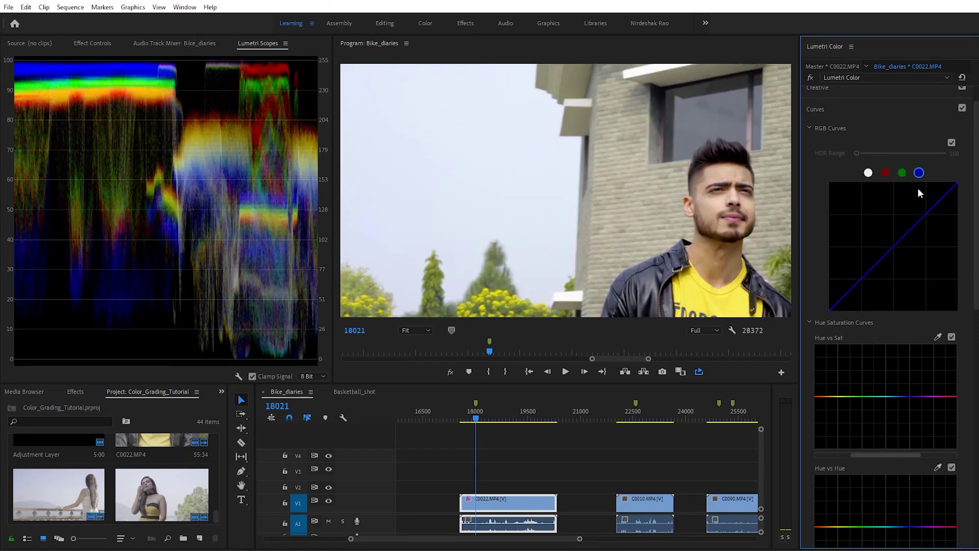
left_click_drag(899, 247, 918, 261)
key("ctrl+z")
left_click(868, 173)
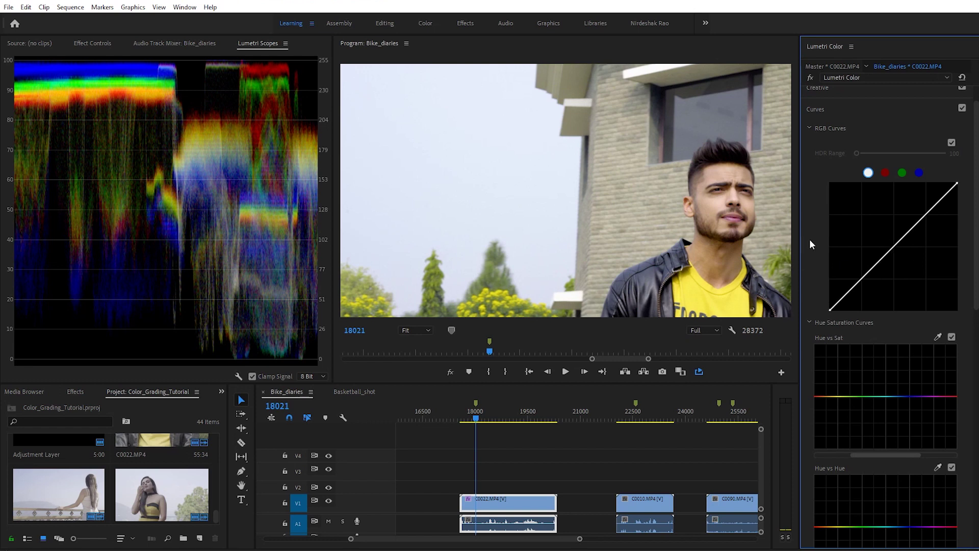
- Look through the Hue Saturation Curves, from Hue vs Sat down to Sat vs Sat
scroll(919, 255, "down", 1)
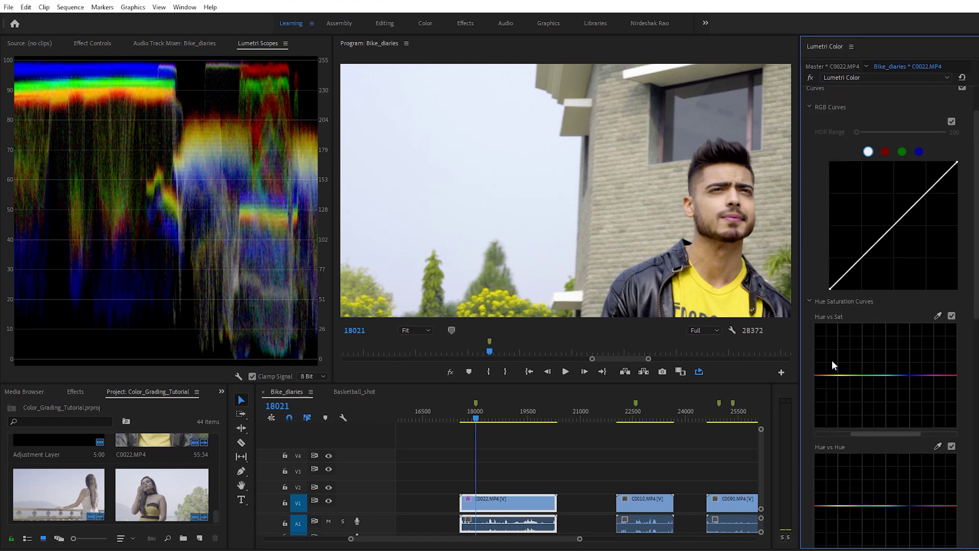
scroll(860, 356, "down", 1)
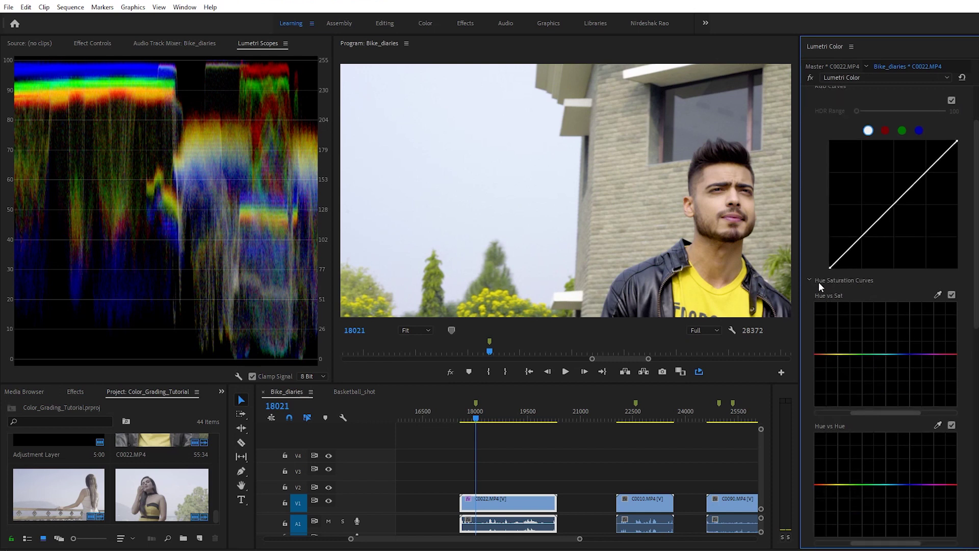
scroll(920, 286, "down", 2)
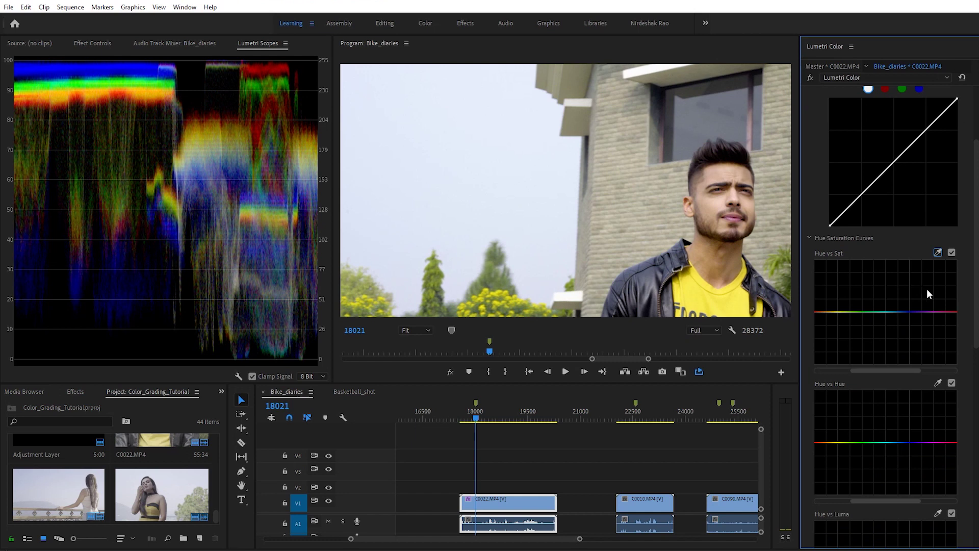
scroll(916, 286, "down", 2)
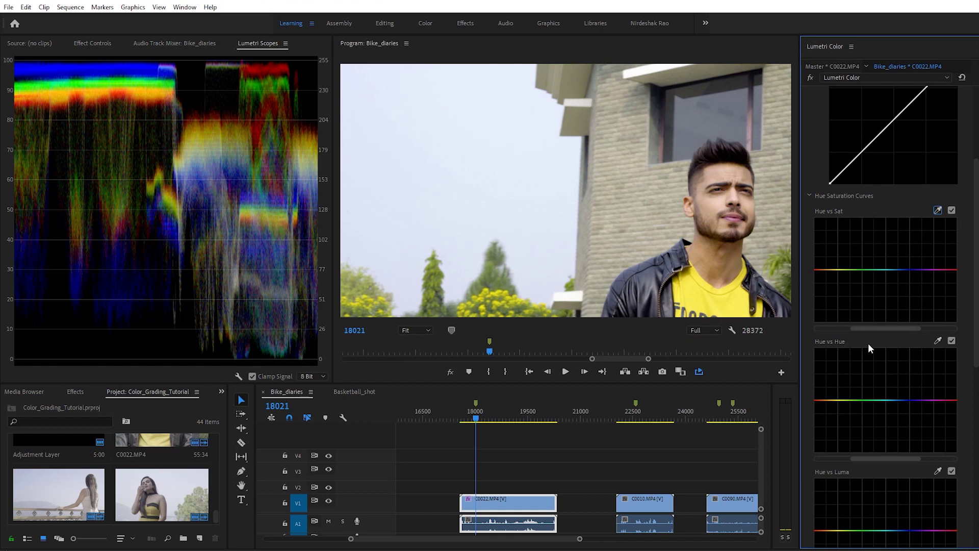
scroll(869, 347, "down", 1)
scroll(886, 445, "down", 7)
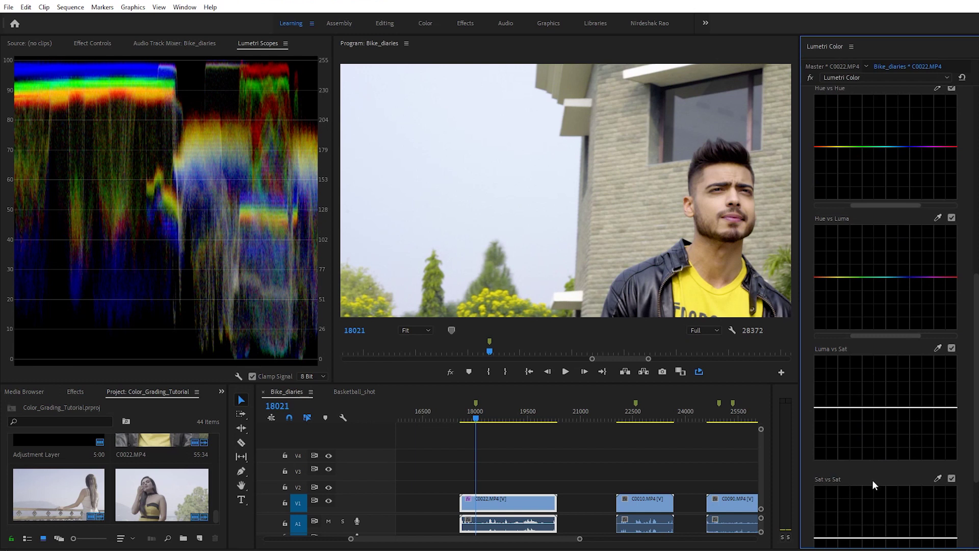
scroll(874, 480, "up", 8)
scroll(877, 395, "up", 1)
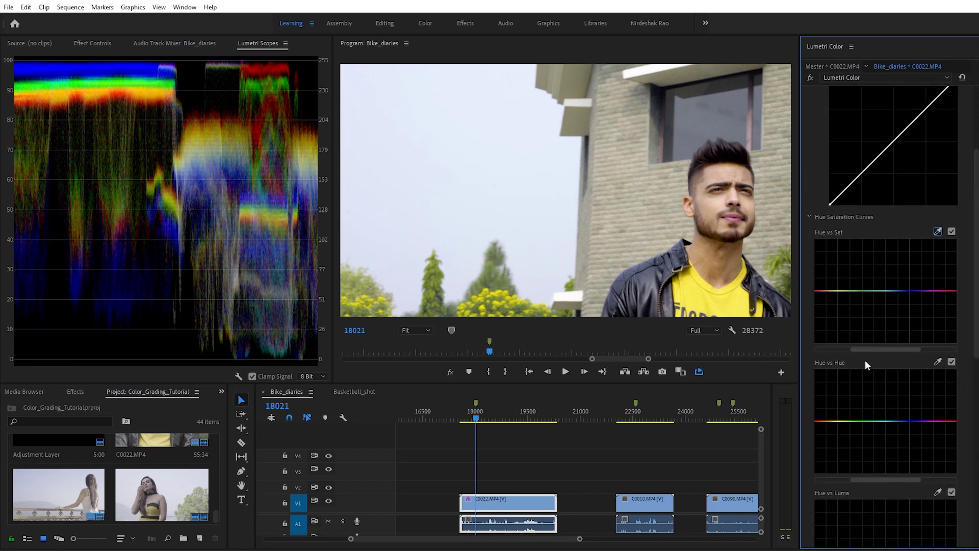
- In Hue vs Hue, test a strong upward shift of the yellow hues, and reduce it to a slight raise toward orange
left_click(937, 361)
left_click_drag(839, 422, 841, 386)
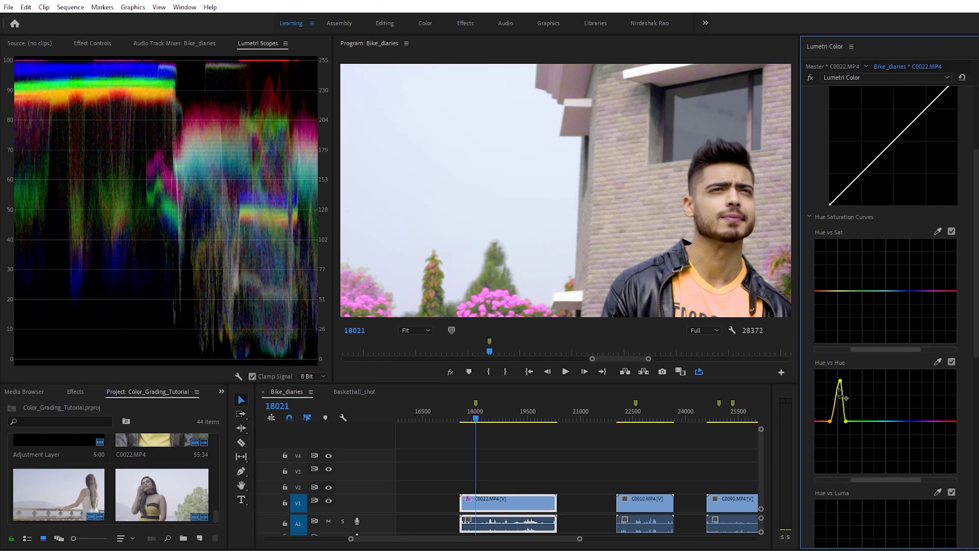
left_click_drag(841, 380, 842, 425)
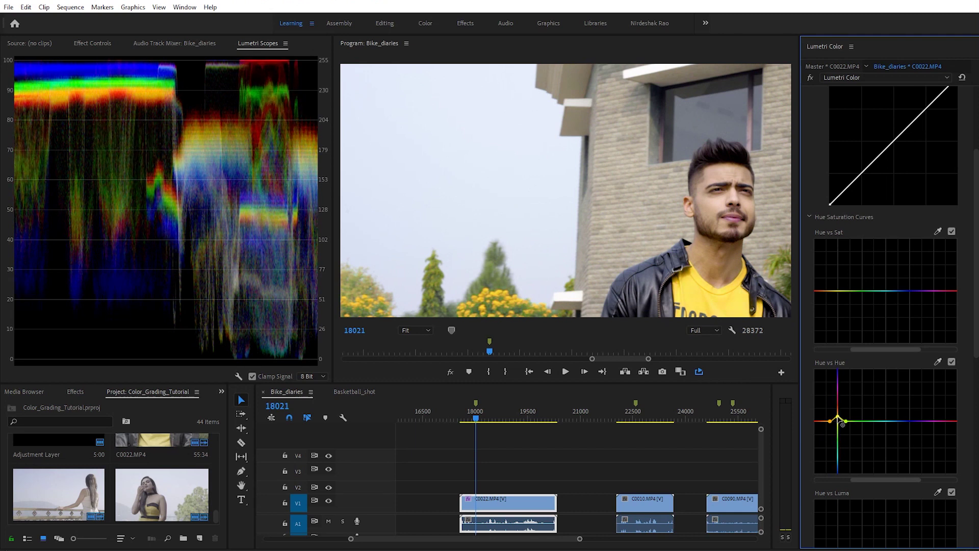
- Toggle the Hue vs Hue curve off and on repeatedly to compare the yellow hue shift
left_click(952, 361)
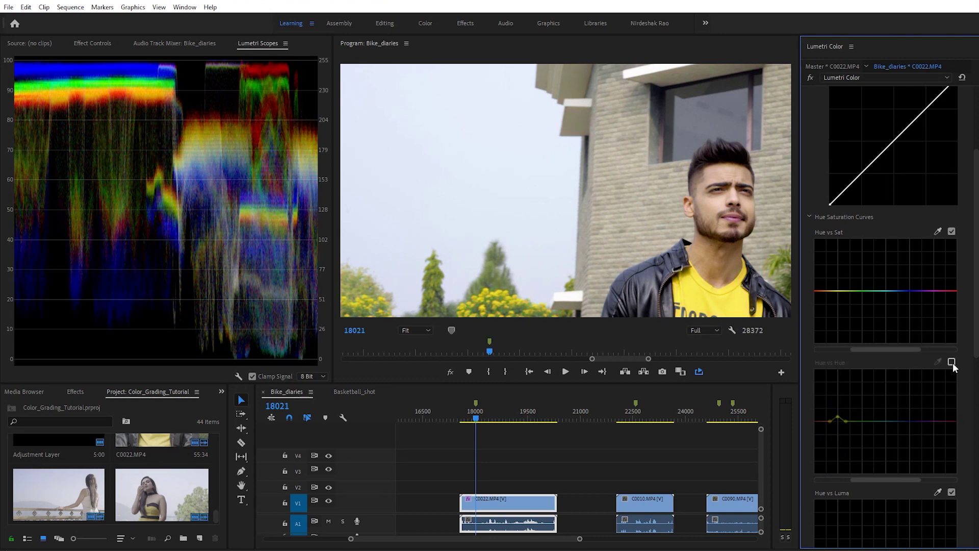
left_click(952, 361)
left_click(952, 362)
left_click(952, 362)
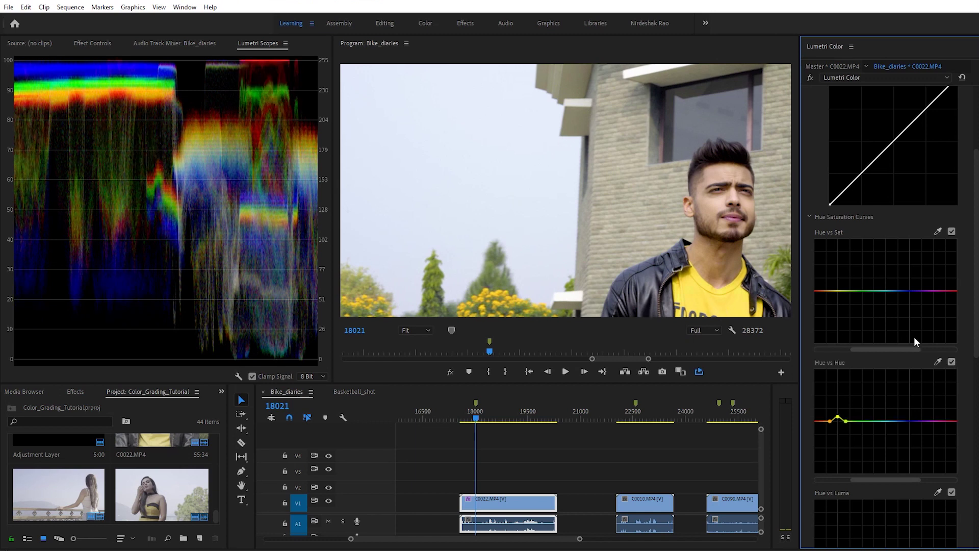
left_click(951, 362)
left_click(951, 362)
- Sample the yellow shirt for Hue vs Sat, test its saturation at both extremes, and leave the yellow point moderately raised
left_click(938, 231)
left_click(702, 293)
left_click_drag(833, 291, 834, 222)
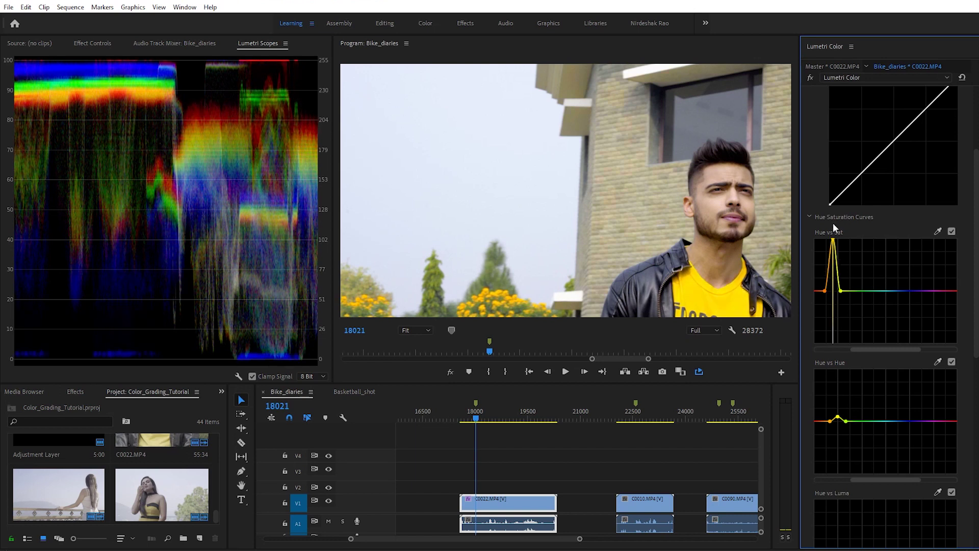
left_click_drag(834, 223, 834, 351)
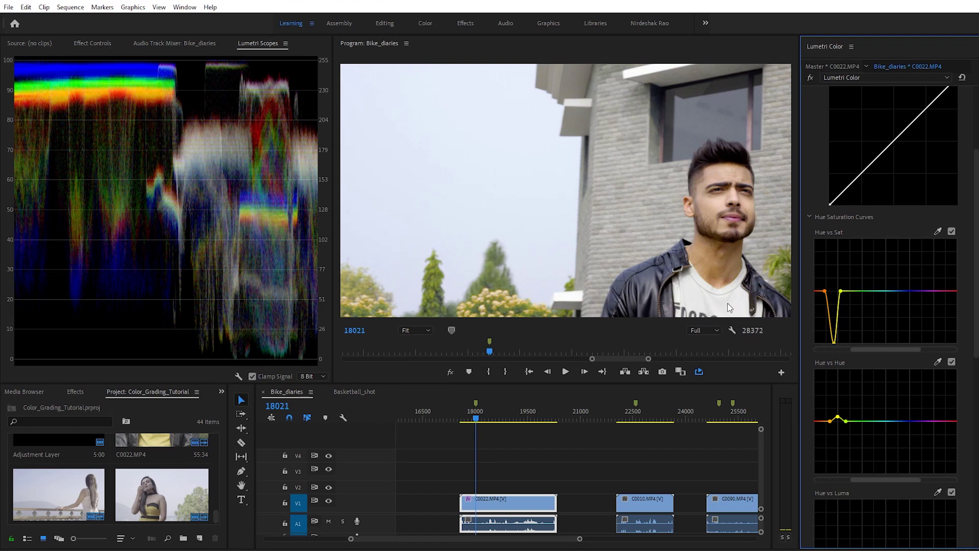
mouse_move(838, 344)
left_mouse_down()
mouse_move(831, 292)
mouse_move(834, 342)
left_mouse_up()
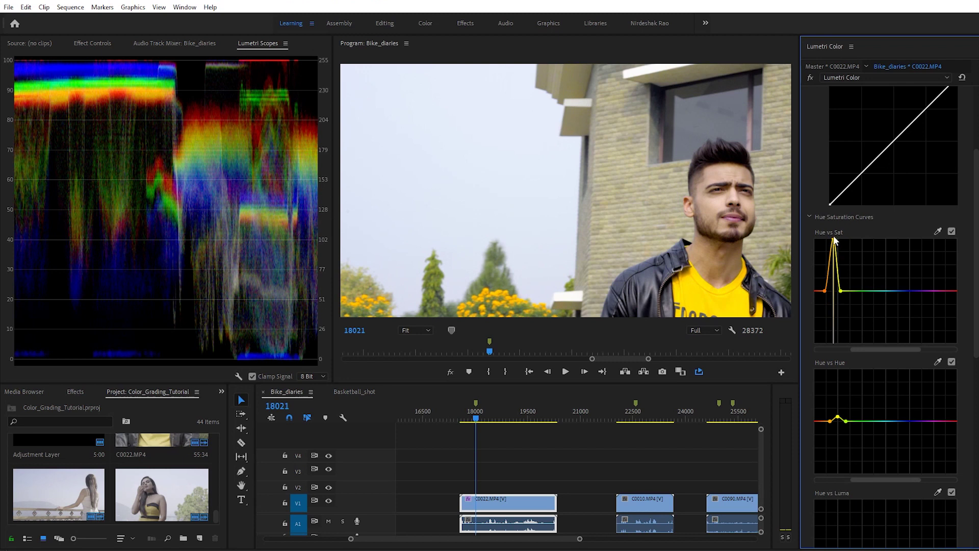
left_click_drag(834, 345, 837, 284)
- Toggle the Hue vs Sat curve off and on twice to compare the yellow saturation boost
left_click(951, 231)
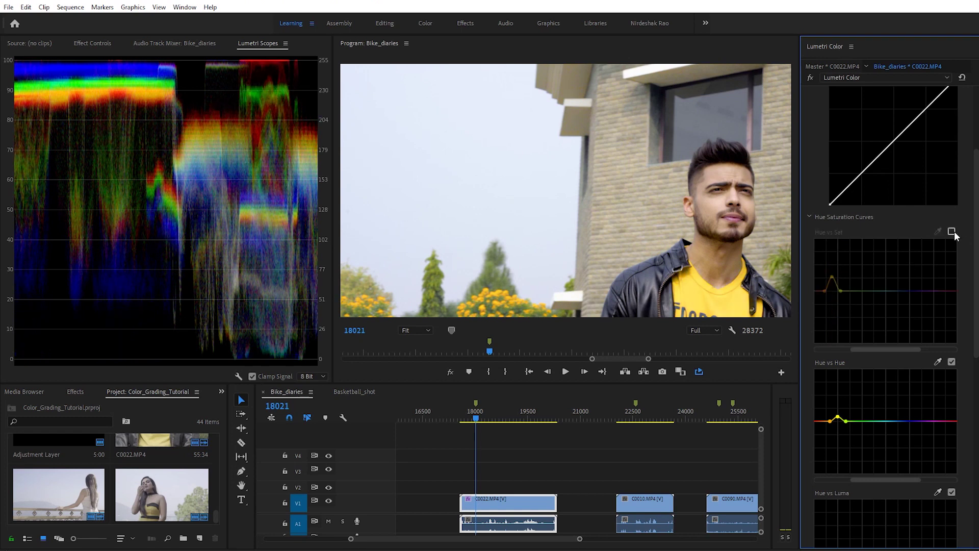
left_click(952, 231)
left_click(952, 232)
left_click(951, 231)
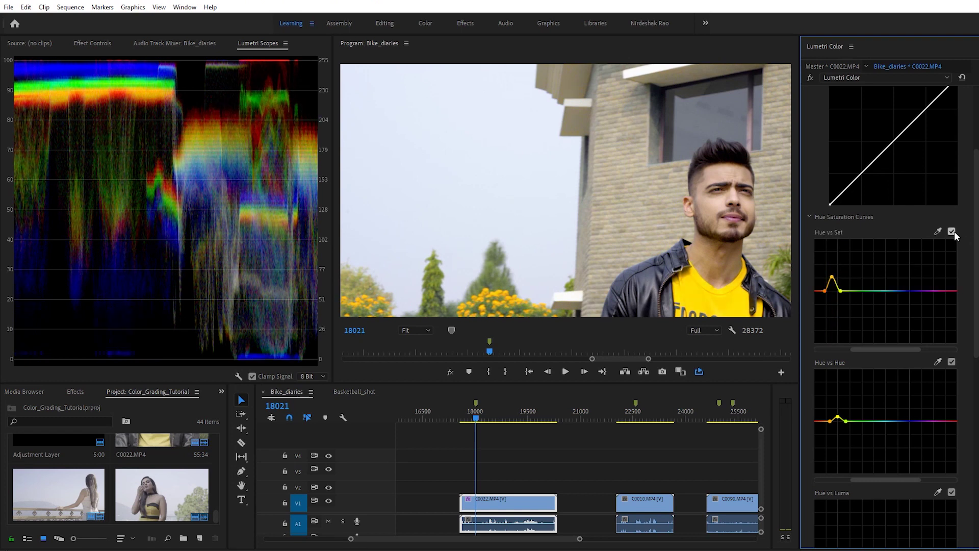
- Sample the sky for Hue vs Sat and raise its cyan-blue point strongly to boost the sky's saturation
scroll(867, 296, "up", 1)
scroll(867, 296, "down", 3)
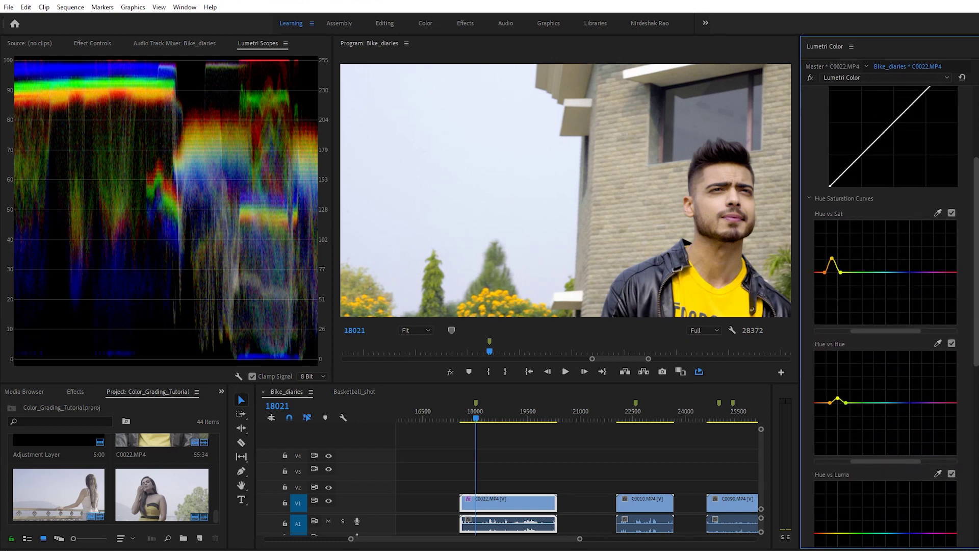
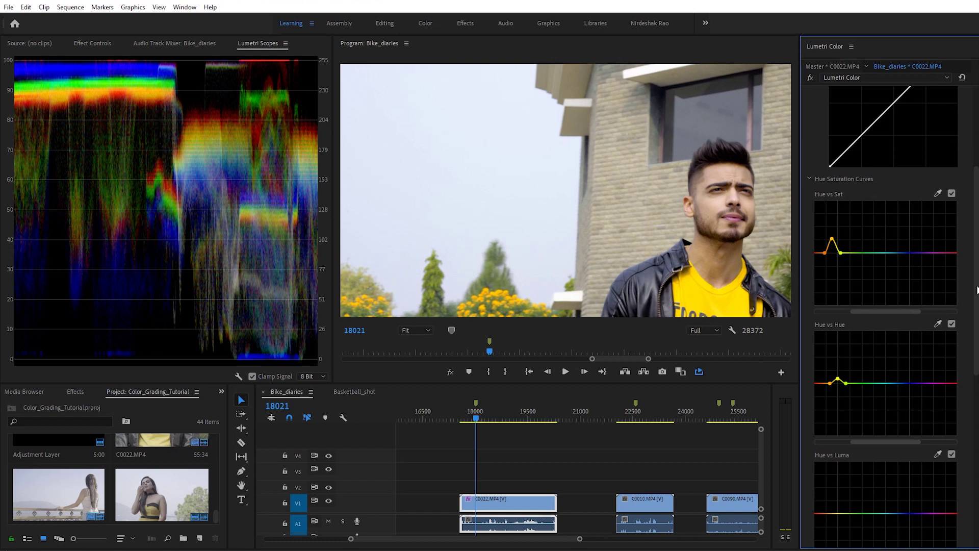
scroll(888, 306, "up", 3)
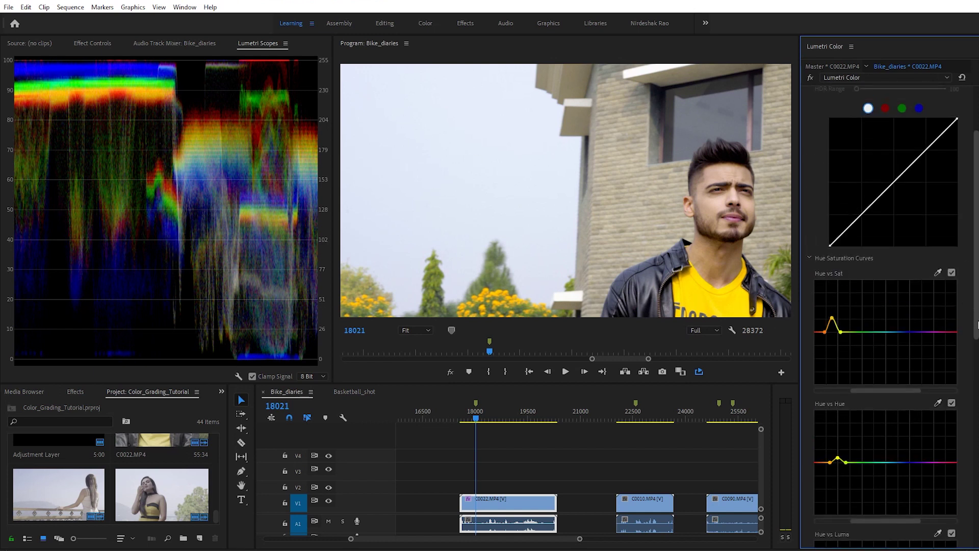
scroll(971, 305, "down", 1)
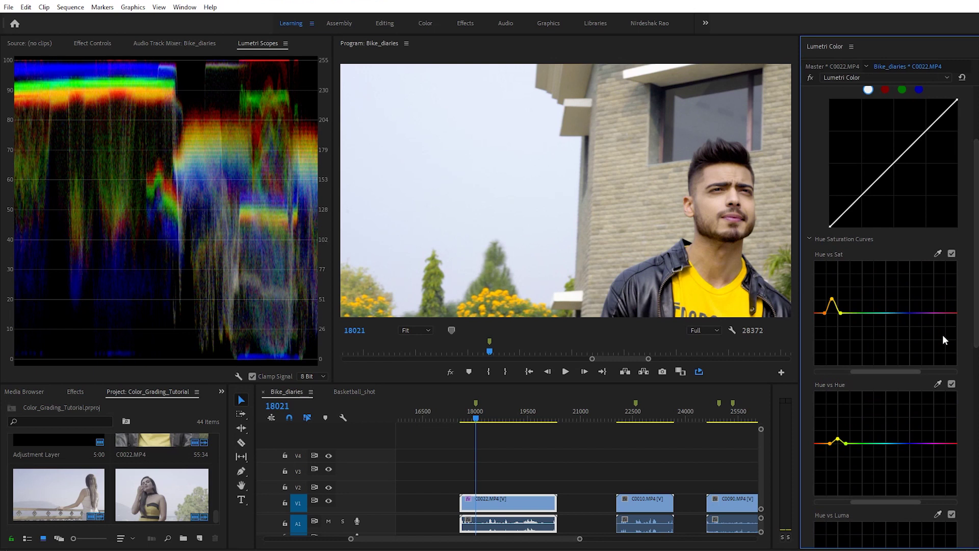
left_click(938, 254)
left_click(448, 142)
left_click_drag(886, 314, 887, 275)
- Sample the sky for Hue vs Hue, try raising its hue point twice, and undo each shift
left_click(938, 384)
left_click(447, 142)
left_click_drag(886, 443, 892, 378)
key("ctrl+z")
left_click_drag(886, 444, 887, 408)
key("ctrl+z")
- In Color Wheels & Match, nudge the highlights level down and the midtones level up, and tint the highlights slightly toward cyan-blue
scroll(887, 306, "down", 2)
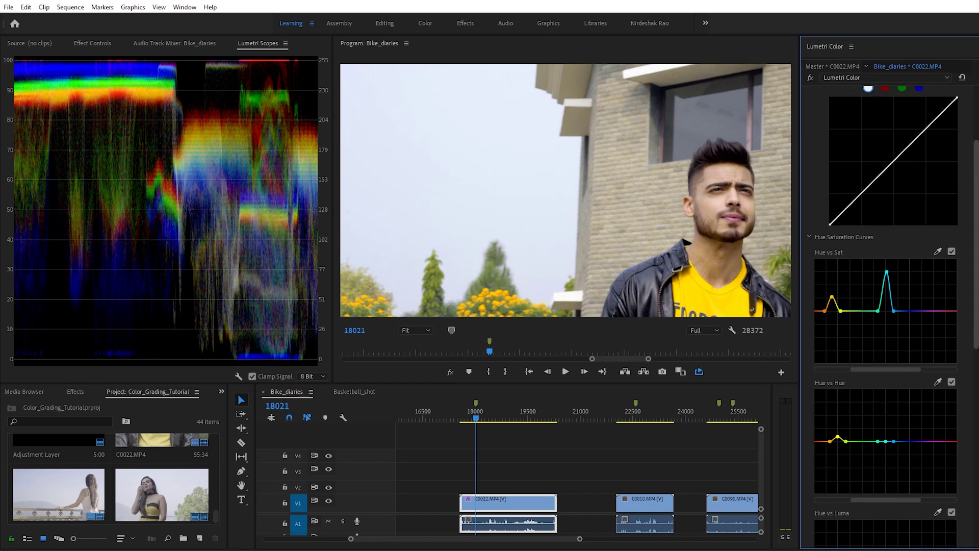
scroll(888, 306, "up", 6)
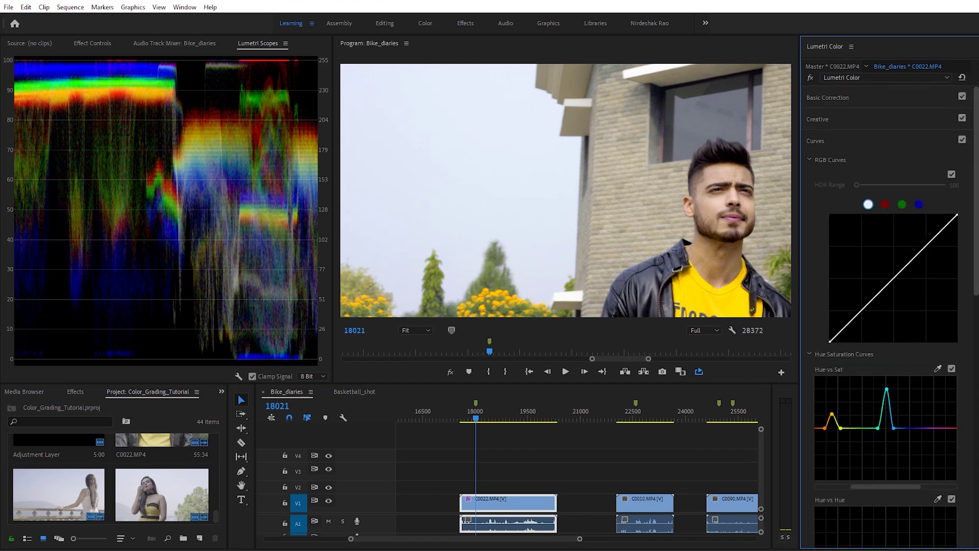
scroll(892, 497, "down", 10)
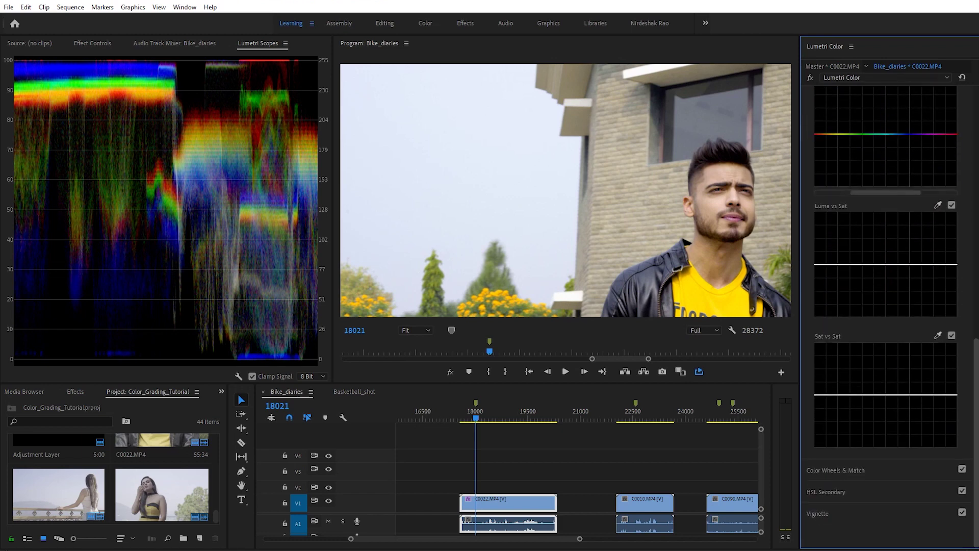
left_click(888, 471)
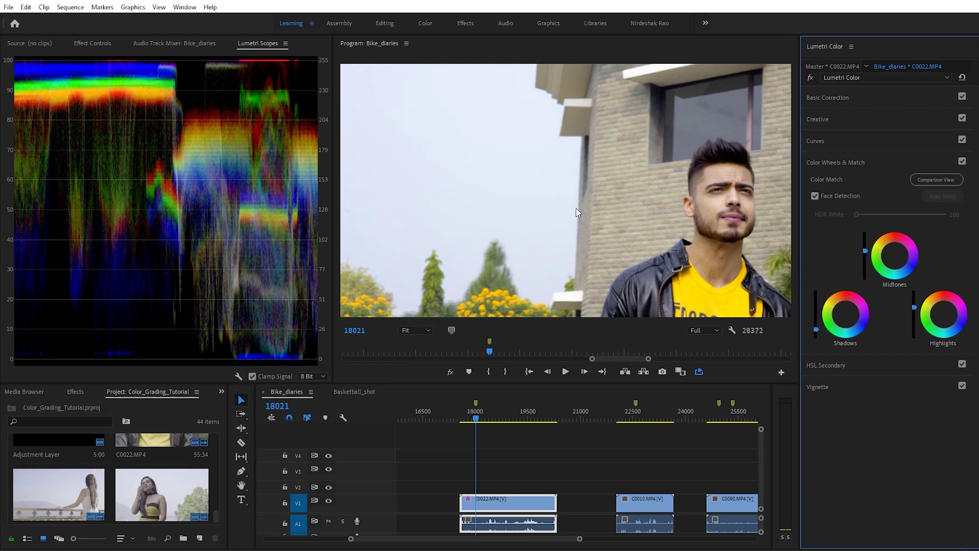
left_click_drag(947, 321, 915, 309)
left_click_drag(865, 252, 865, 250)
left_click_drag(945, 319, 946, 326)
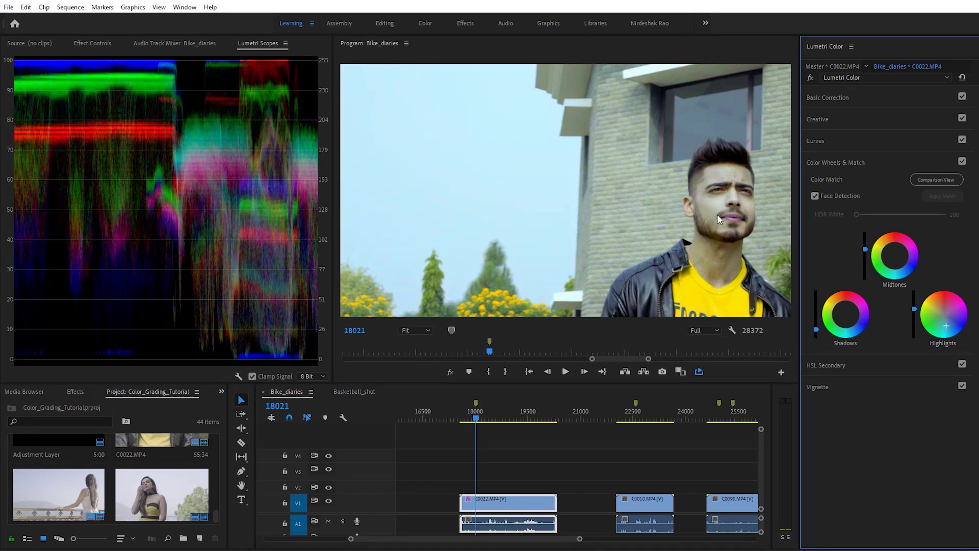
key("ctrl+z")
left_click_drag(946, 321, 946, 322)
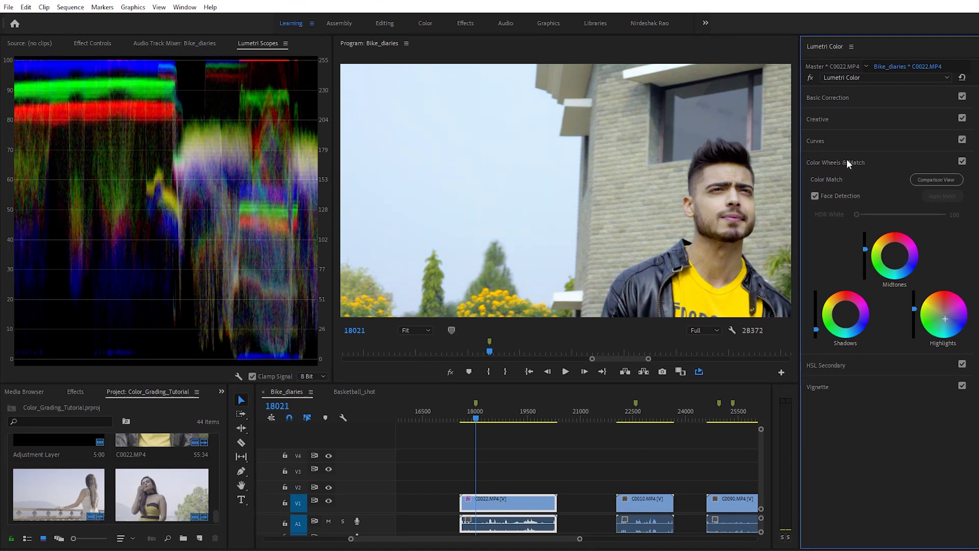
- Reopen Curves, try raising the whole Luma vs Sat line to near the maximum, and undo the change
left_click(846, 118)
left_click(846, 118)
left_click(840, 142)
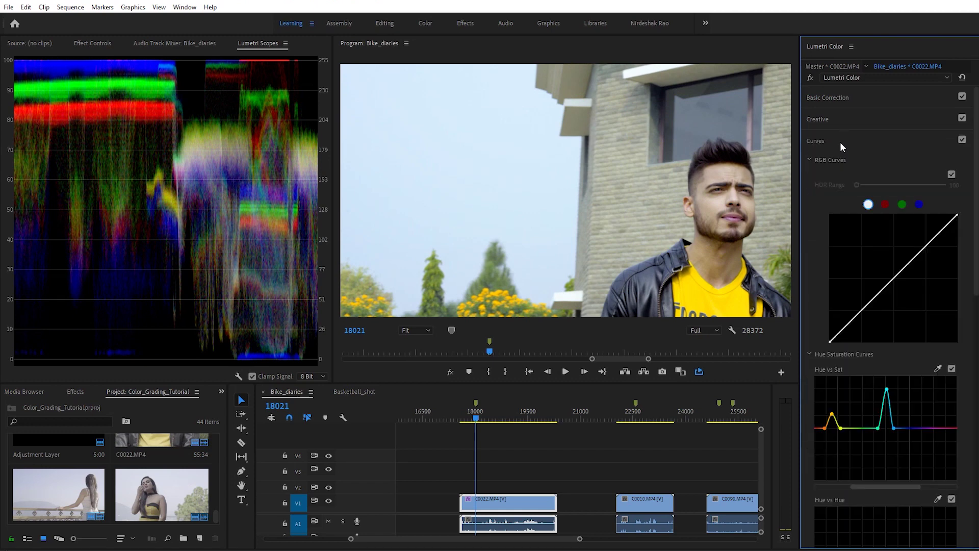
scroll(849, 435, "down", 5)
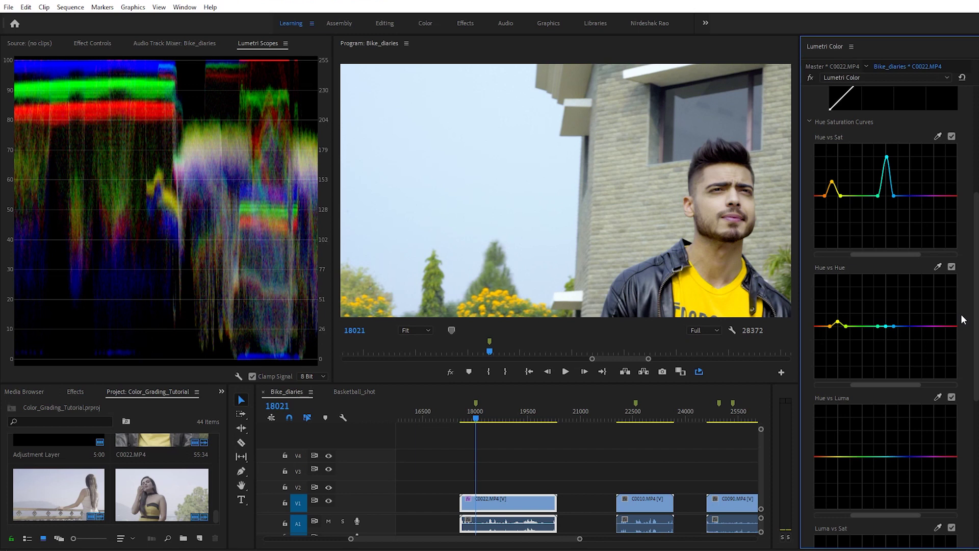
scroll(963, 319, "down", 3)
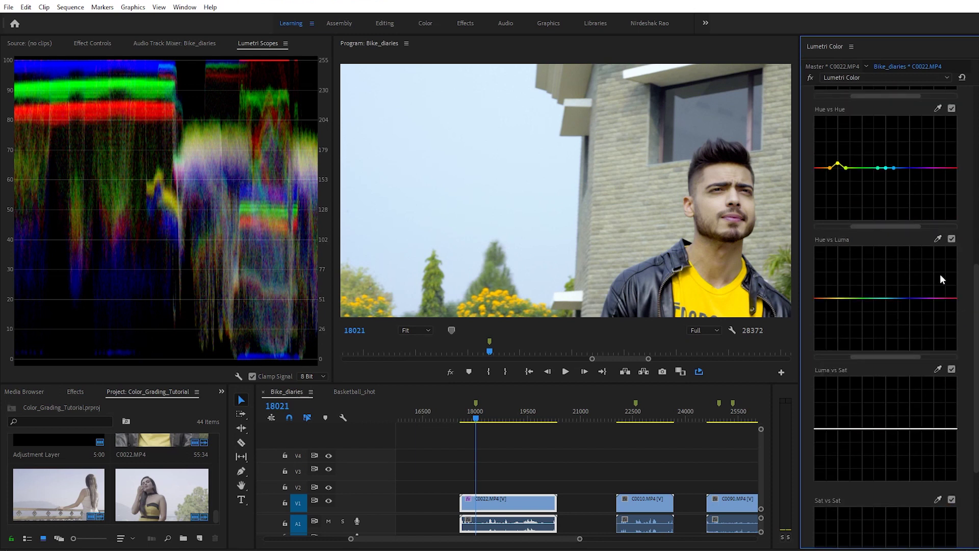
scroll(895, 341, "down", 2)
scroll(845, 369, "down", 3)
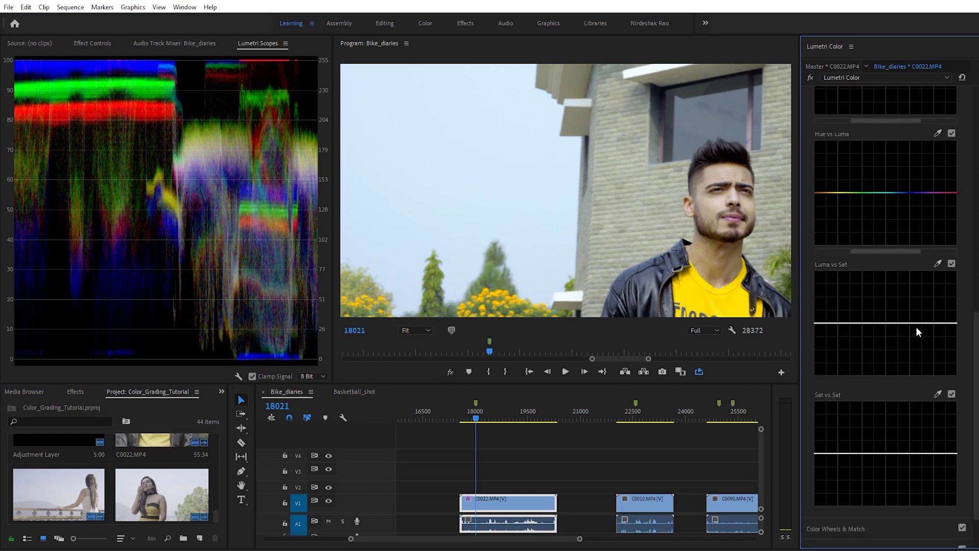
left_click_drag(950, 323, 956, 273)
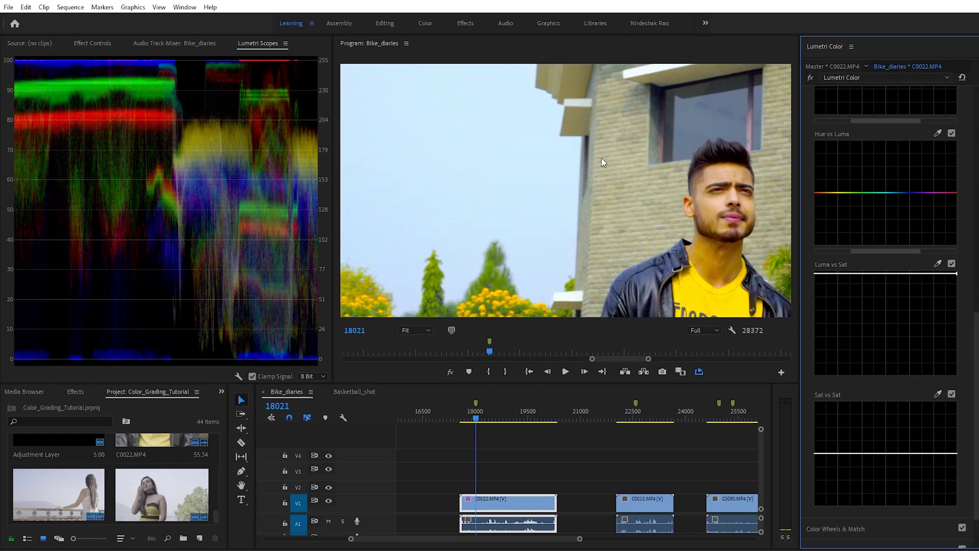
key("ctrl+z")
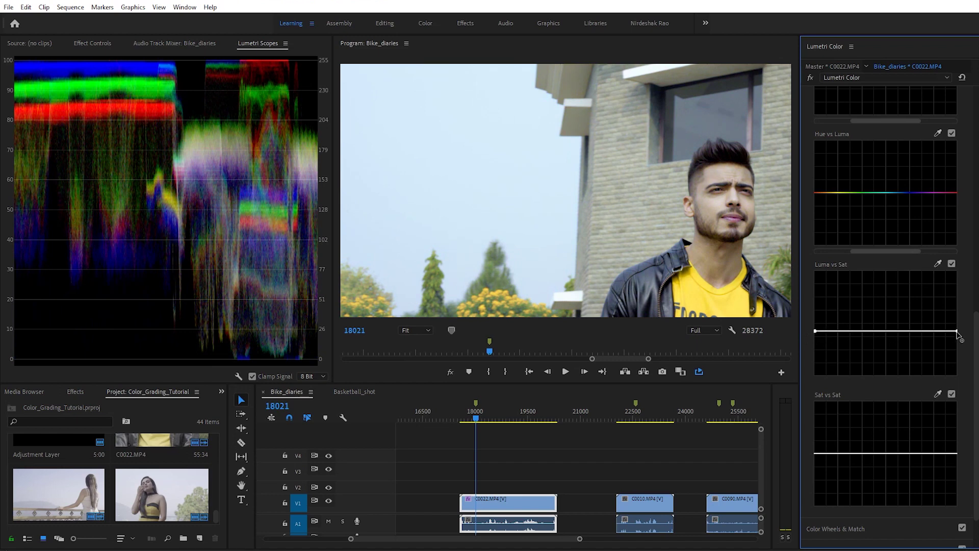
- Try lowering the shadow end and the highlight end of the Luma vs Sat curve to the minimum, undoing each change
mouse_move(958, 335)
left_mouse_down()
mouse_move(968, 264)
mouse_move(971, 323)
mouse_move(969, 262)
mouse_move(969, 331)
left_mouse_up()
mouse_move(958, 334)
left_mouse_down()
mouse_move(965, 280)
mouse_move(969, 330)
left_mouse_up()
mouse_move(816, 333)
left_mouse_down()
mouse_move(818, 269)
mouse_move(818, 329)
left_mouse_up()
left_click_drag(816, 330, 791, 381)
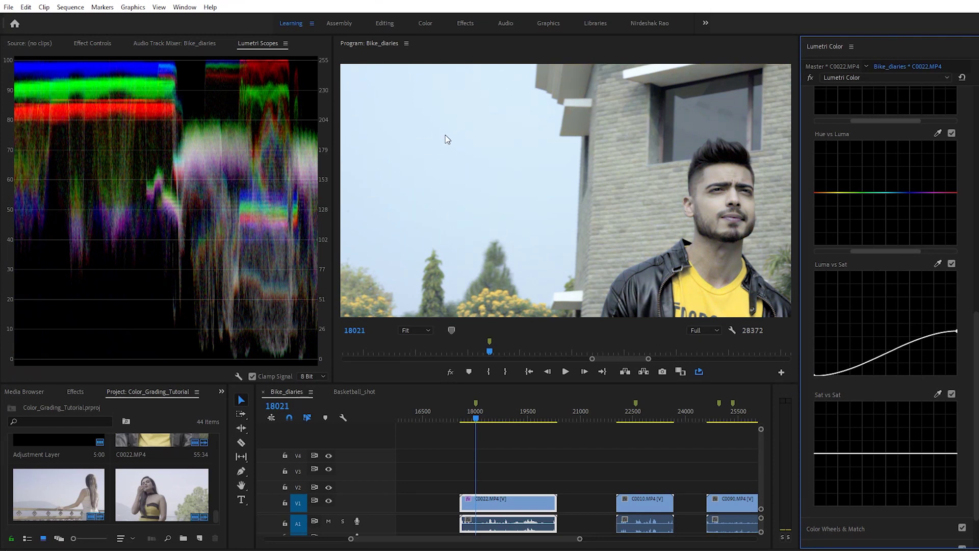
key("ctrl+z")
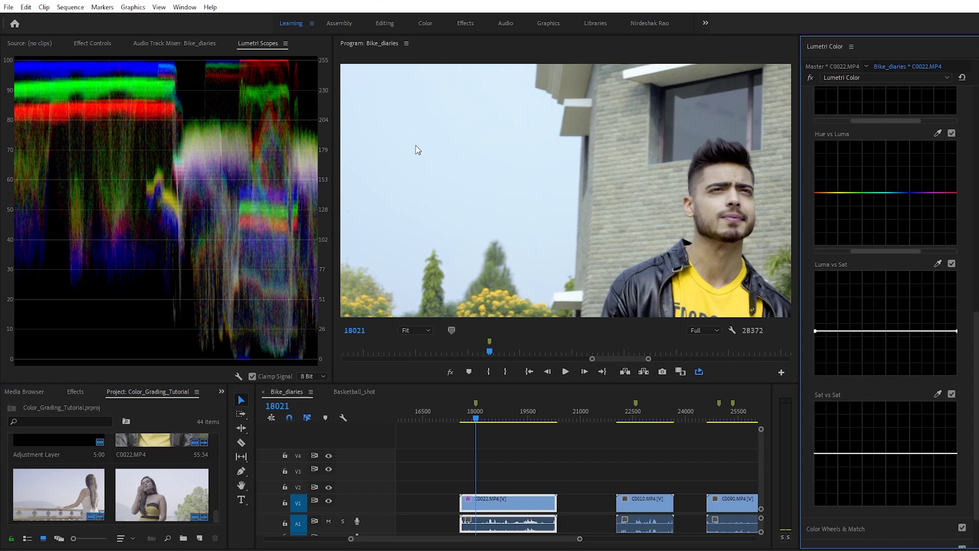
key("ctrl+s")
left_click_drag(957, 330, 972, 362)
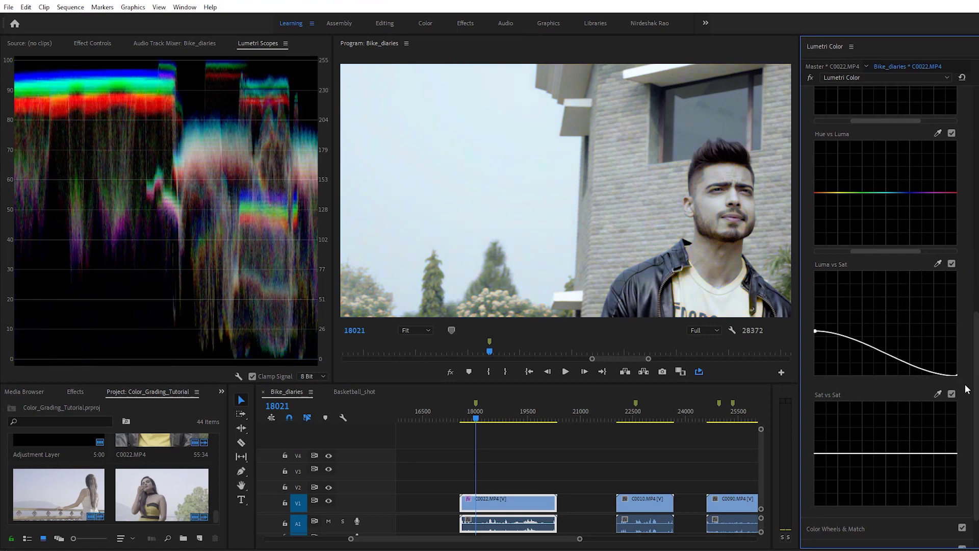
key("ctrl+z")
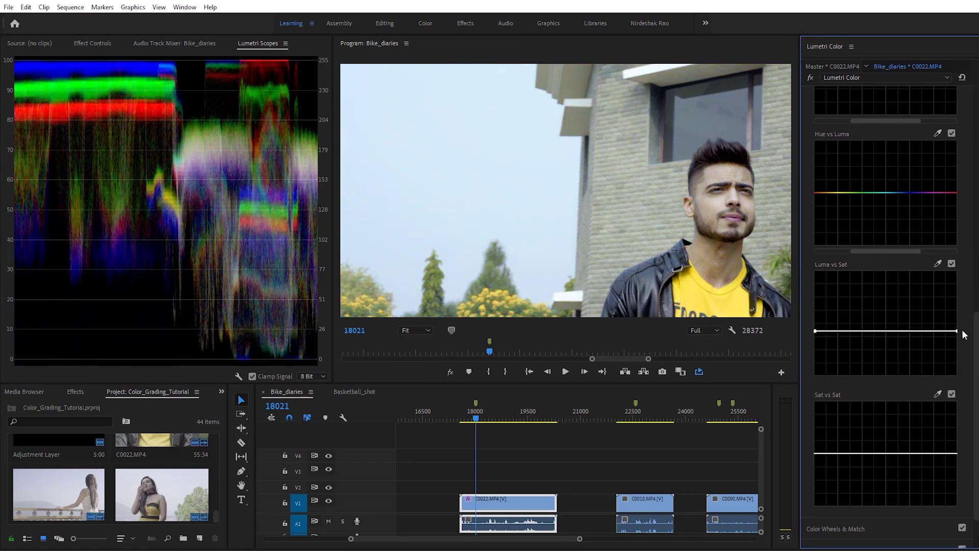
- Raise the highlight end of Luma vs Sat to near the maximum, anchor the midpoint near the neutral line, and compare with the curve disabled
left_click_drag(958, 331, 961, 304)
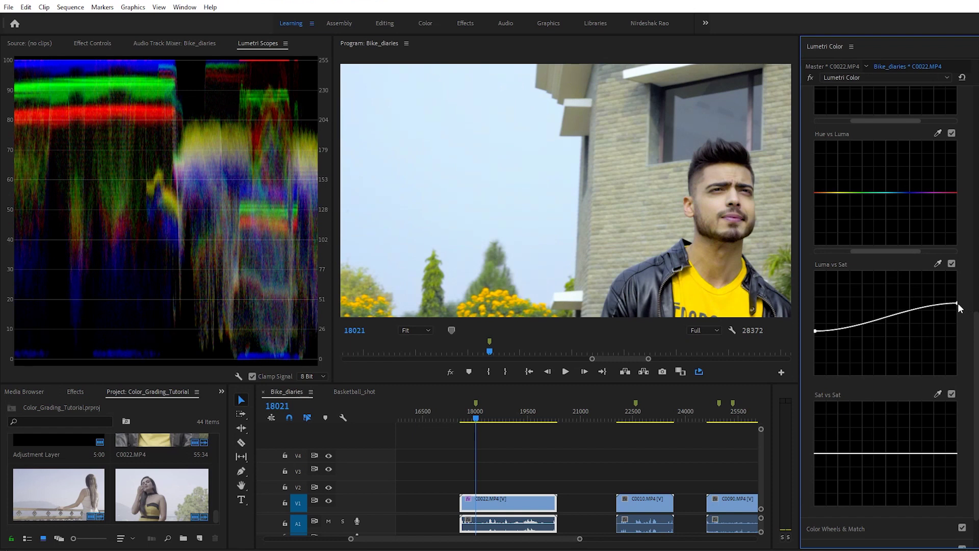
left_click_drag(959, 307, 959, 287)
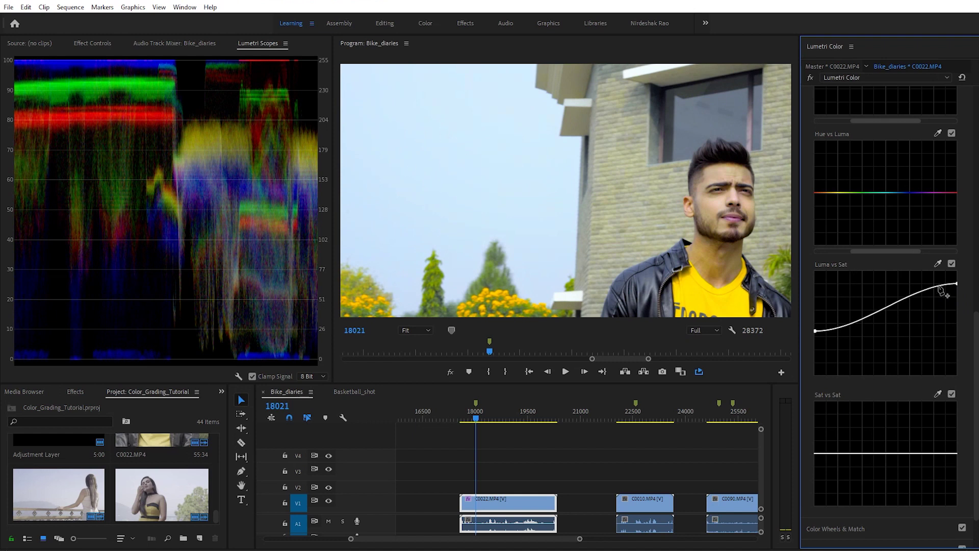
left_click_drag(958, 284, 957, 281)
left_click_drag(903, 299, 886, 331)
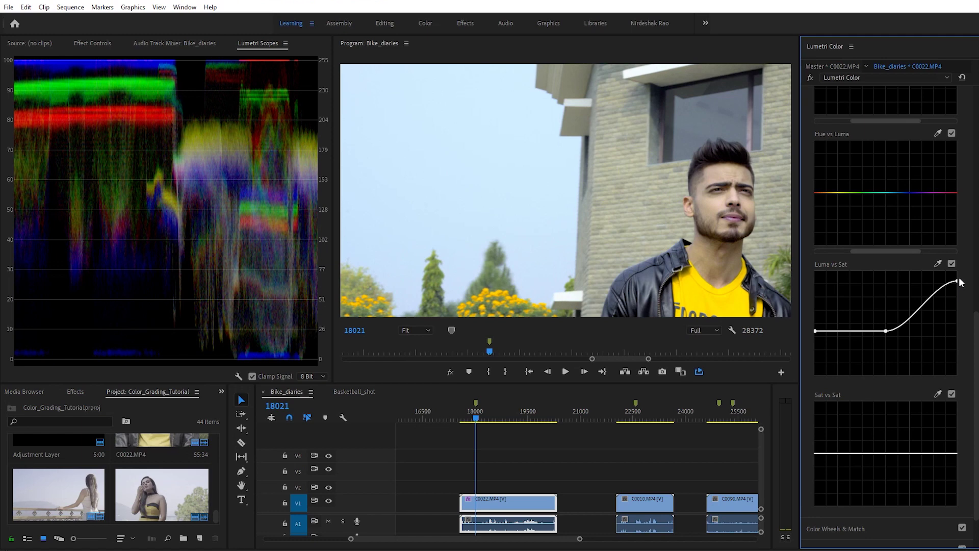
mouse_move(959, 281)
left_mouse_down()
mouse_move(959, 371)
mouse_move(964, 278)
left_mouse_up()
mouse_move(886, 331)
left_mouse_down()
mouse_move(902, 332)
mouse_move(894, 331)
left_mouse_up()
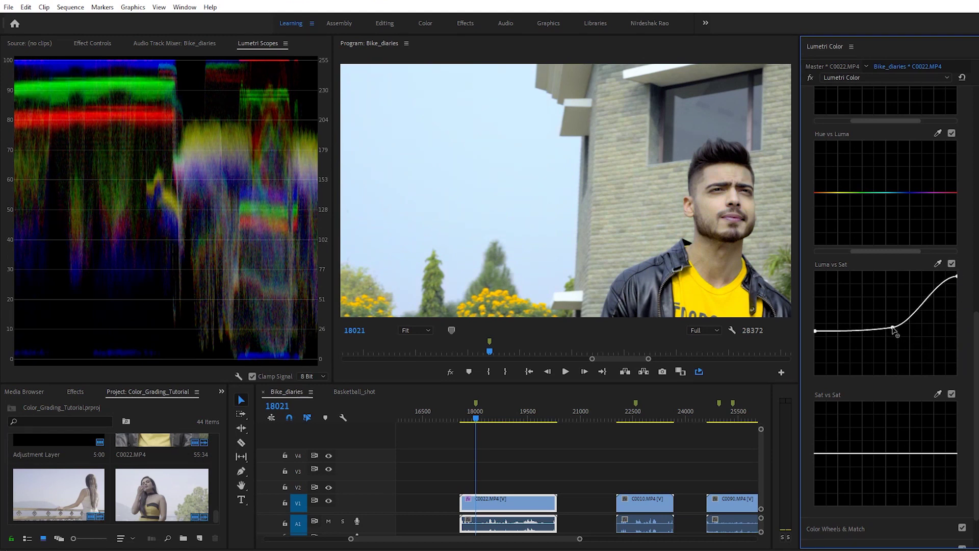
left_click(952, 264)
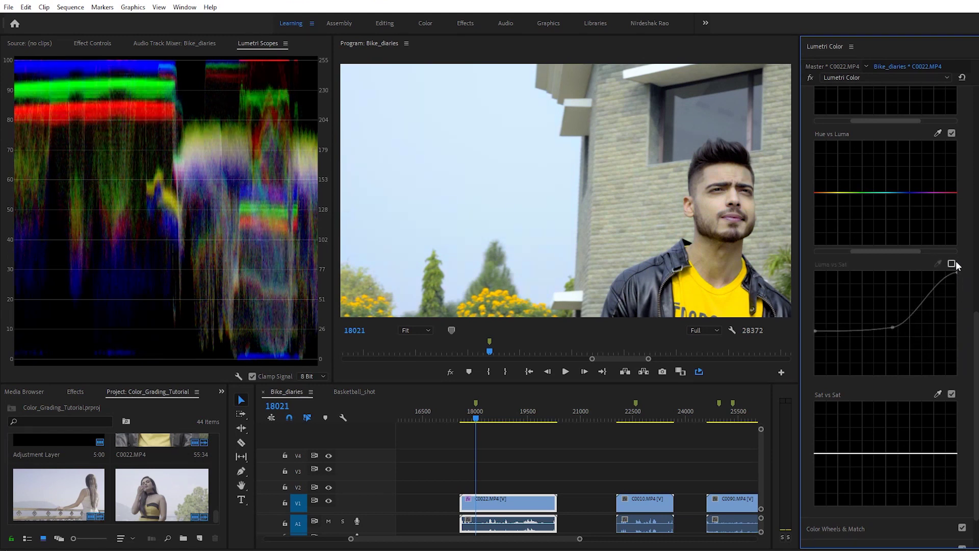
left_click(952, 264)
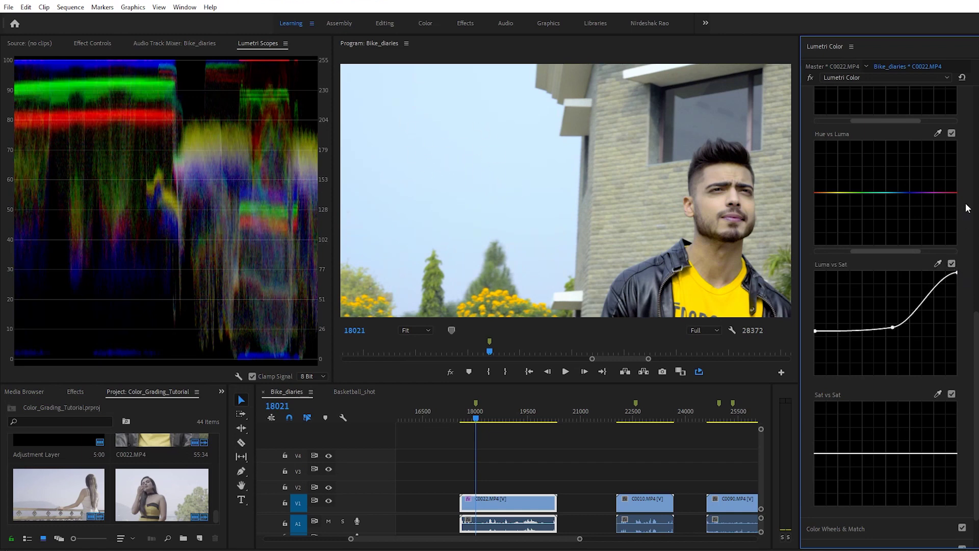
- Collapse Curves and bypass and re-enable the whole Lumetri Color effect to compare the grade with the original clip
scroll(977, 306, "up", 10)
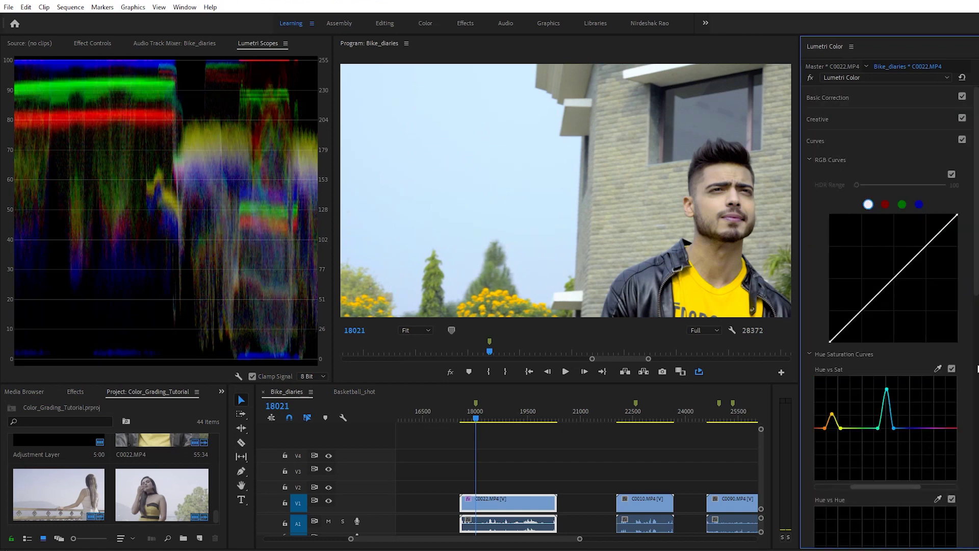
left_click(825, 141)
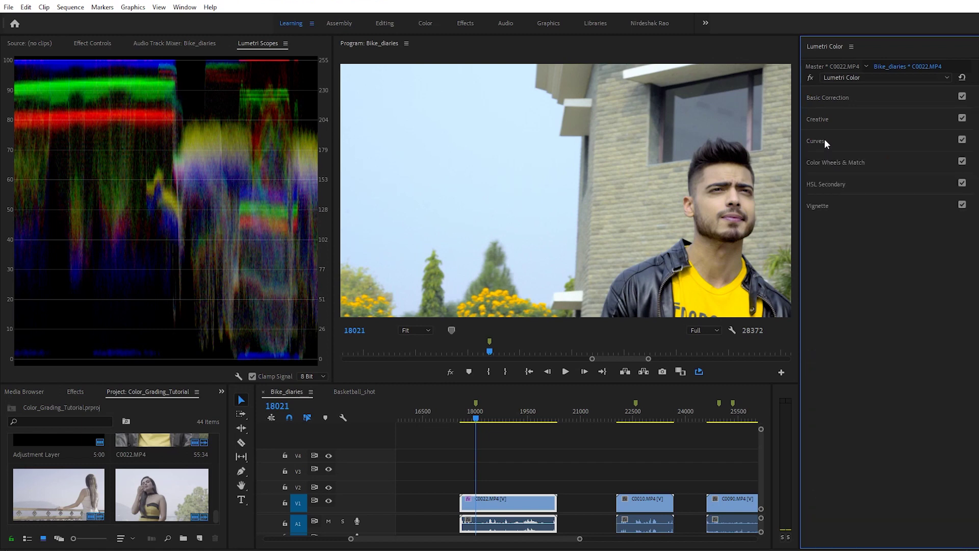
left_click(811, 76)
left_click(811, 77)
left_click(811, 77)
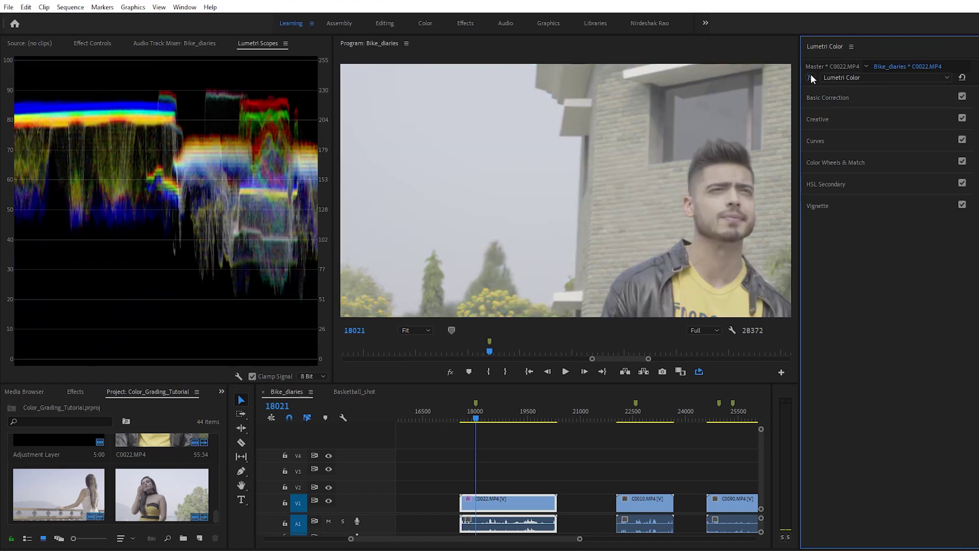
left_click(811, 77)
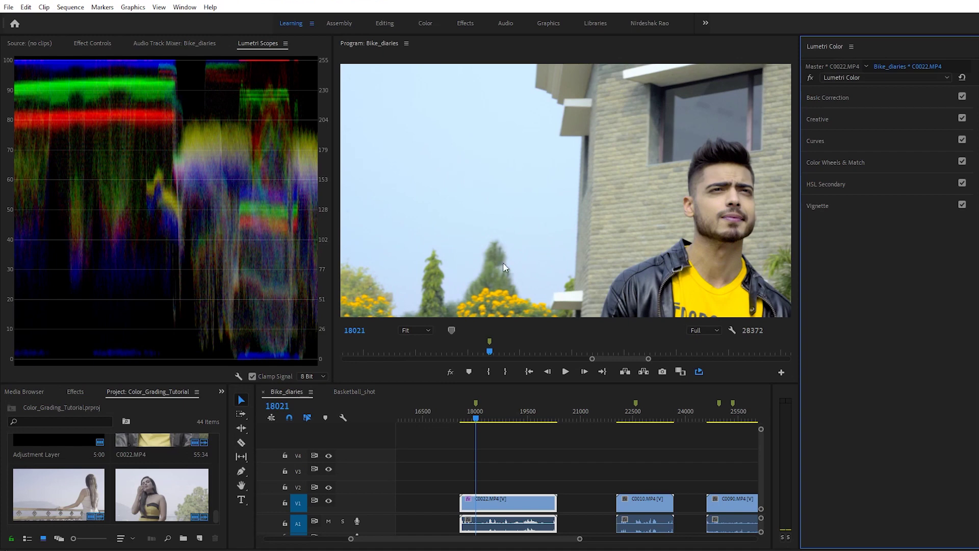
left_click(812, 79)
left_click(812, 80)
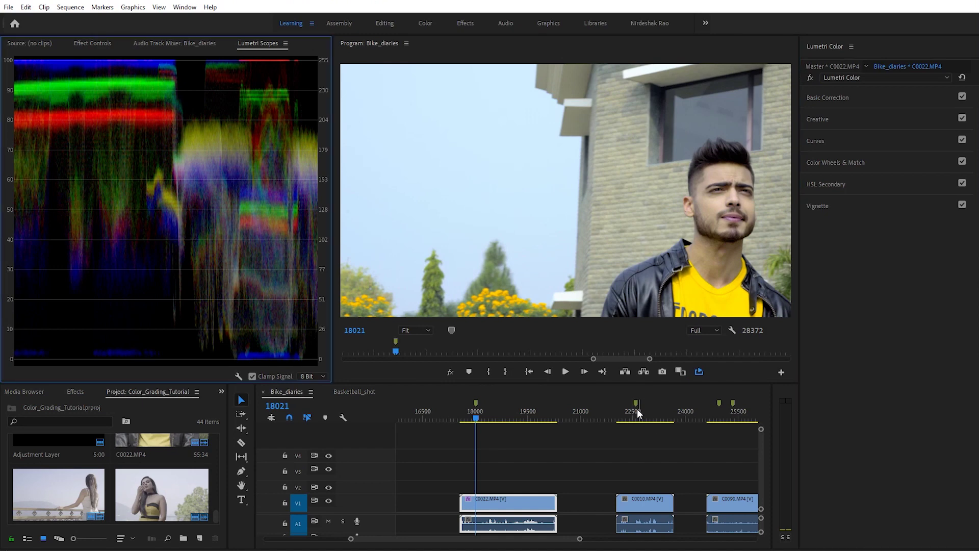
- Move to clip C0010.MP4 and correct its white balance in Basic Correction by sampling the woman's white top
left_click(636, 412)
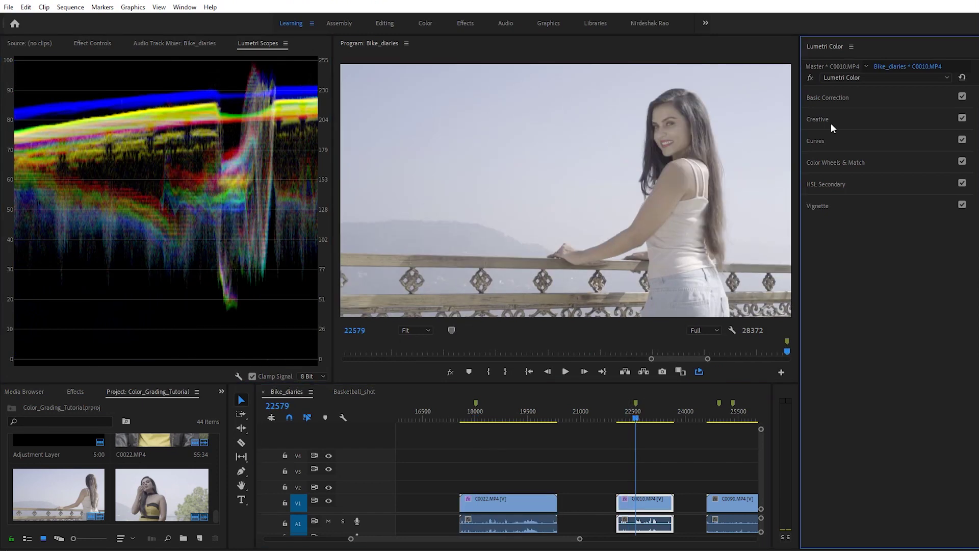
left_click(840, 96)
left_click(860, 158)
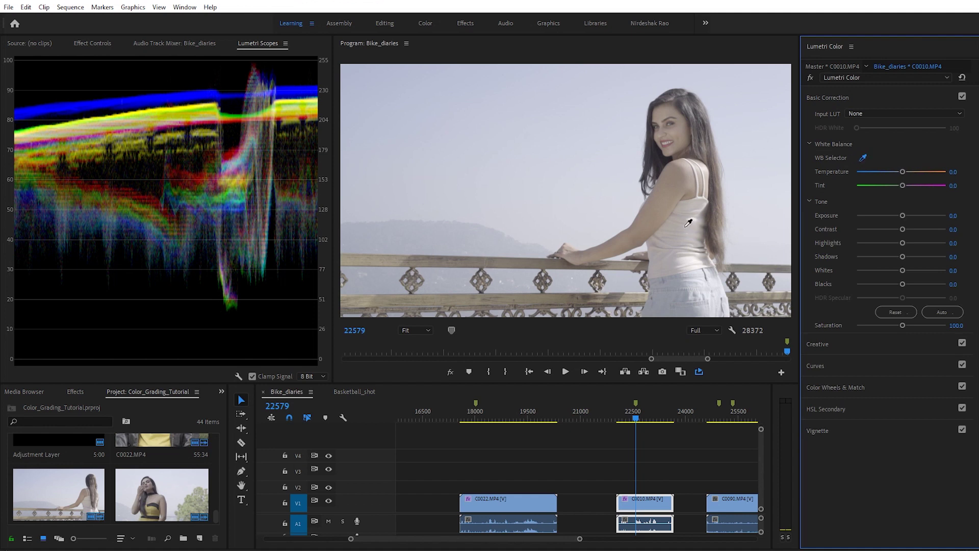
left_click(681, 229)
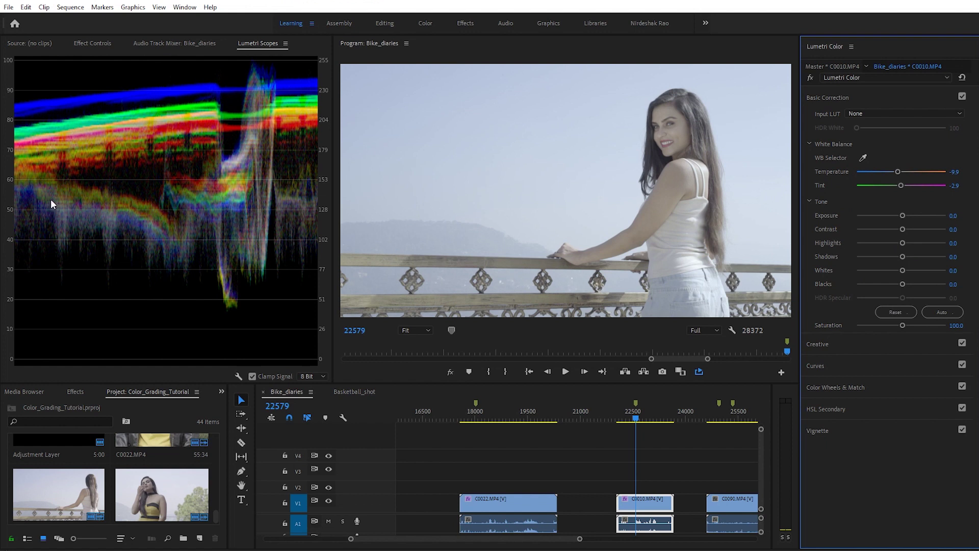
- In Color Wheels & Match, lower the shadows level nearly to the minimum and raise the highlights and midtones levels slightly
left_click(841, 388)
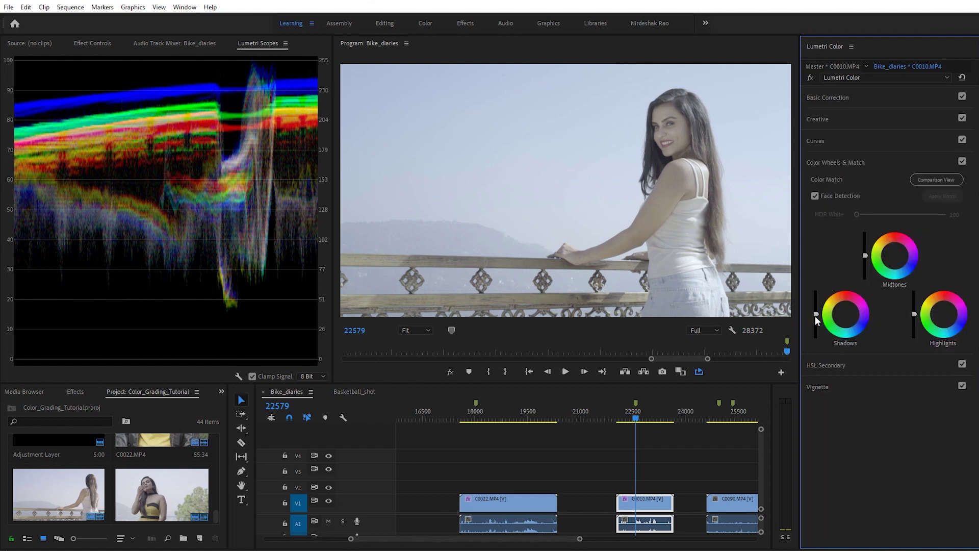
left_click_drag(815, 316, 817, 337)
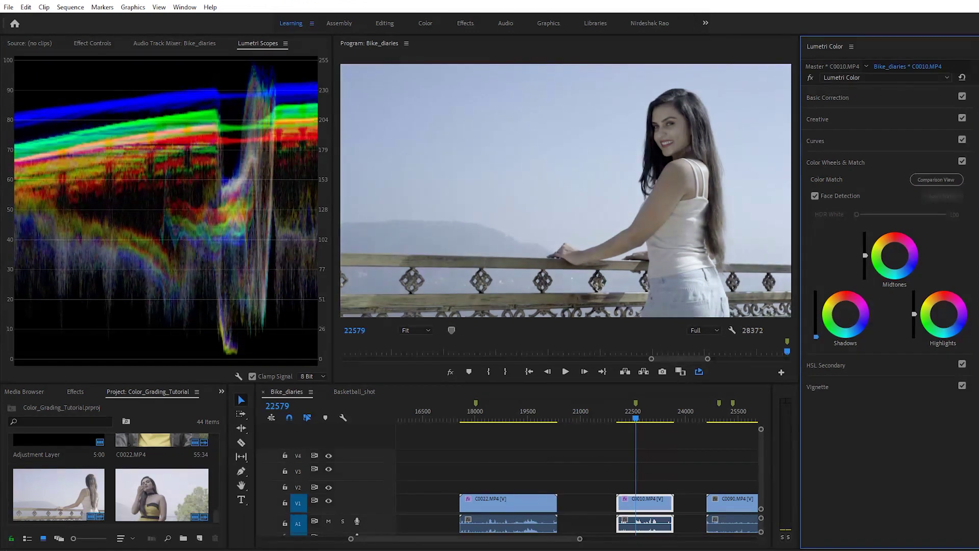
left_click_drag(914, 313, 914, 307)
left_click_drag(864, 255, 864, 252)
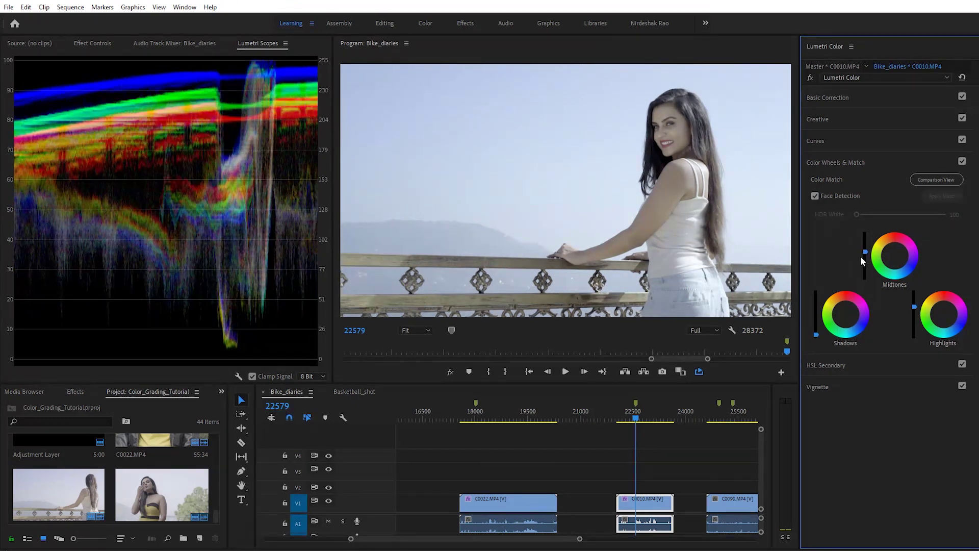
- Set Saturation to 200 in Basic Correction and compare the clip with the Lumetri Color effect bypassed
left_click(838, 96)
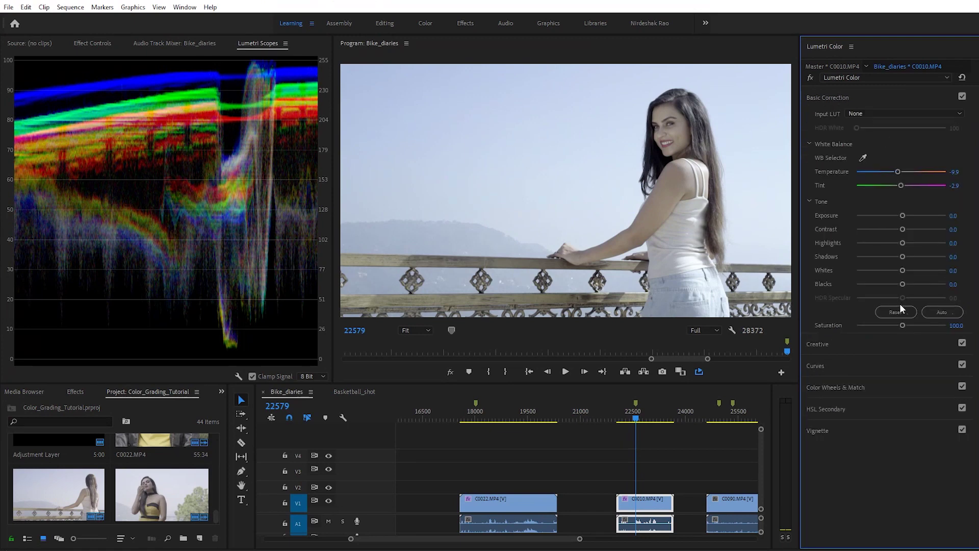
left_click_drag(903, 325, 956, 332)
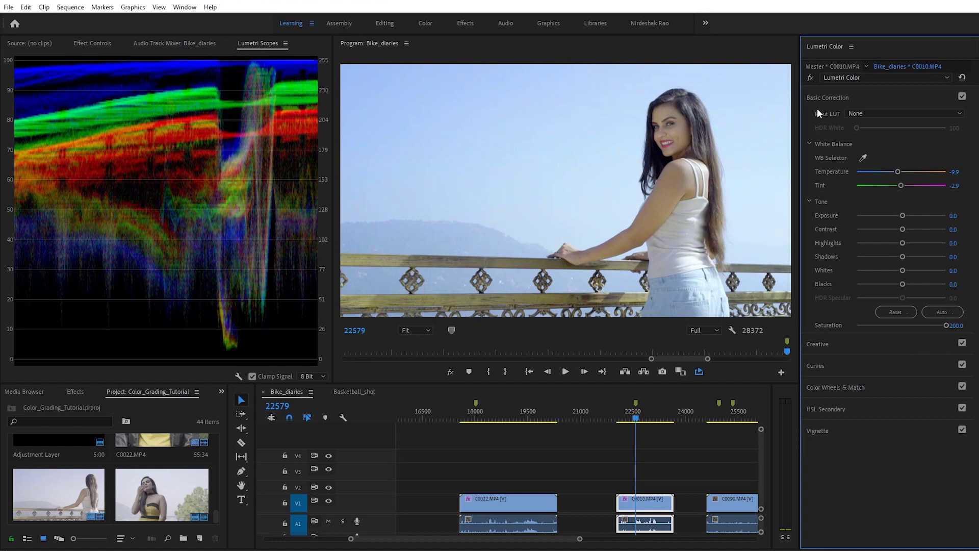
left_click(811, 78)
left_click(811, 78)
- Sample the sky for Hue vs Hue, raise its blue point slightly, and compare with the curve disabled
left_click(842, 363)
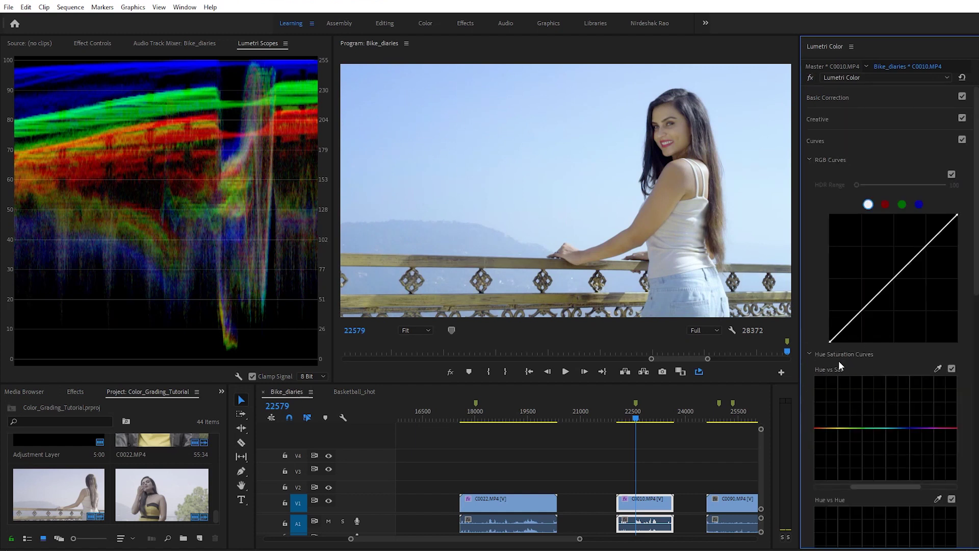
scroll(819, 458, "down", 3)
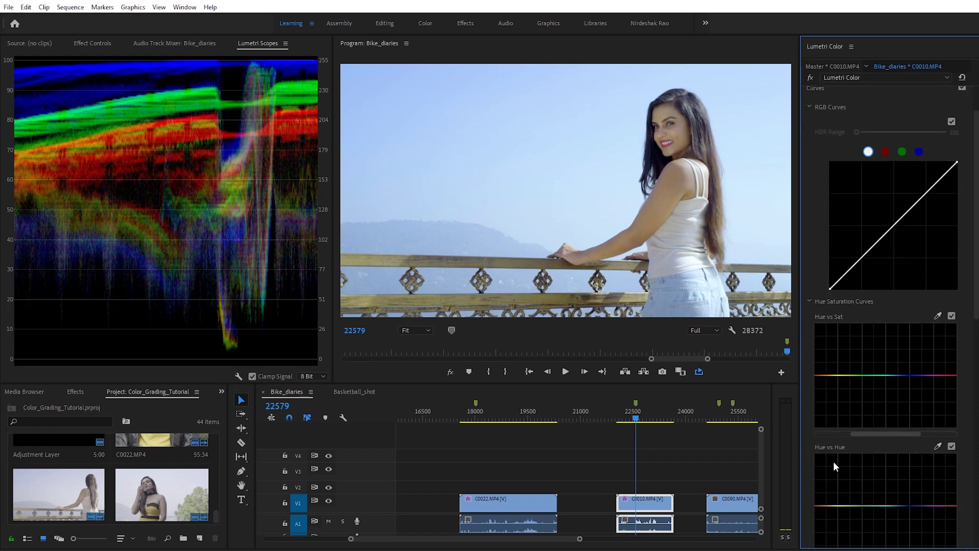
left_click(937, 414)
left_click(408, 83)
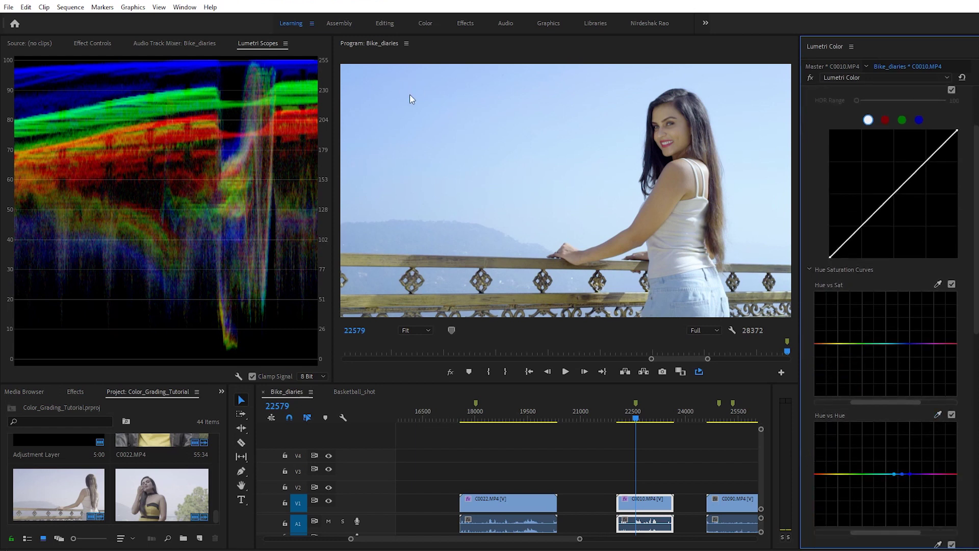
mouse_move(903, 476)
left_mouse_down()
mouse_move(902, 486)
mouse_move(904, 472)
left_mouse_up()
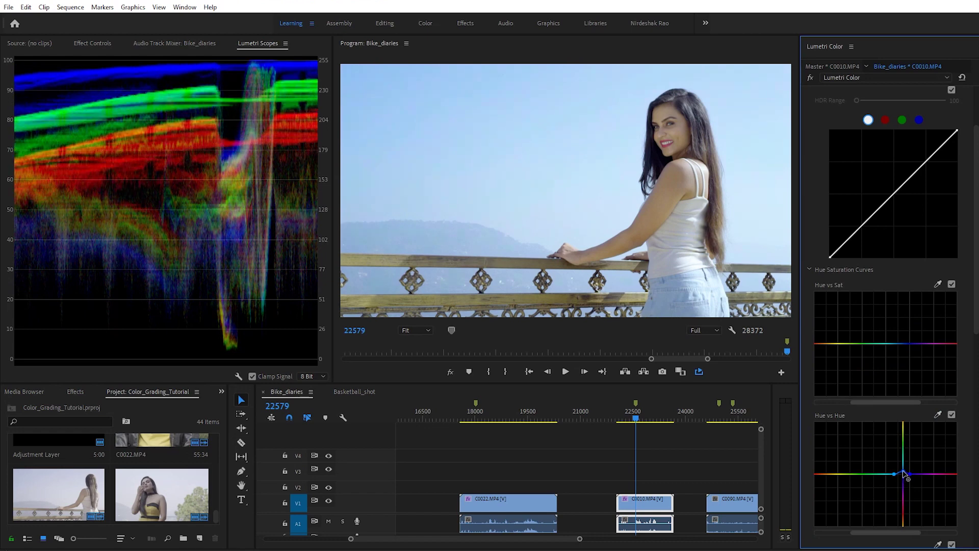
left_click(952, 414)
left_click(952, 415)
- Sample the sky for Hue vs Sat and raise its blue point to somewhat below the maximum
left_click(388, 91)
left_click_drag(902, 343, 907, 259)
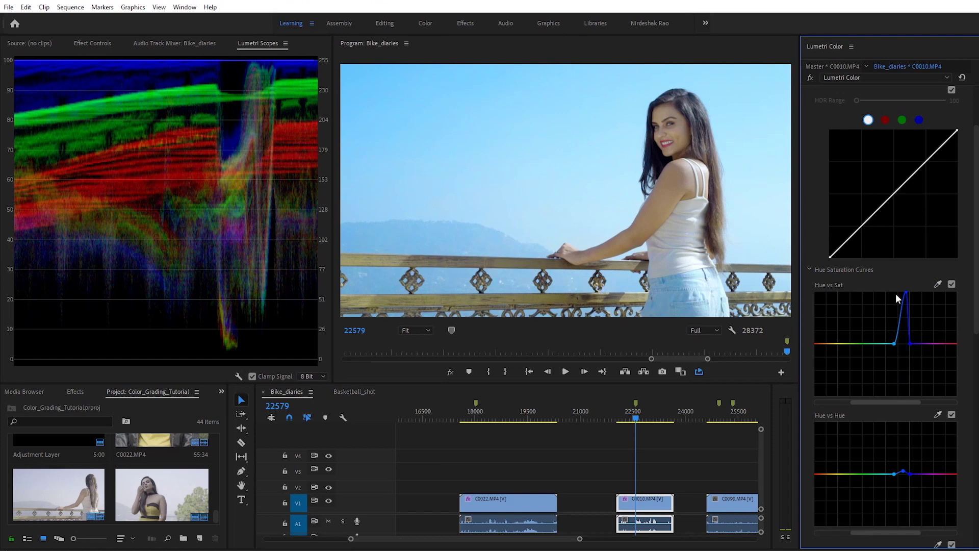
left_click_drag(905, 293, 904, 306)
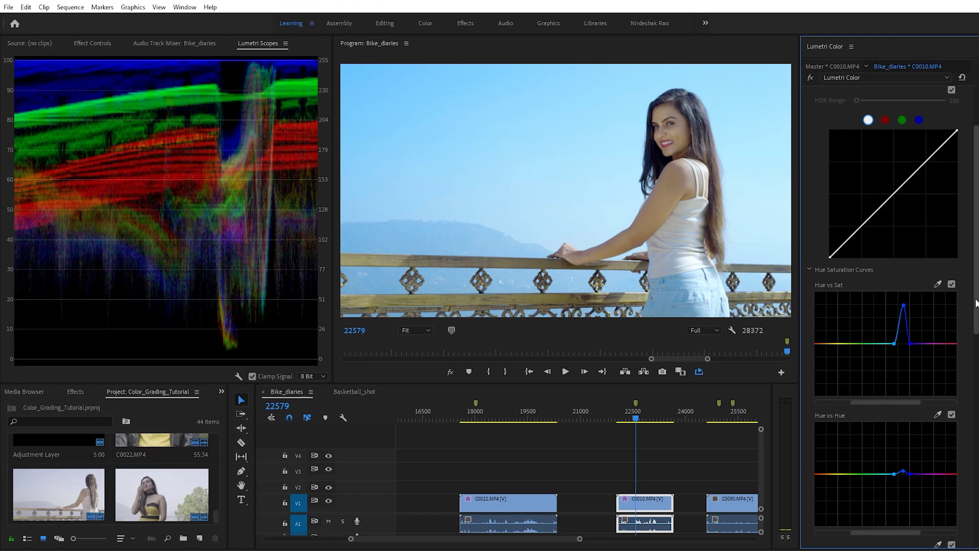
- Compare the grade with the Lumetri Color effect bypassed, and set Contrast to 17.6 in Basic Correction
scroll(976, 303, "up", 3)
left_click(811, 78)
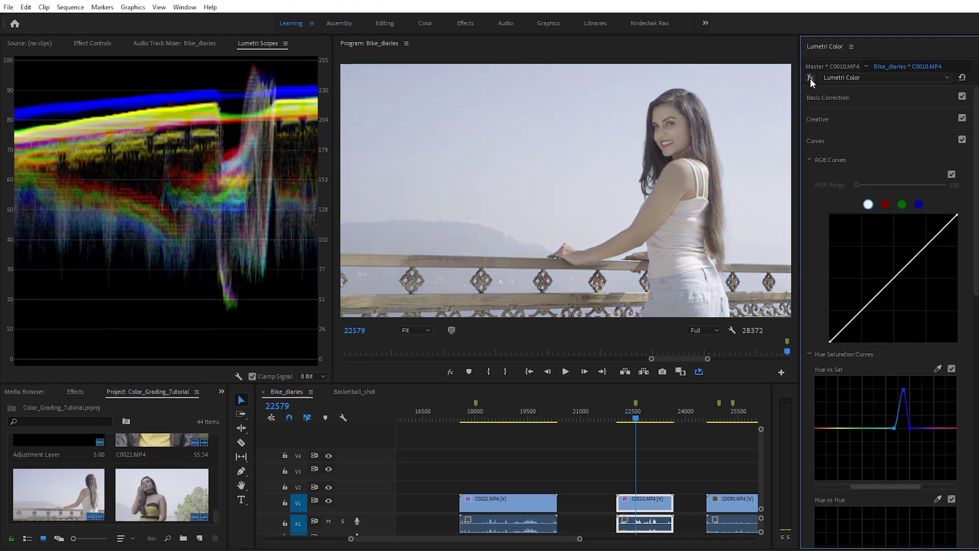
left_click(810, 78)
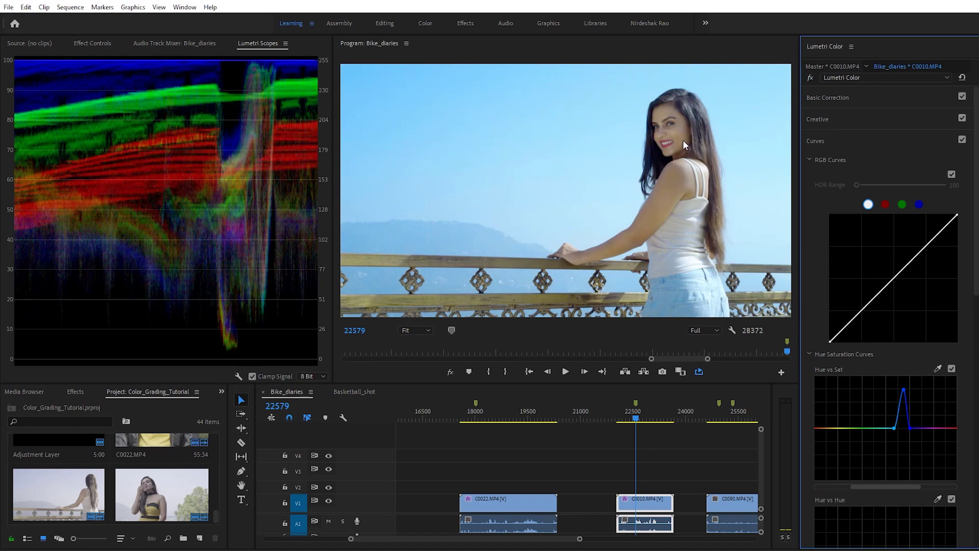
left_click(830, 99)
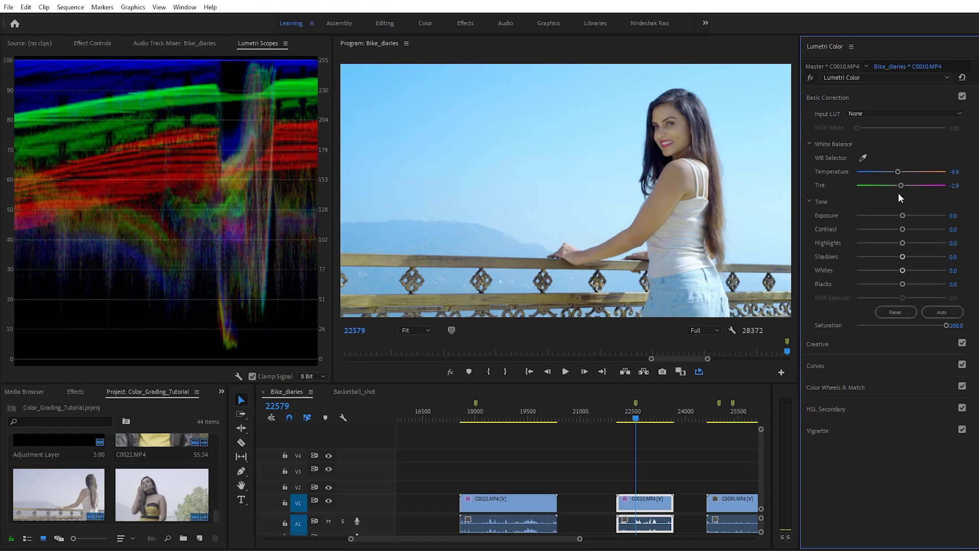
mouse_move(903, 229)
left_mouse_down()
mouse_move(920, 232)
mouse_move(909, 229)
left_mouse_up()
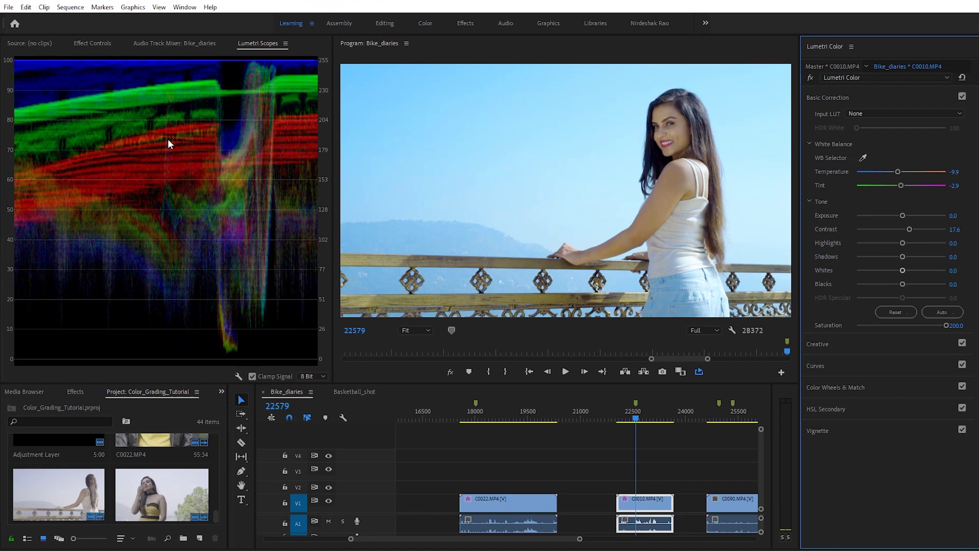
- Set Lumetri Scopes to show only the Vectorscope YUV, turning off the RGB waveform
right_click(179, 127)
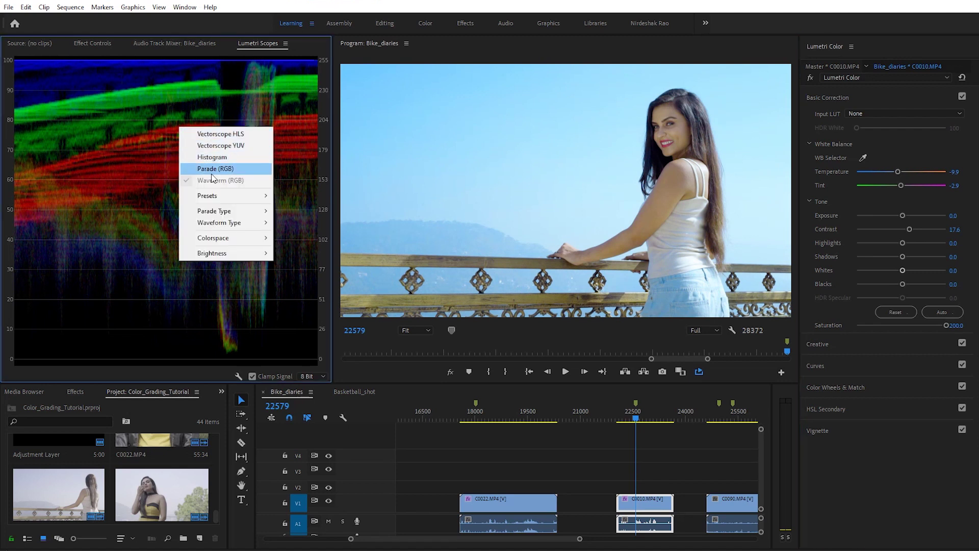
left_click(213, 144)
right_click(121, 169)
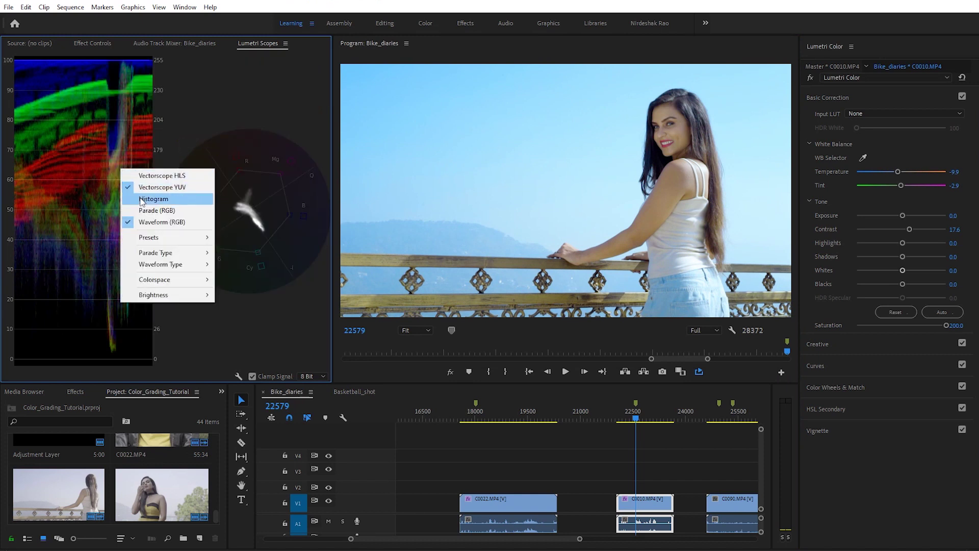
left_click(146, 224)
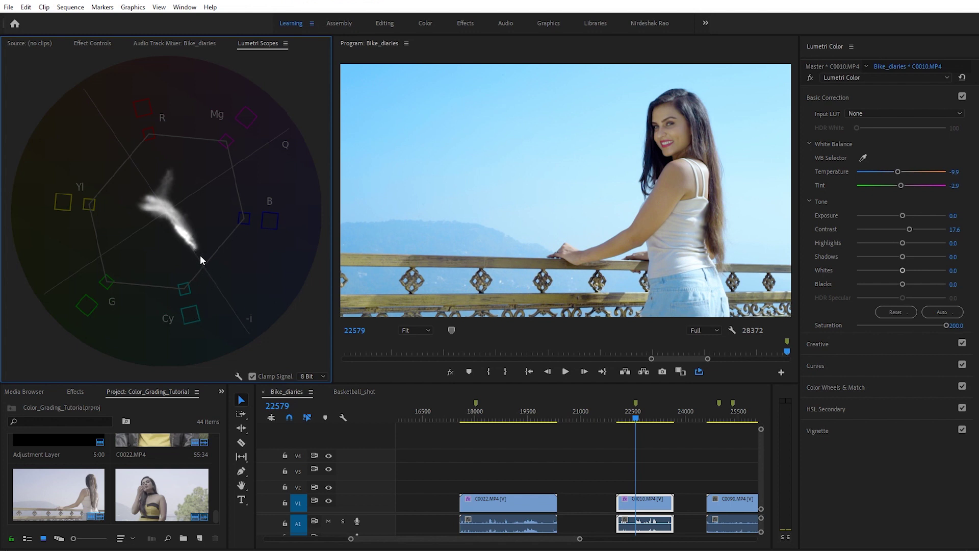
- Add an ellipse mask to the C0010.MP4 clip's Opacity and shrink it onto the skin of the woman's upper arm
left_click(92, 43)
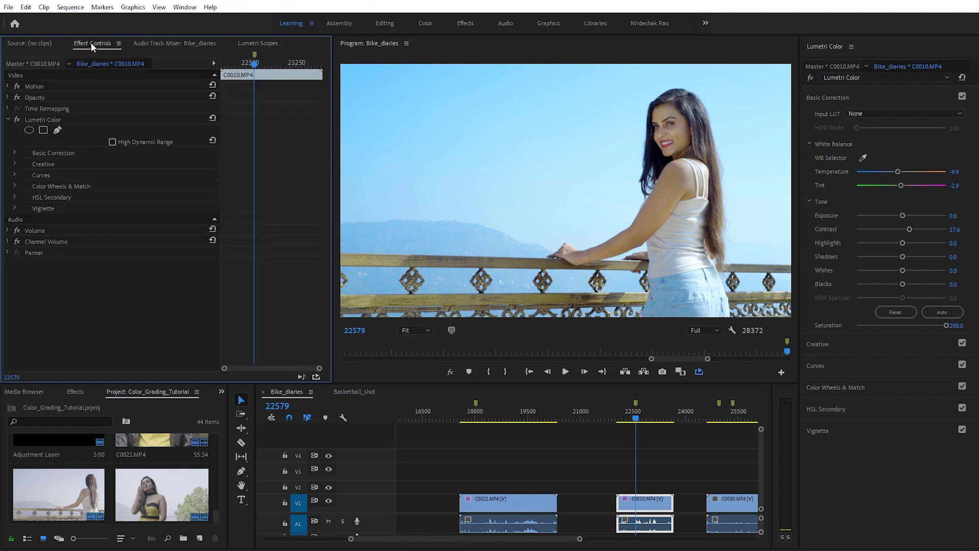
left_click(7, 97)
left_click(29, 108)
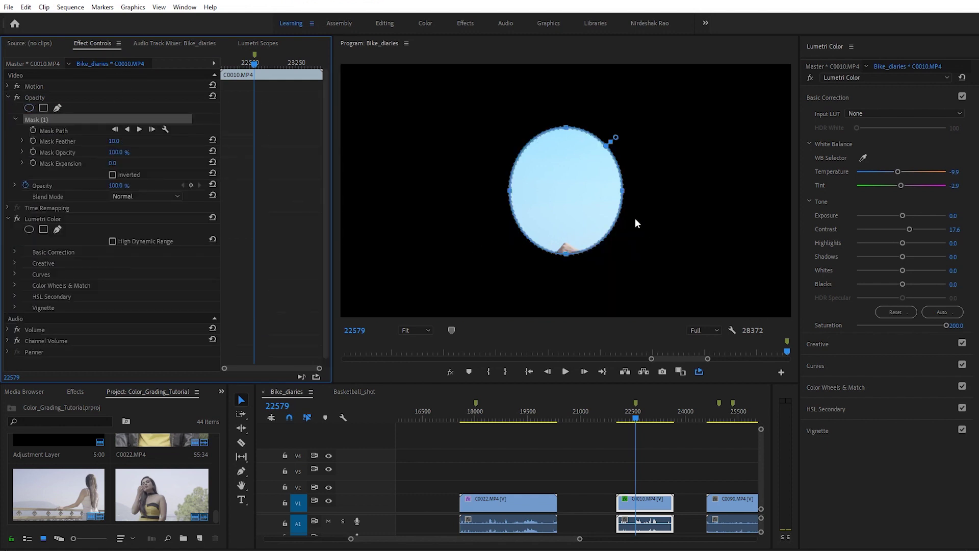
left_click_drag(547, 186, 640, 224)
left_click_drag(644, 285, 644, 214)
left_click_drag(592, 188, 651, 192)
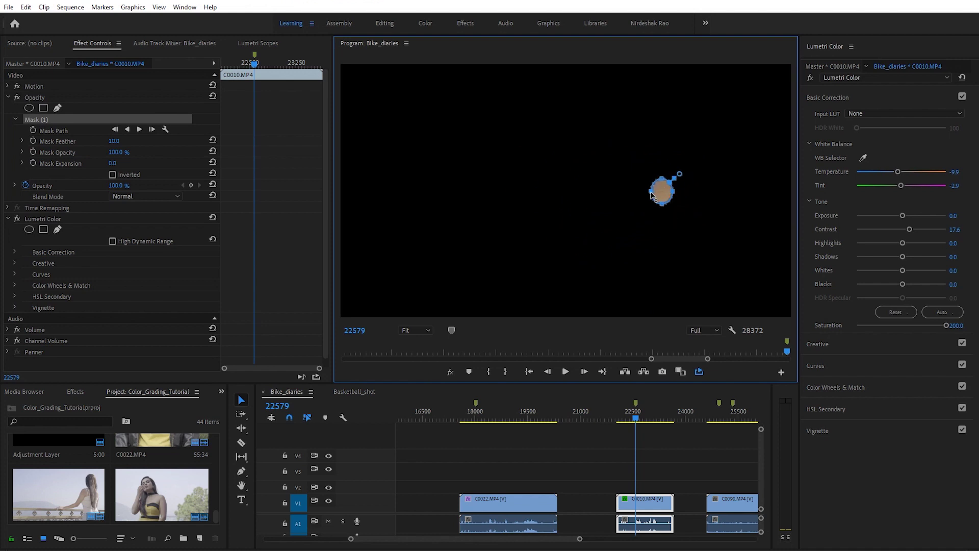
- Check the masked skin tone on the vectorscope, set Tint to 0.0, and delete the opacity mask
left_click(256, 44)
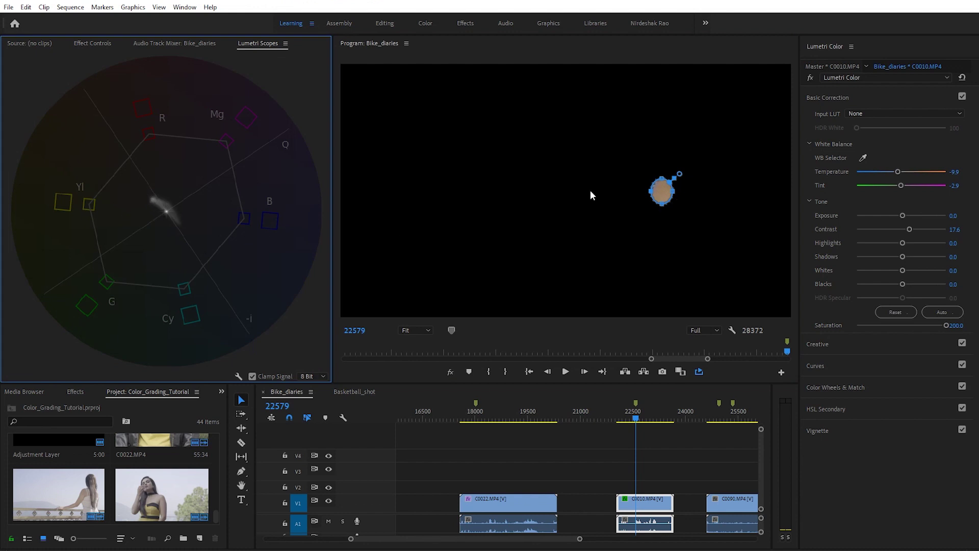
left_click_drag(901, 185, 900, 182)
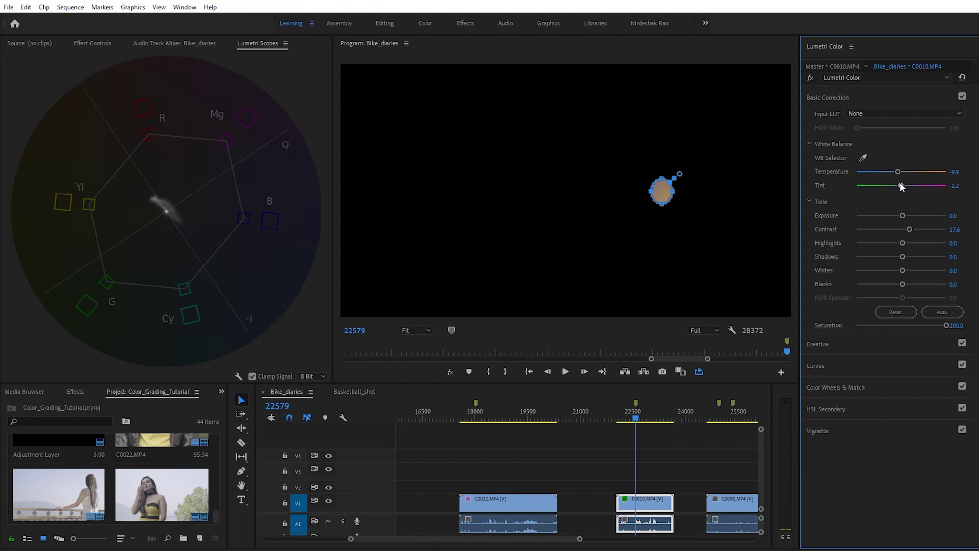
left_click_drag(900, 182, 901, 182)
left_click(93, 44)
key("Delete")
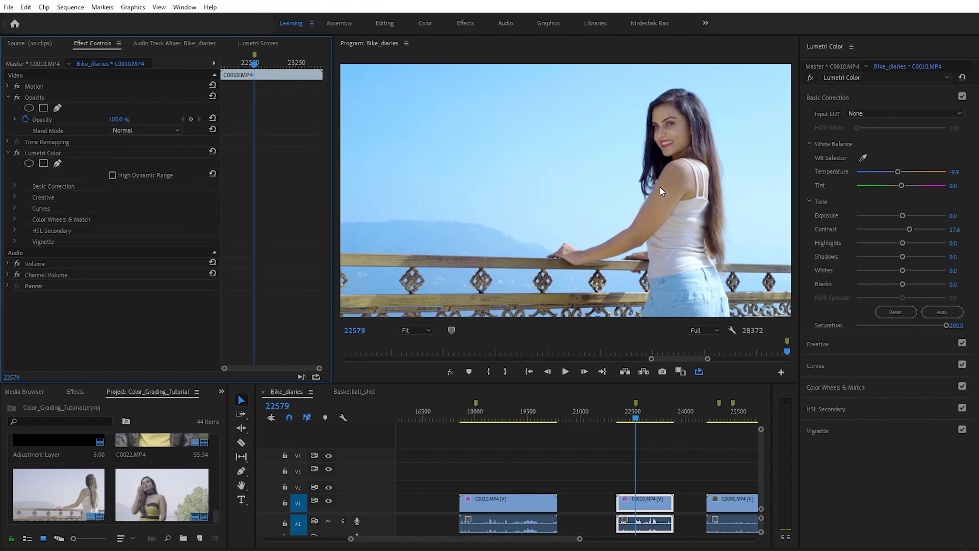
- Compare the C0010.MP4 grade with the Lumetri Color effect bypassed
left_click(975, 211)
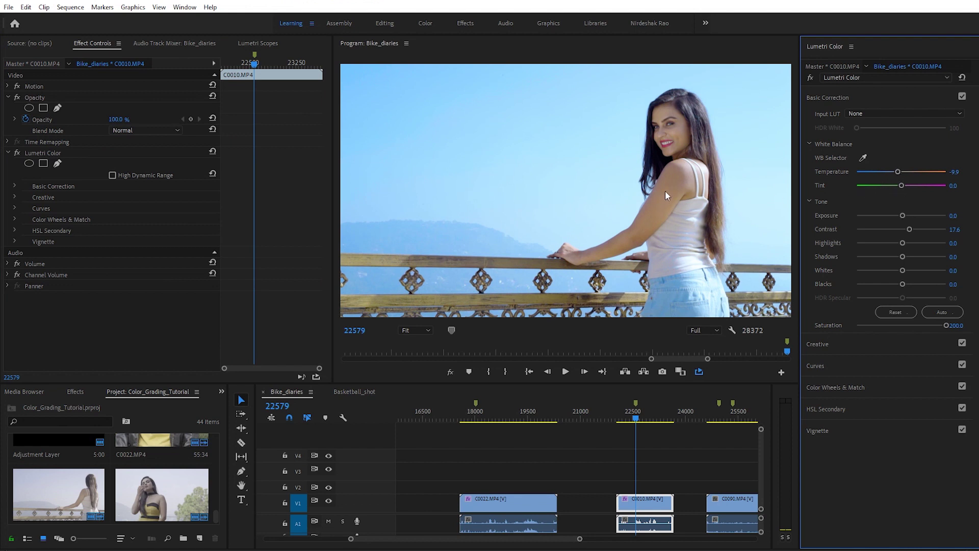
left_click(812, 76)
left_click(812, 76)
left_click(812, 75)
left_click(812, 75)
- Go to the C0090.MP4 clip and add the RGB waveform alongside the vectorscope
left_click(719, 419)
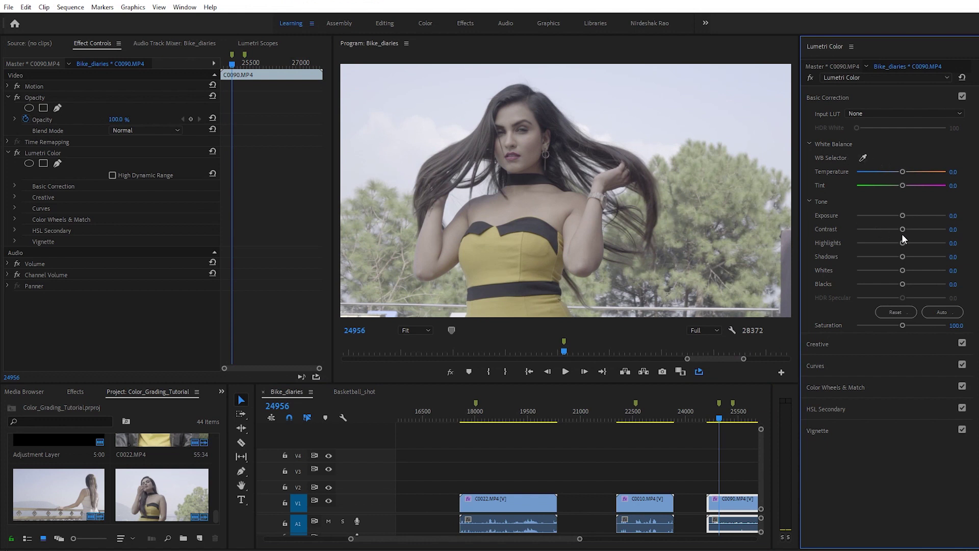
left_click(263, 43)
right_click(184, 146)
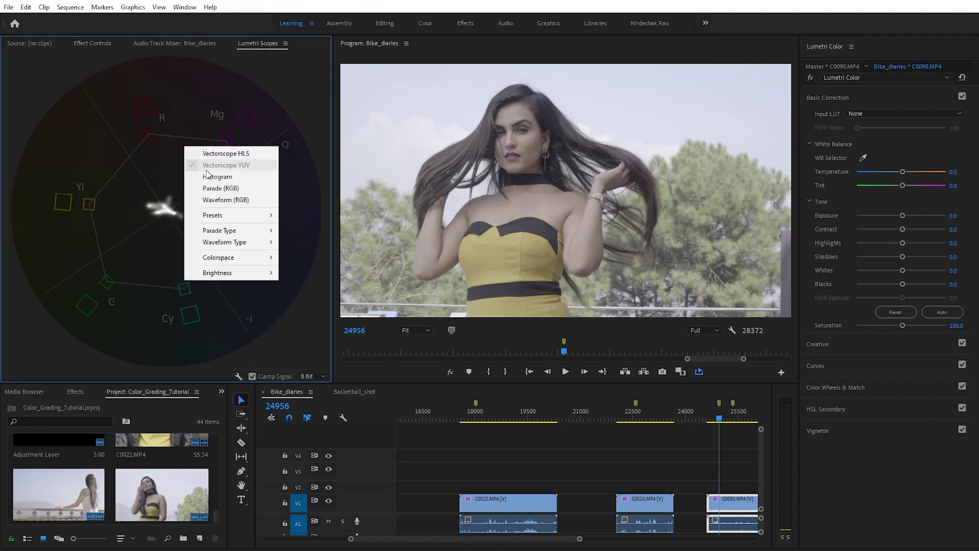
left_click(225, 198)
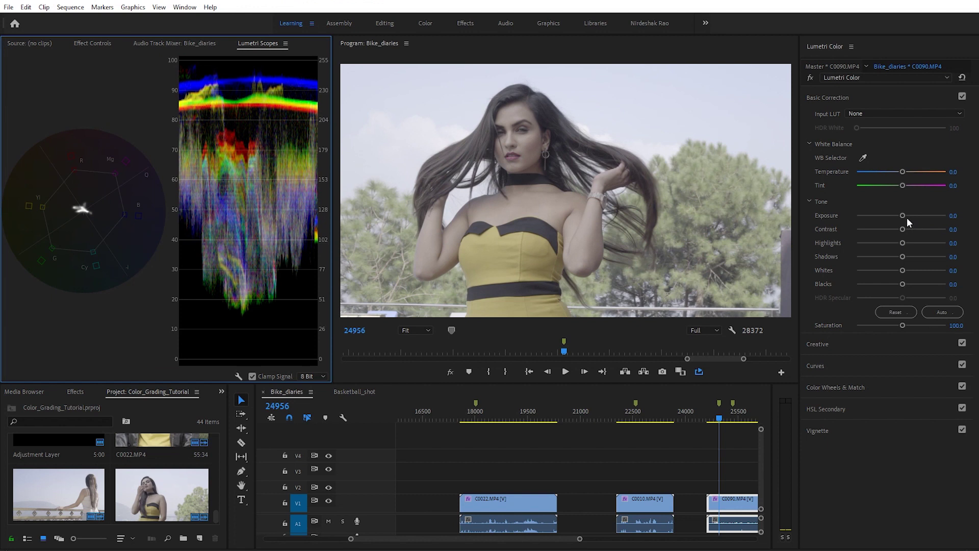
- In the Color Wheels, lower the Shadows luminance and slightly raise the Highlights and Midtones luminance
left_click(841, 390)
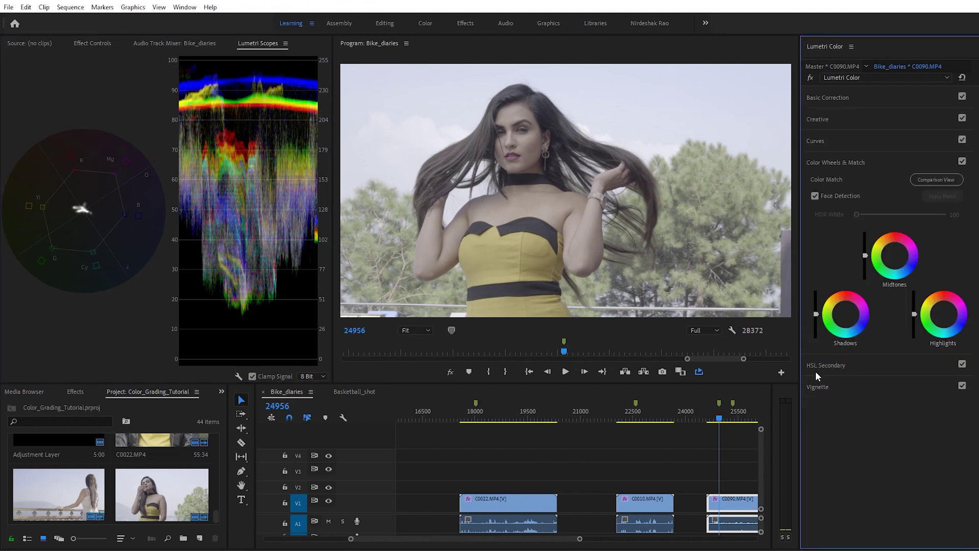
left_click_drag(816, 314, 816, 329)
left_click_drag(914, 314, 915, 312)
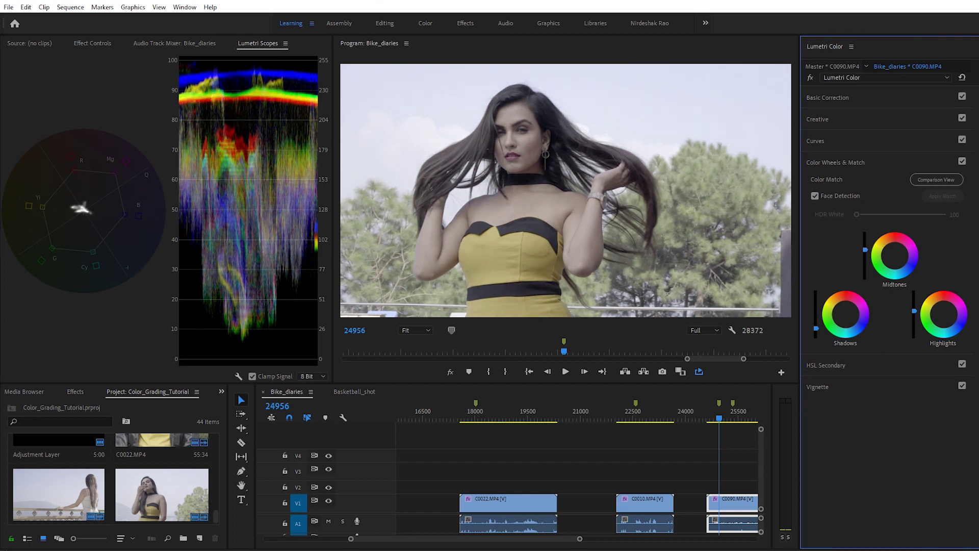
left_click_drag(865, 255, 865, 249)
- Set Saturation to 200 in Basic Correction and compare C0090.MP4 with its ungraded look
left_click(834, 94)
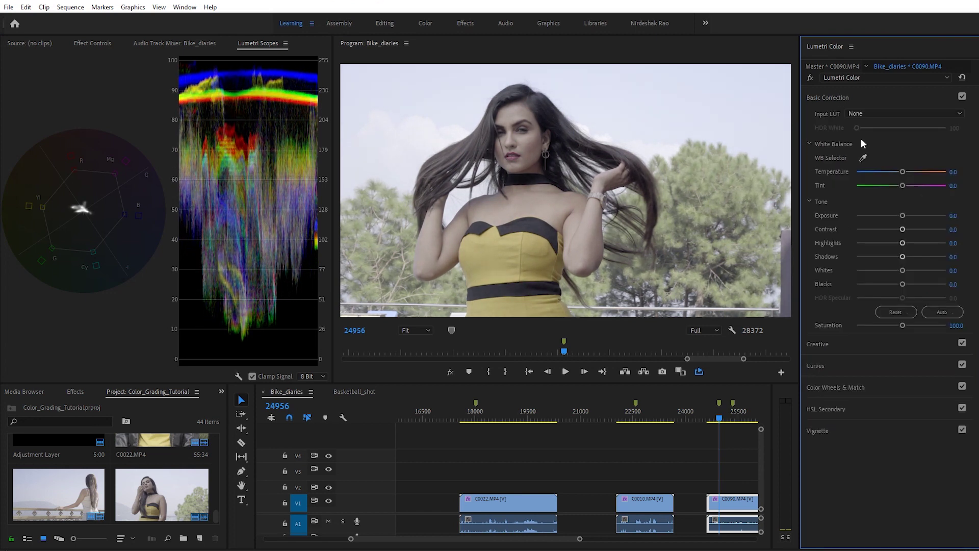
left_click_drag(904, 325, 954, 333)
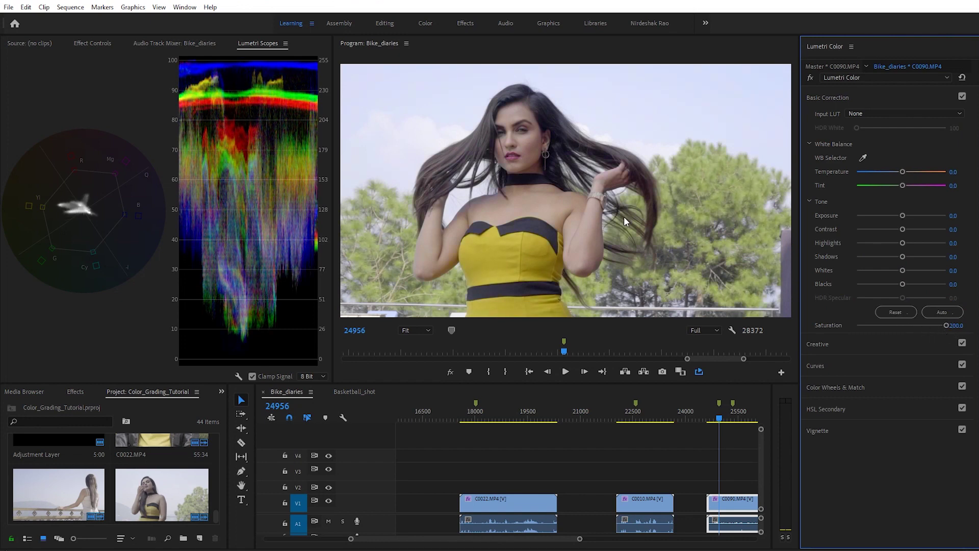
left_click(812, 77)
left_click(812, 77)
- Sample the sky behind the woman for the Hue vs Hue curve and raise its blue point slightly
left_click(838, 368)
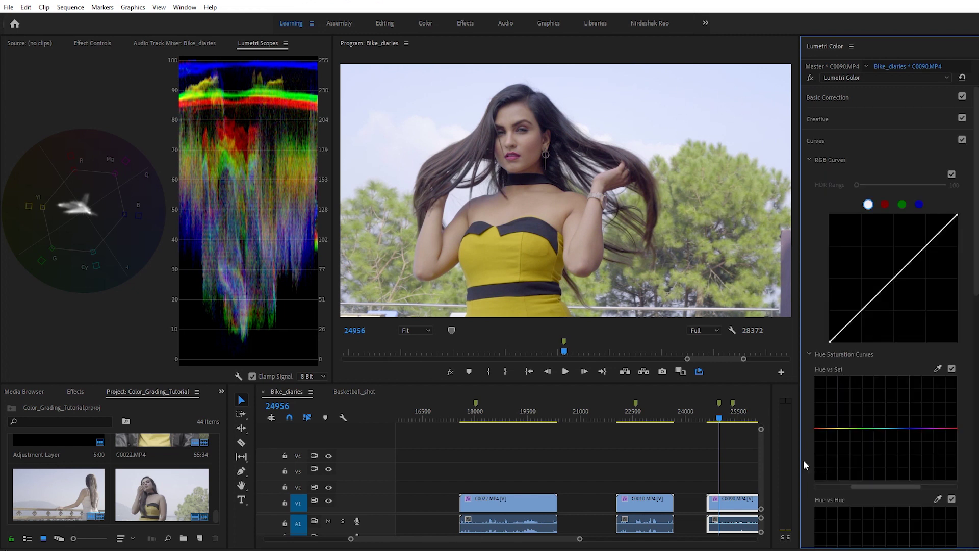
scroll(832, 449, "down", 2)
scroll(833, 451, "down", 1)
left_click(939, 393)
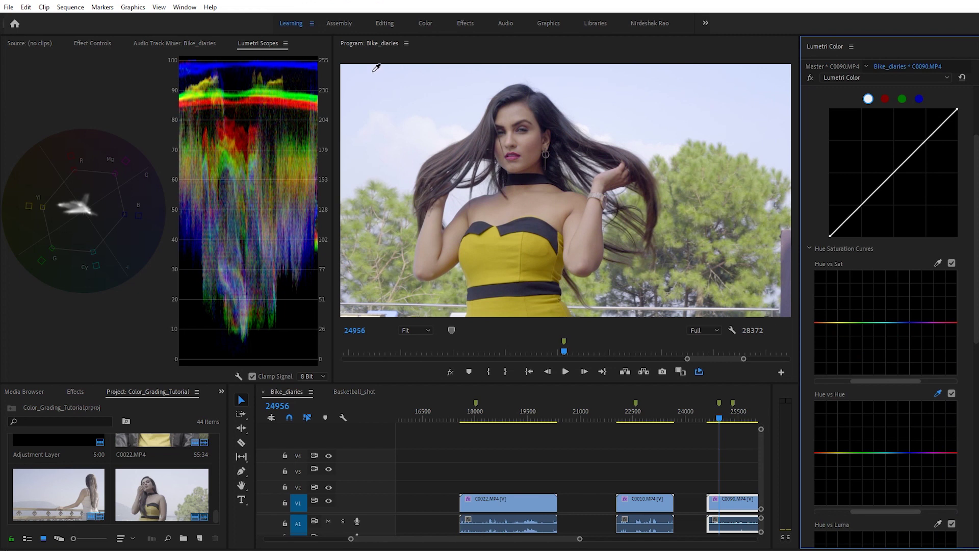
left_click(401, 100)
left_click_drag(908, 453, 909, 451)
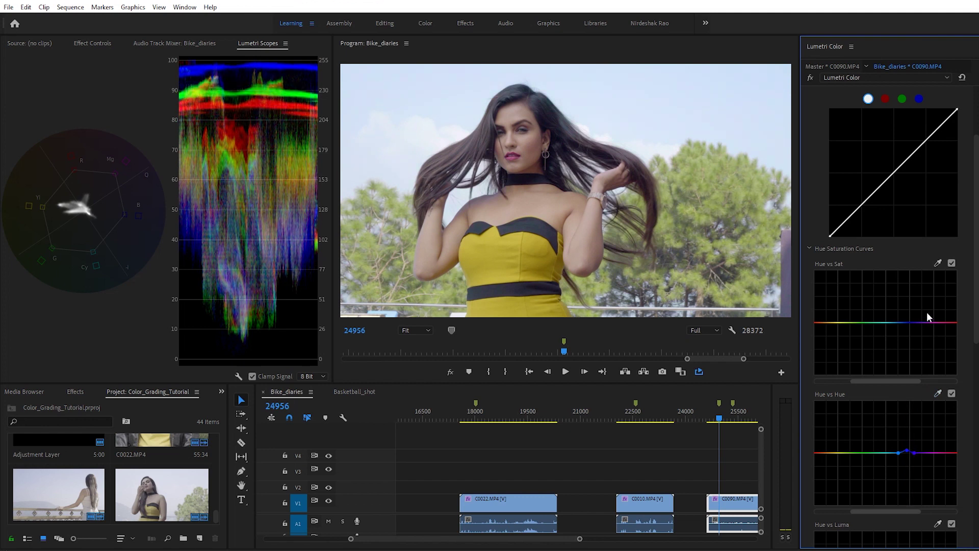
- Sample the sky for Hue vs Sat, raise its blue point to the maximum, and compare with the curve disabled
left_click(938, 263)
left_click(365, 73)
left_click_drag(906, 322, 907, 220)
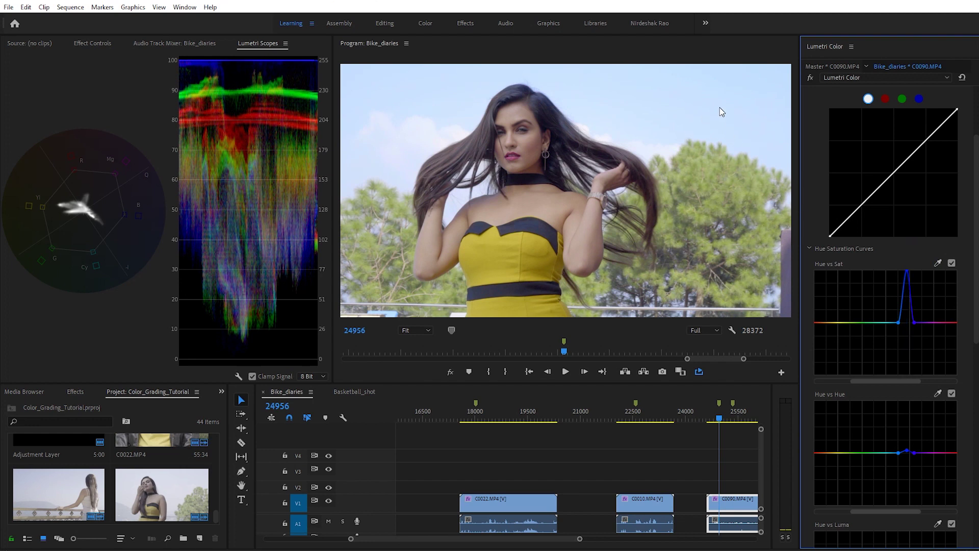
left_click(952, 263)
left_click(952, 264)
- In Basic Correction, set Highlights to -30.6, Shadows to -4.7, Whites to 2.4 and Blacks to -8.2
scroll(808, 461, "down", 3)
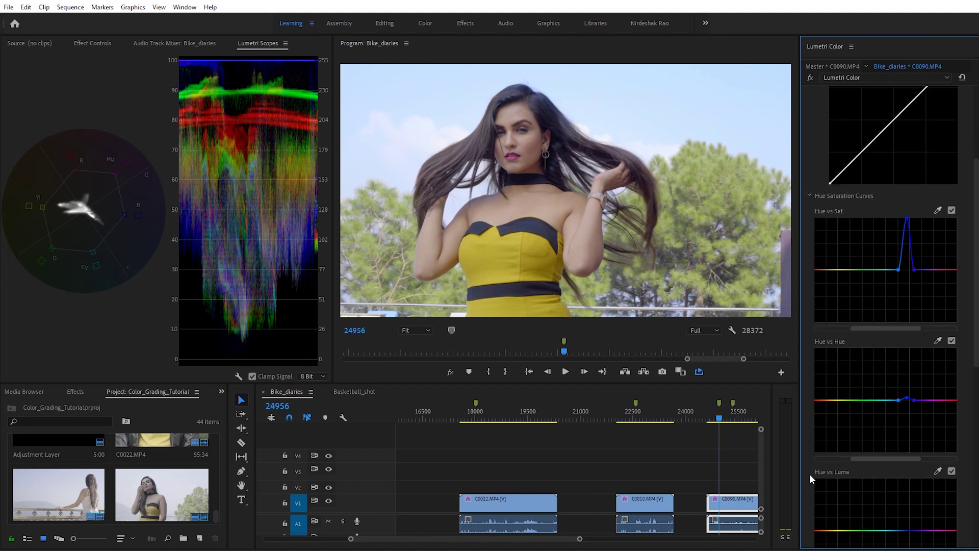
scroll(810, 476, "up", 4)
scroll(807, 475, "up", 3)
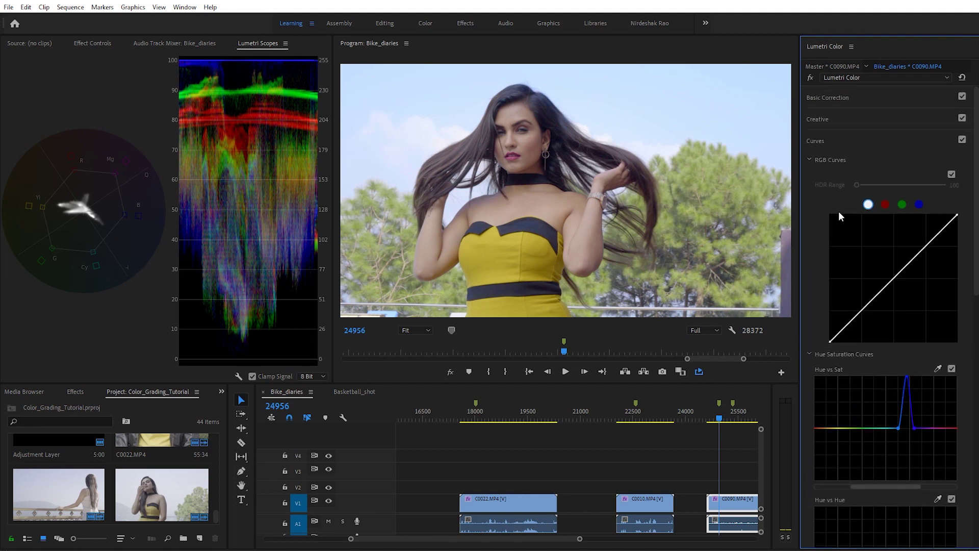
left_click(820, 99)
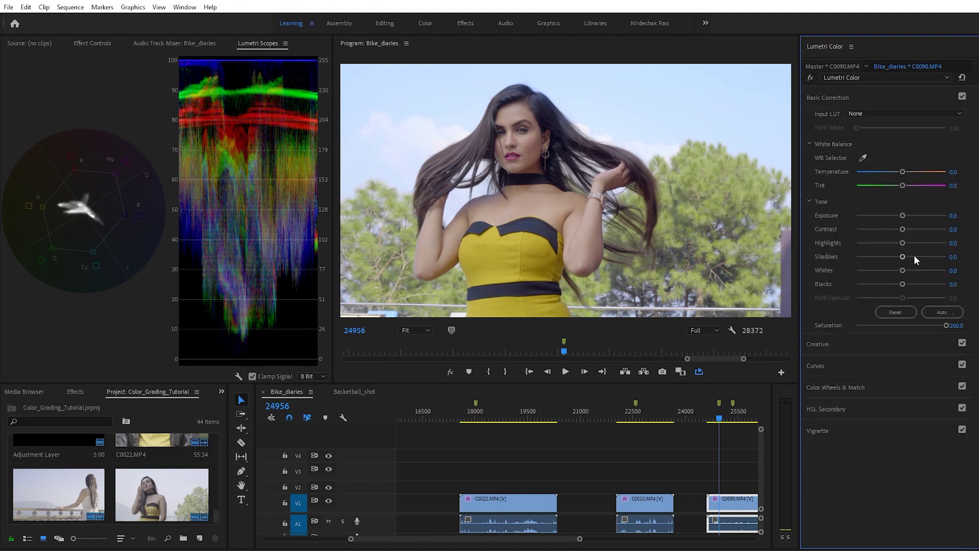
left_click_drag(901, 244, 886, 232)
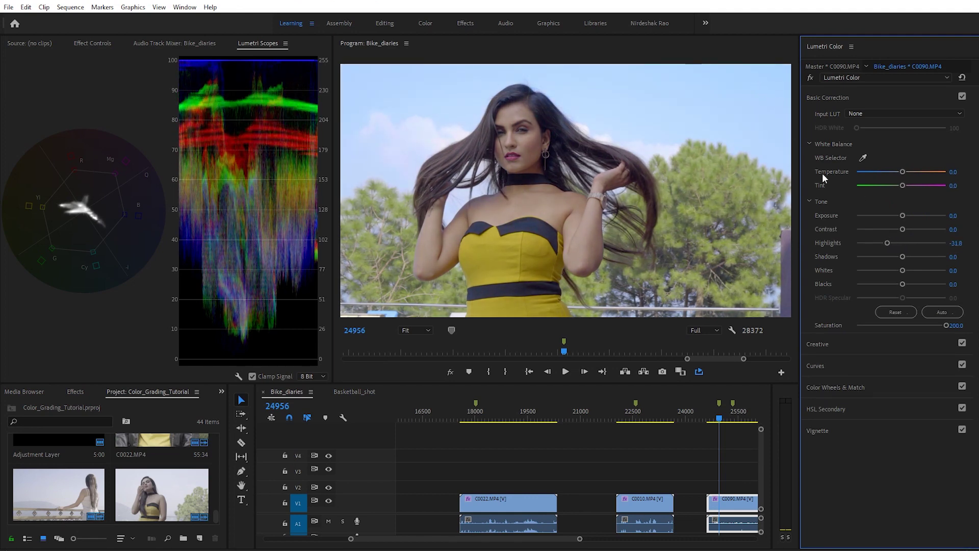
left_click_drag(888, 244, 899, 284)
double_click(897, 269)
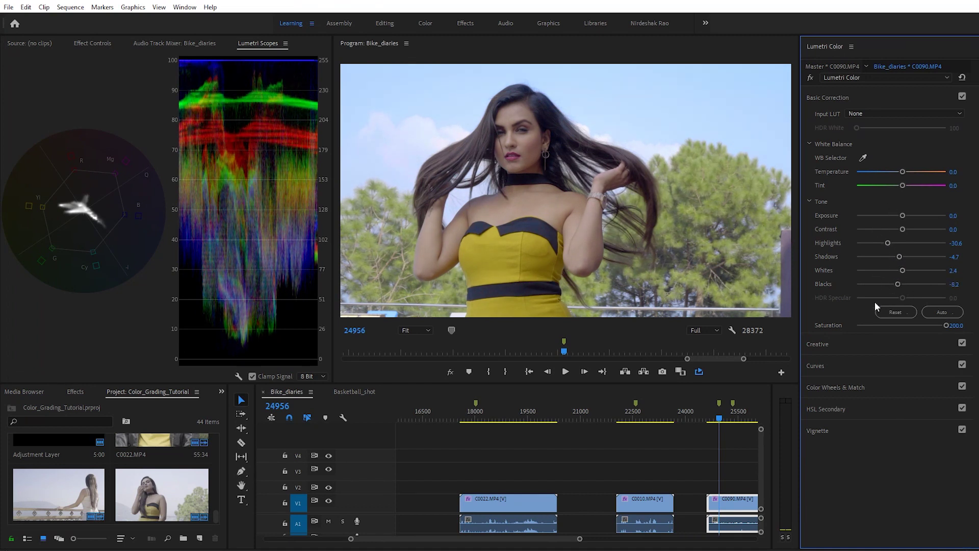
- Raise the Midtones and lower the Shadows luminance slightly in the Color Wheels, comparing the grade with Lumetri Color bypassed
left_click(849, 391)
left_click_drag(865, 250, 866, 247)
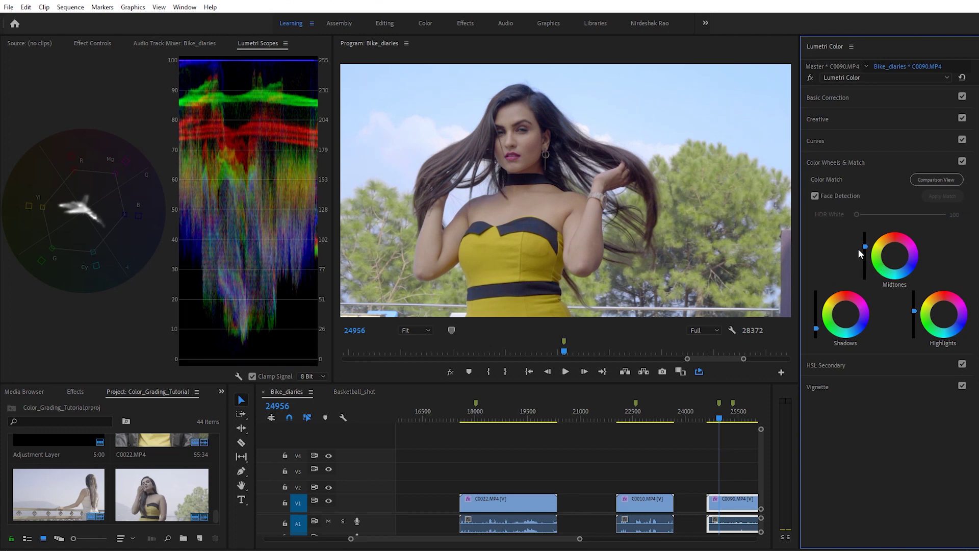
left_click(810, 78)
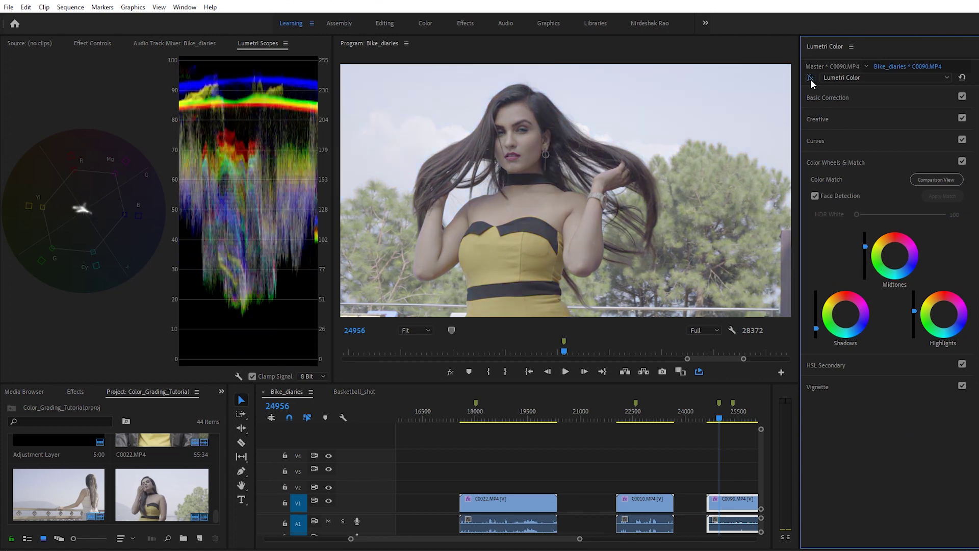
left_click(810, 78)
left_click(810, 78)
left_click(810, 78)
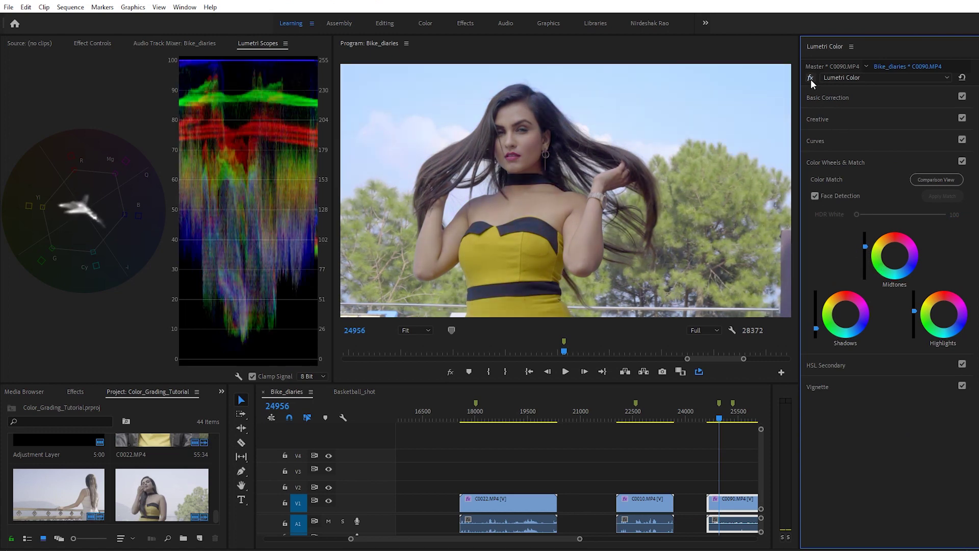
left_click_drag(816, 328, 816, 331)
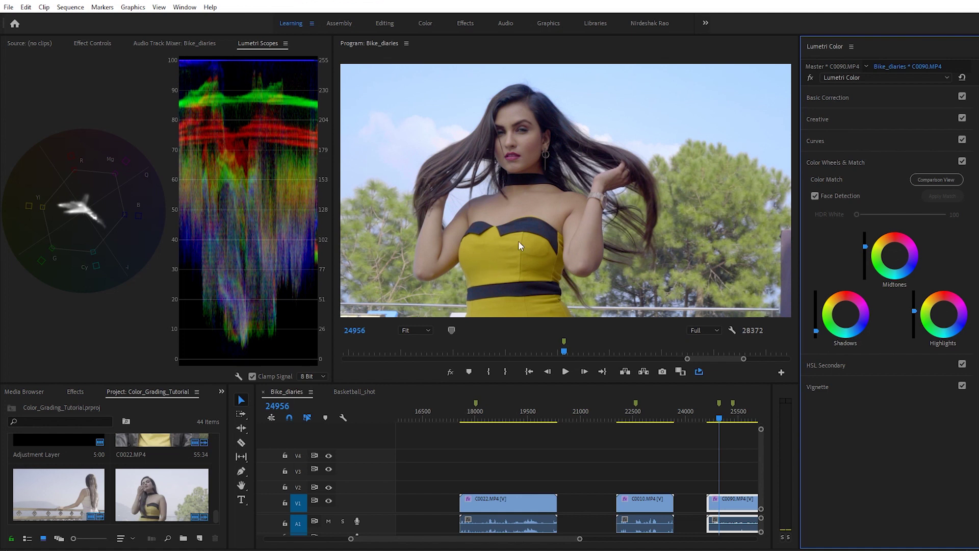
- Sample the yellow dress for Hue vs Hue and raise its yellow point about halfway to turn the dress pink
left_click(831, 139)
scroll(868, 467, "down", 3)
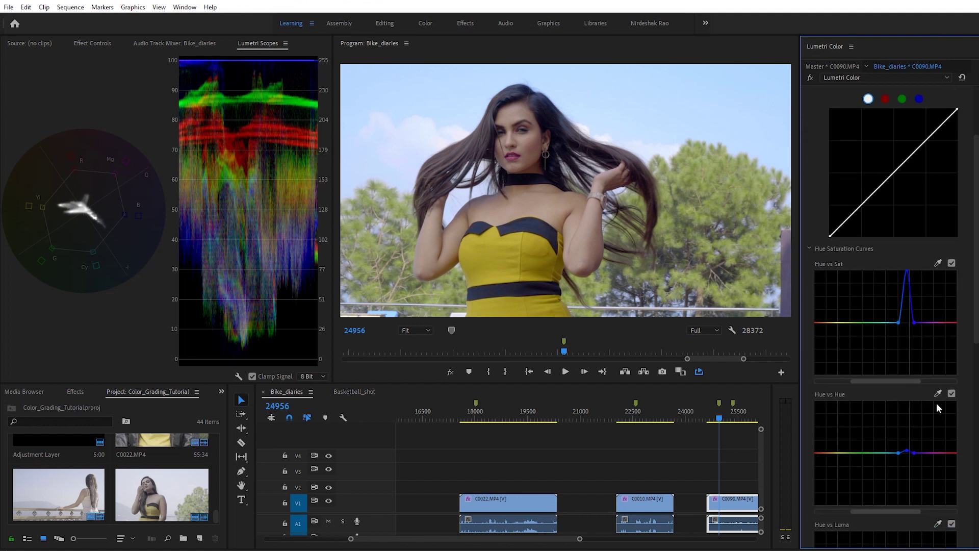
left_click(939, 395)
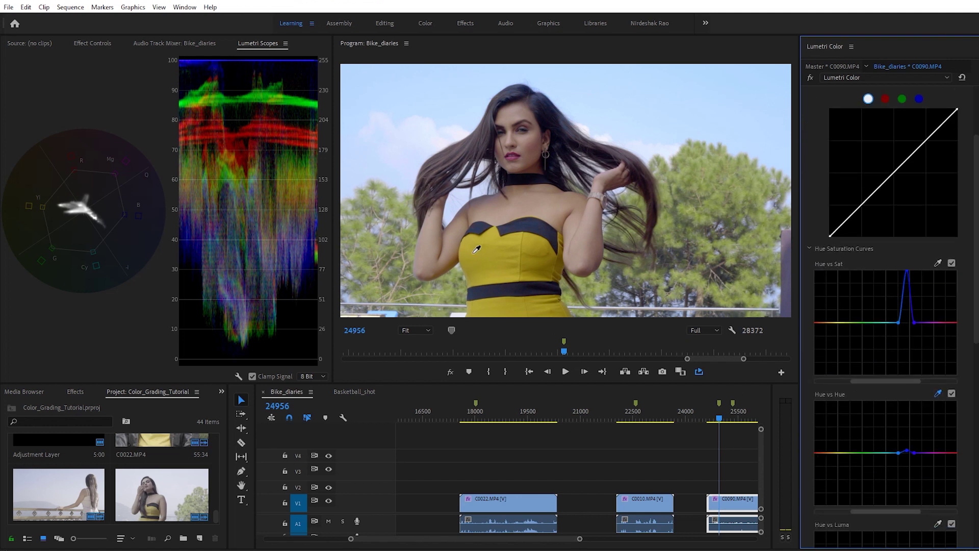
left_click(494, 237)
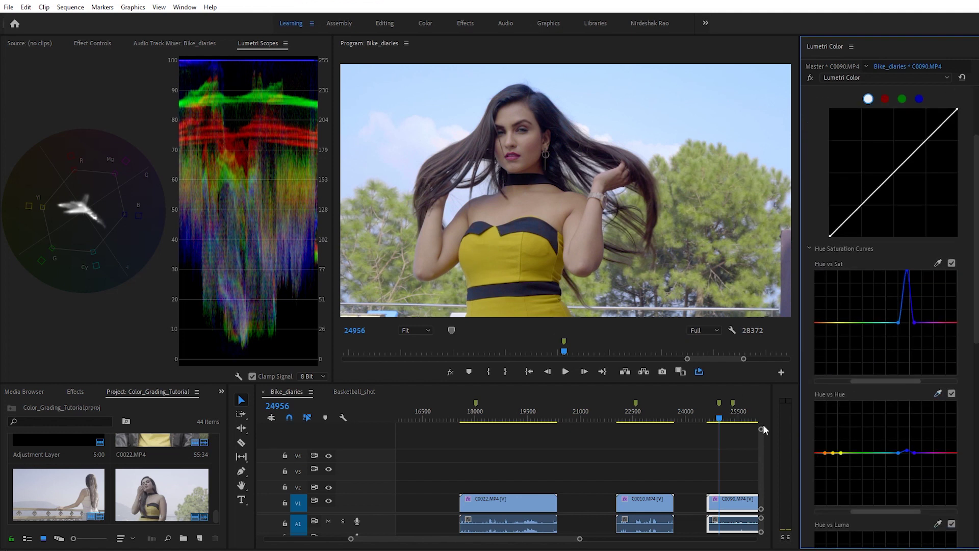
left_click(834, 454)
left_click_drag(836, 456, 838, 432)
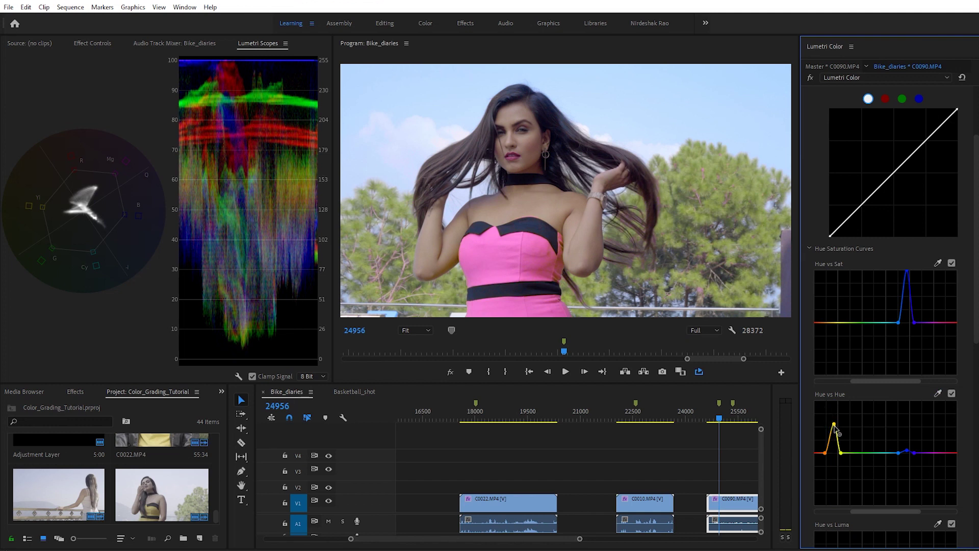
- Sample the dress for Hue vs Sat and raise its yellow point slightly
left_click(938, 263)
left_click(479, 238)
mouse_move(837, 325)
left_mouse_down()
mouse_move(829, 374)
mouse_move(834, 316)
mouse_move(839, 329)
left_mouse_up()
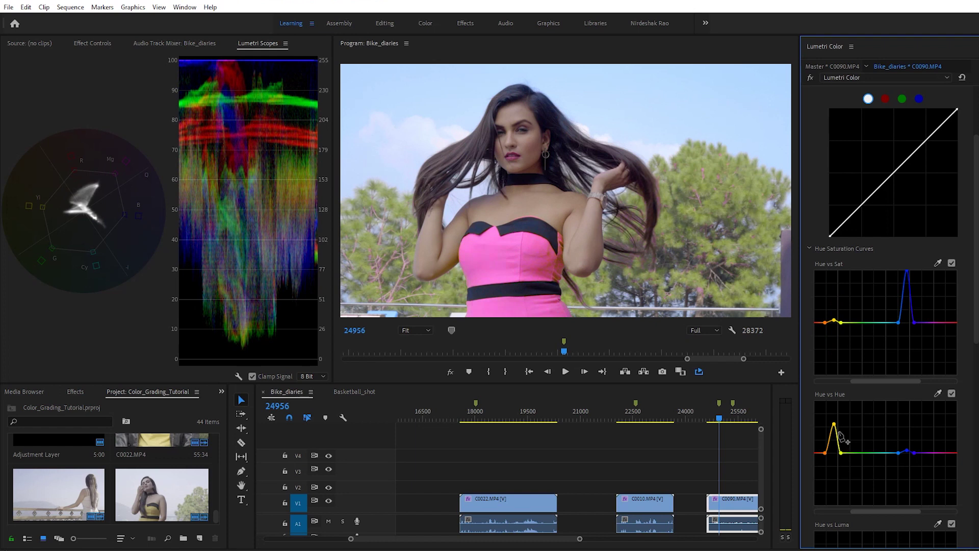
- Lower the yellow point in Hue vs Hue to just above the baseline, restoring the yellow dress, and compare with the curve disabled
left_click_drag(836, 430, 841, 457)
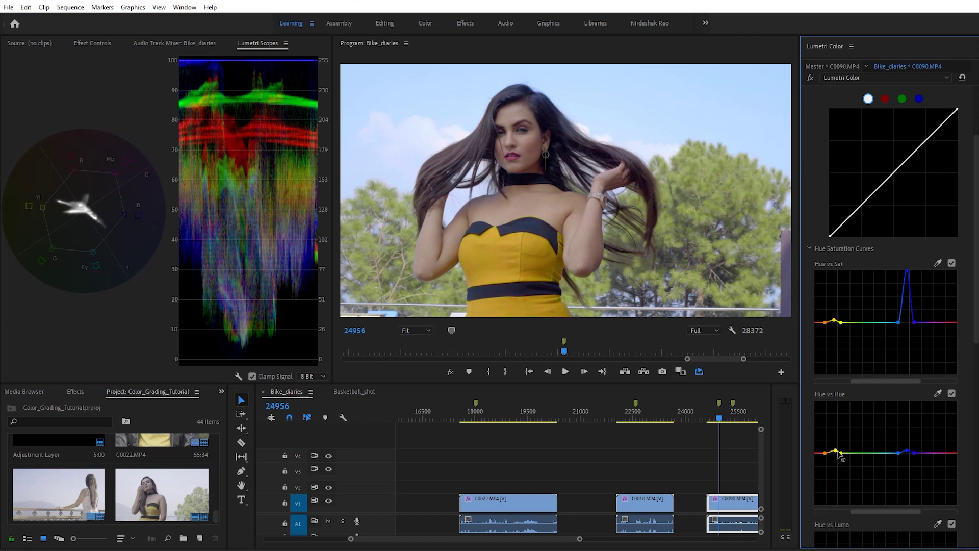
left_click(952, 394)
left_click(951, 393)
left_click(951, 393)
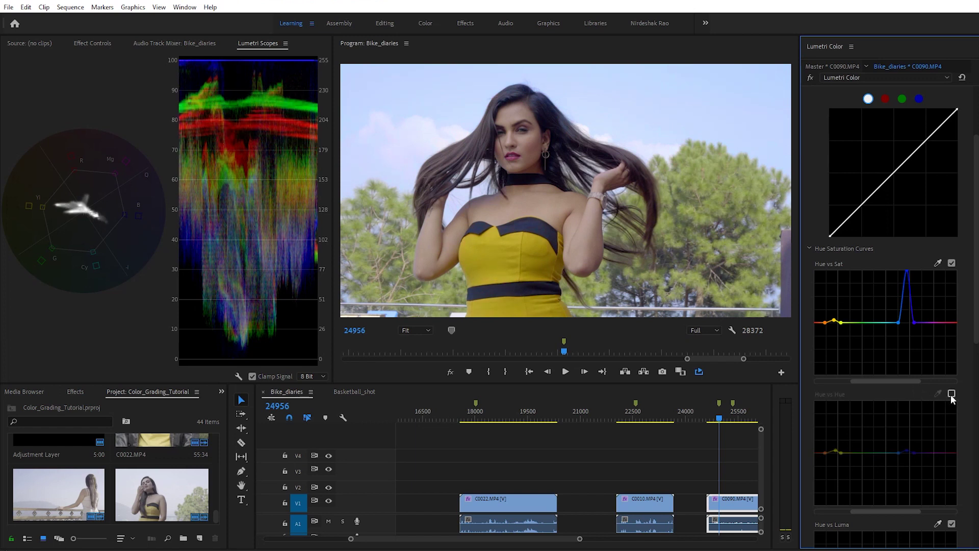
left_click(952, 393)
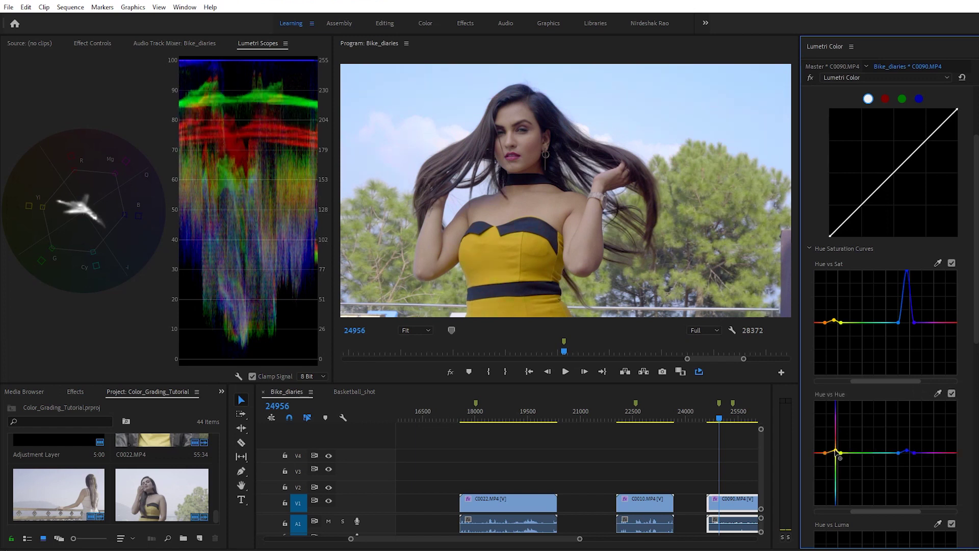
- Raise the yellow point in Hue vs Sat slightly, comparing with that curve disabled and with the whole Lumetri effect bypassed
left_click_drag(834, 321, 838, 323)
left_click(951, 264)
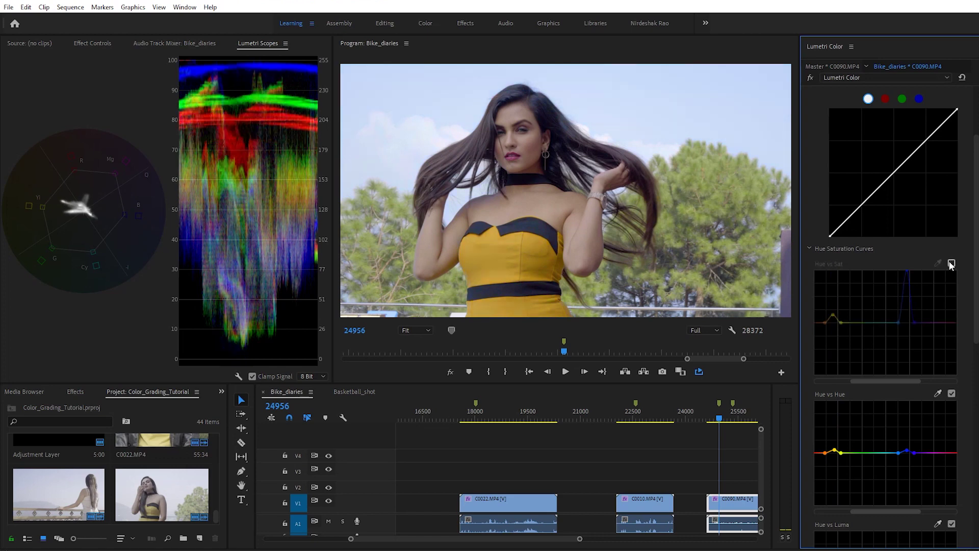
left_click(951, 263)
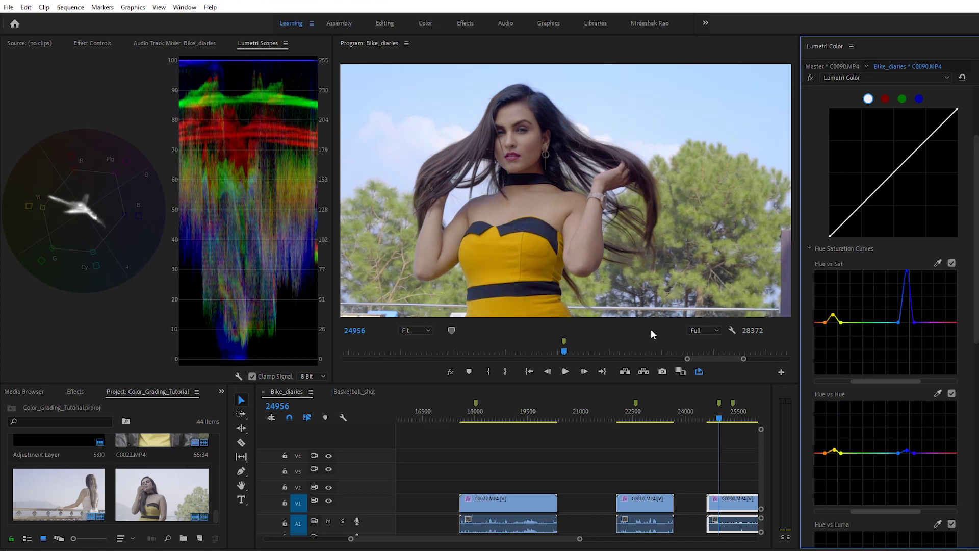
left_click(811, 78)
left_click(810, 78)
- Show only the vectorscope and isolate a small patch of chest skin with an elliptical opacity mask to check its tone
right_click(224, 136)
left_click(289, 194)
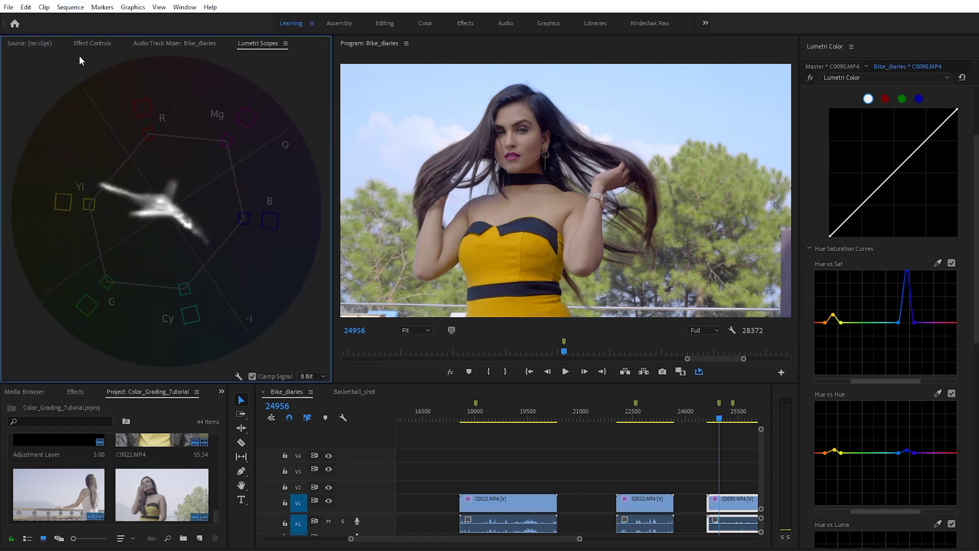
left_click(86, 44)
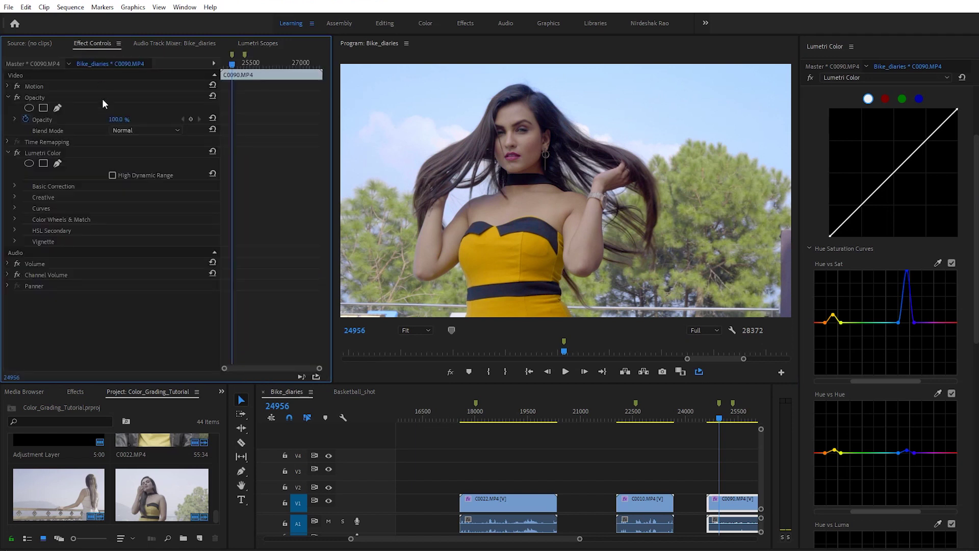
left_click(28, 108)
left_click(567, 225)
left_click_drag(566, 249, 565, 192)
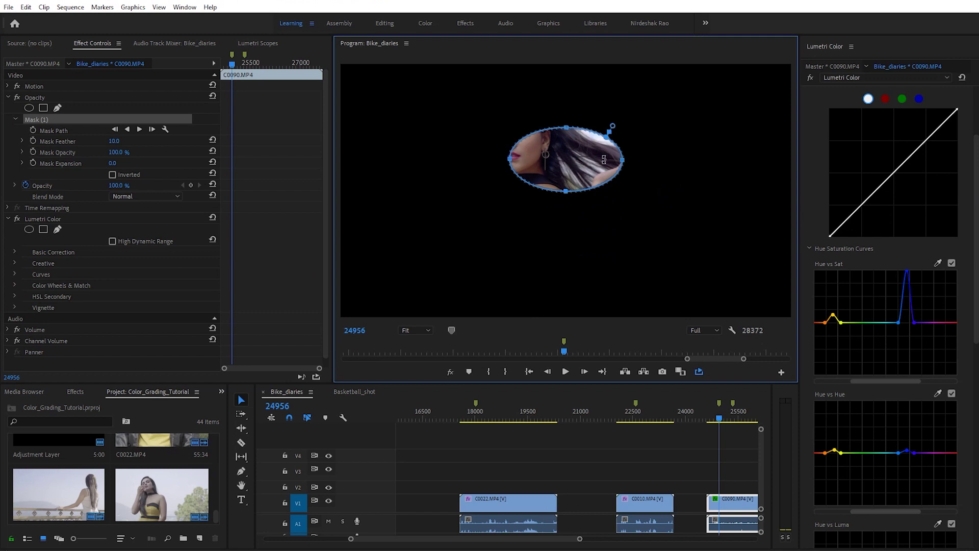
left_click_drag(511, 160, 544, 188)
left_click_drag(551, 228, 538, 205)
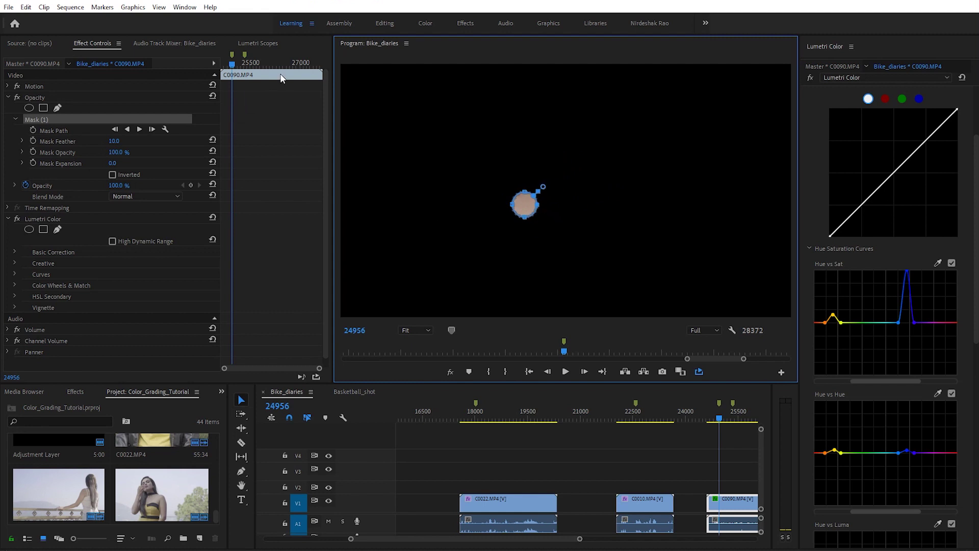
left_click(259, 43)
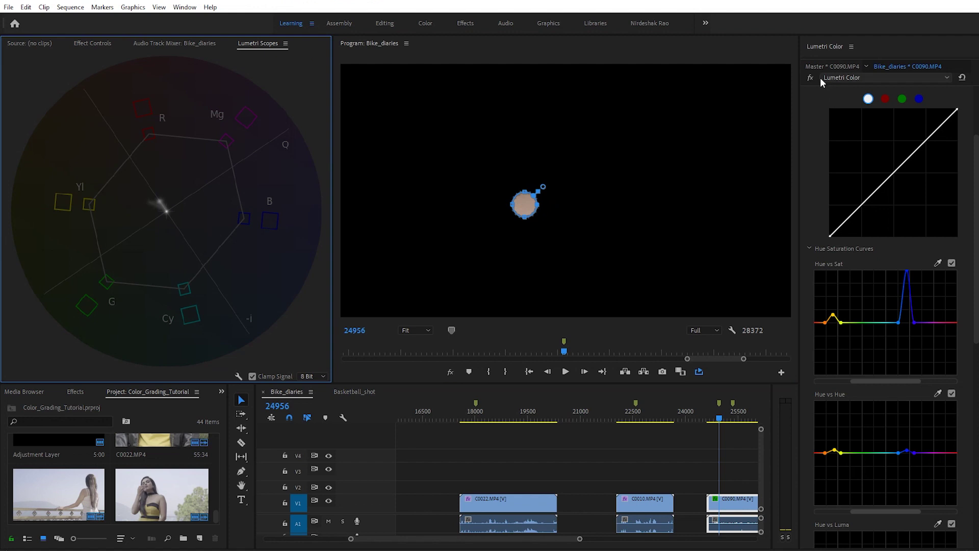
- Try pushing the Basic Correction Tint to 63.5 to test how the masked skin moves on the vectorscope
scroll(815, 107, "up", 3)
left_click(825, 97)
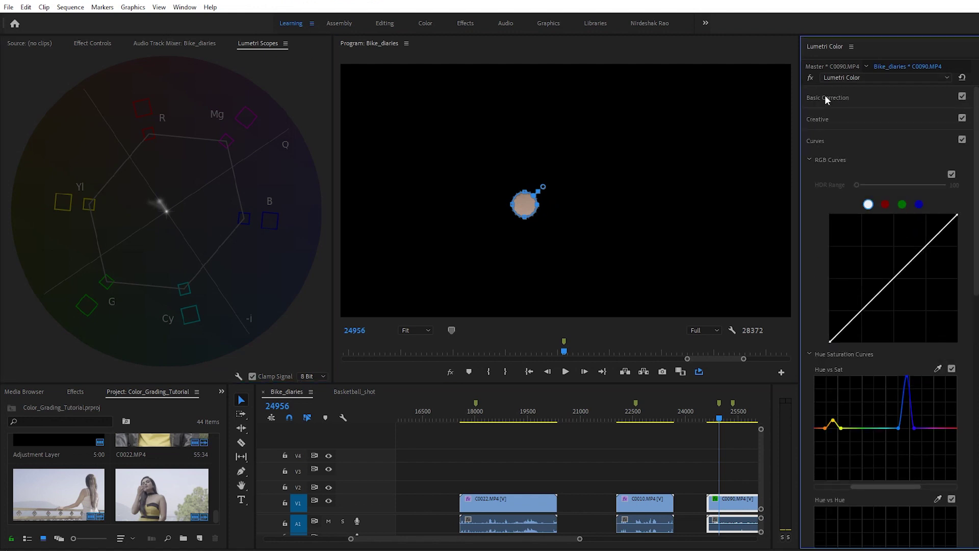
mouse_move(902, 186)
left_mouse_down()
mouse_move(891, 185)
mouse_move(901, 187)
left_mouse_up()
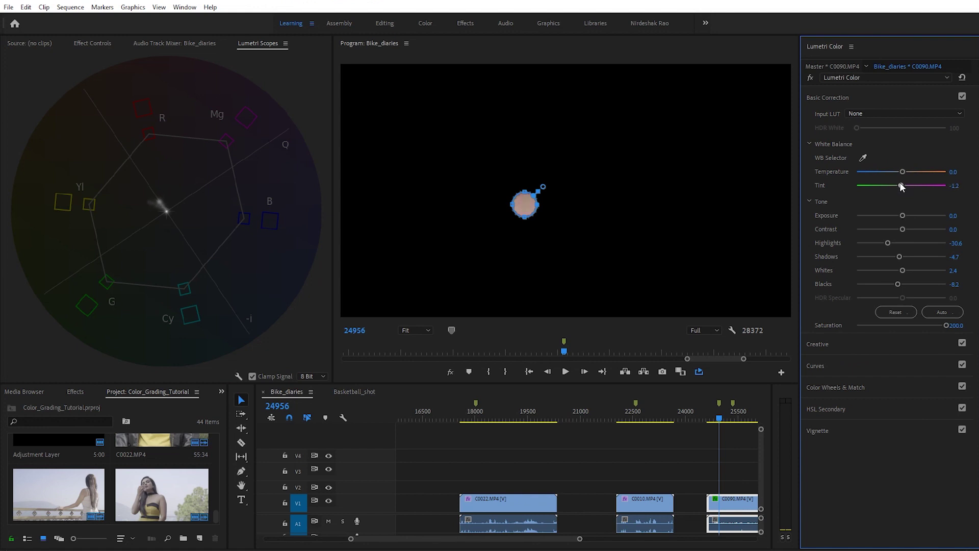
left_click_drag(901, 183, 929, 180)
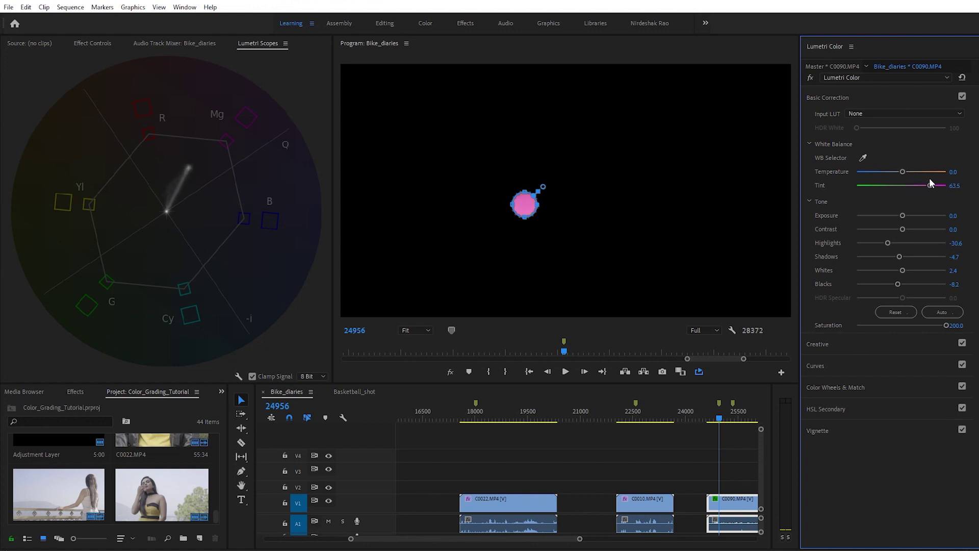
- Undo the tint change, delete the elliptical opacity mask from the clip and return to the vectorscope
left_click(89, 45)
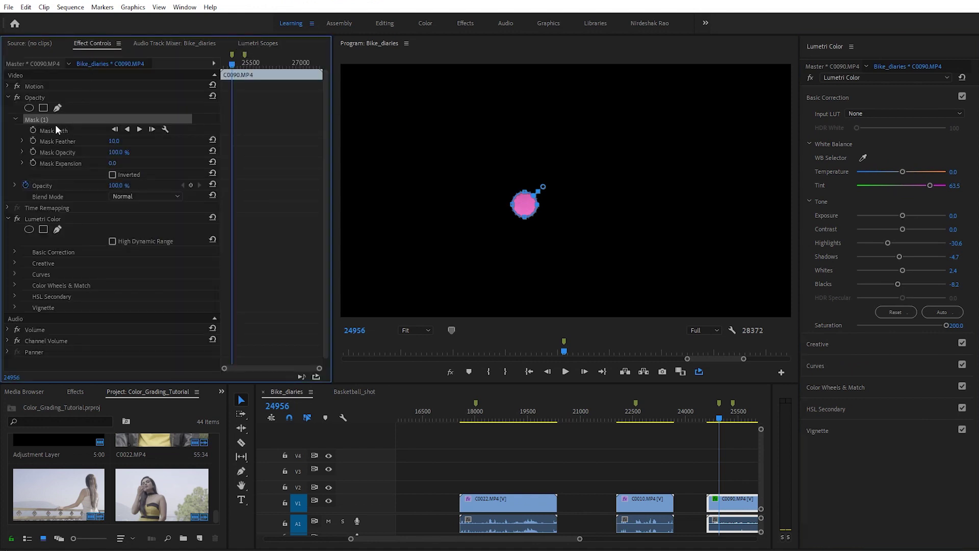
key("Delete")
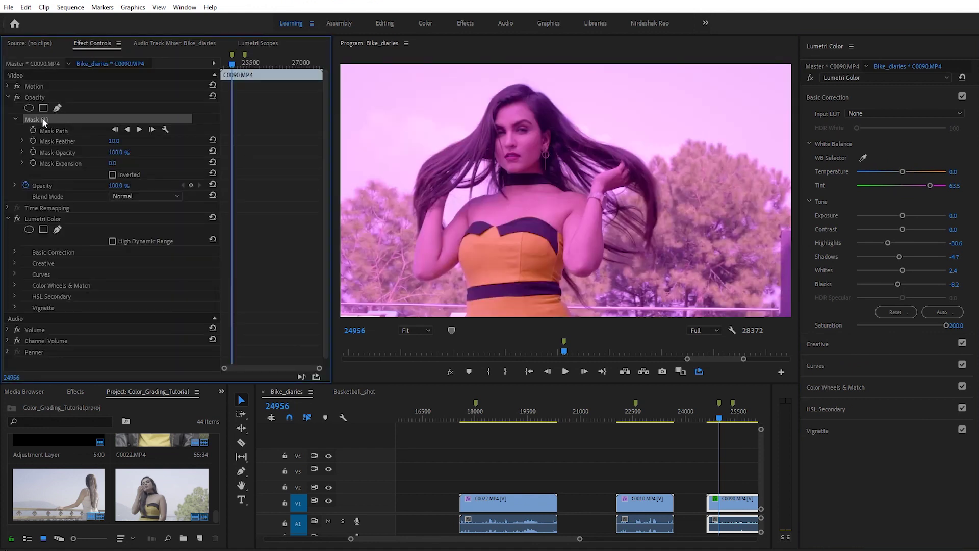
key("ctrl+z")
key("ctrl+z")
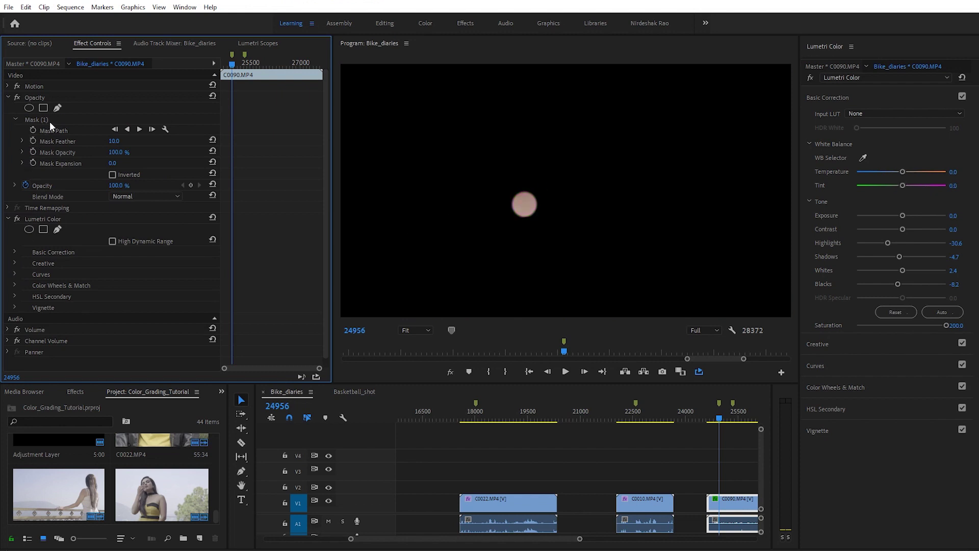
left_click(50, 121)
key("Delete")
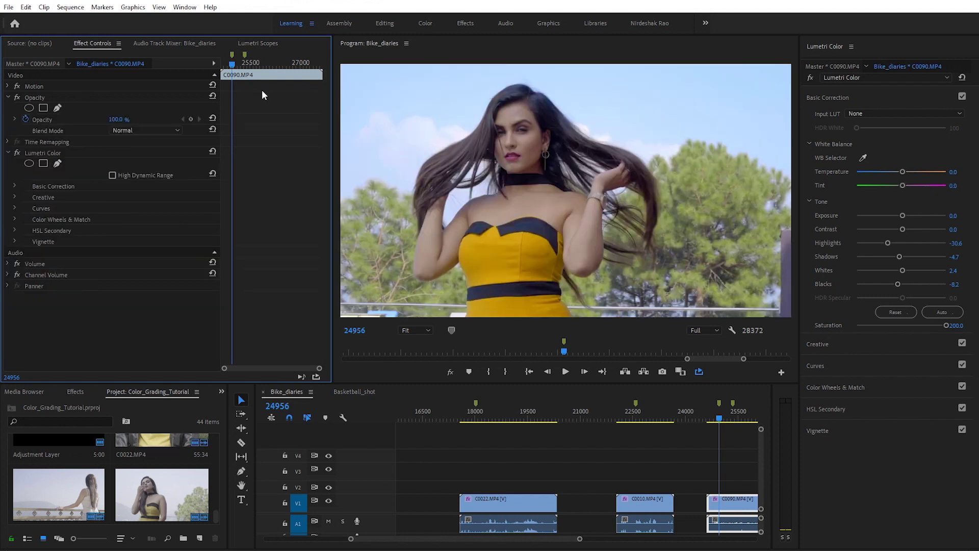
left_click(258, 44)
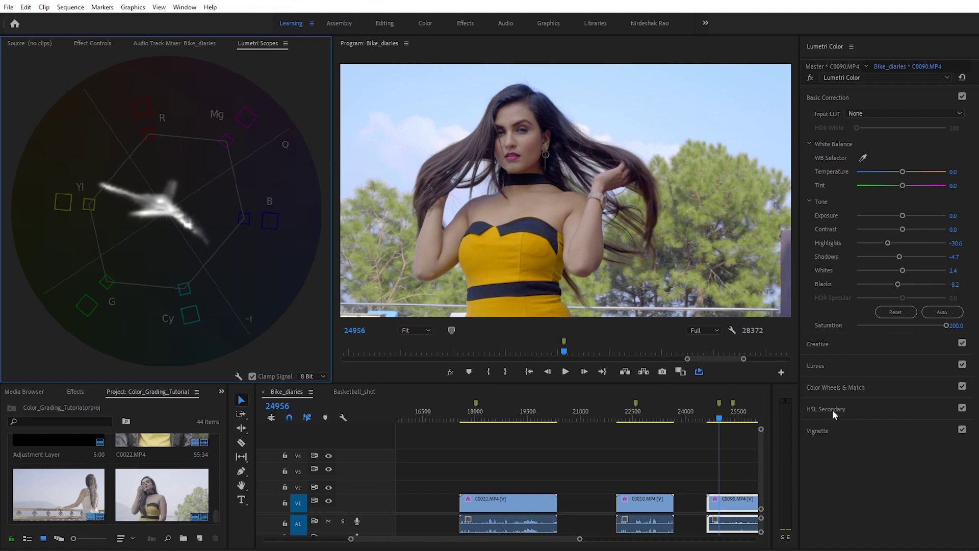
- In HSL Secondary, key the skin by sampling the chest and preview the selection in Color/Gray
left_click(849, 412)
scroll(883, 377, "down", 5)
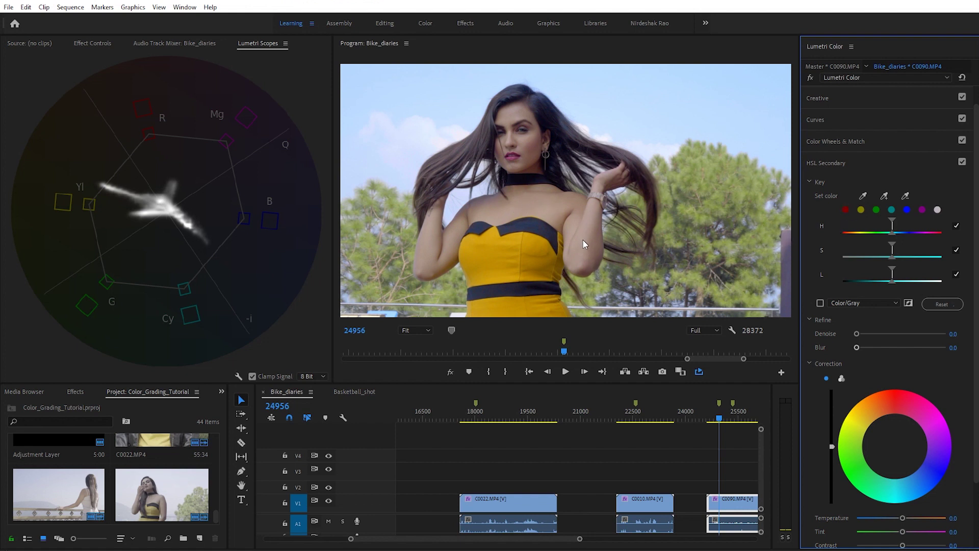
left_click(863, 197)
left_click(530, 198)
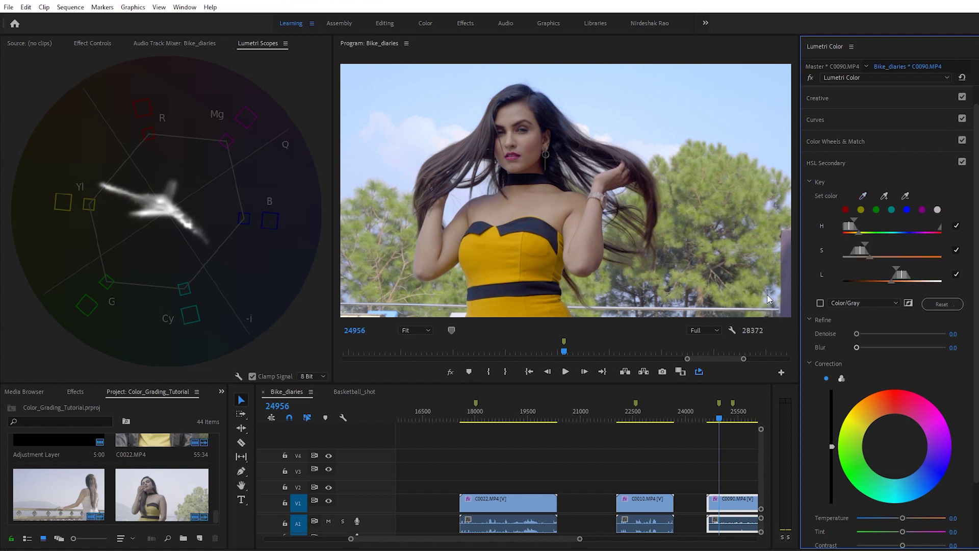
left_click(820, 304)
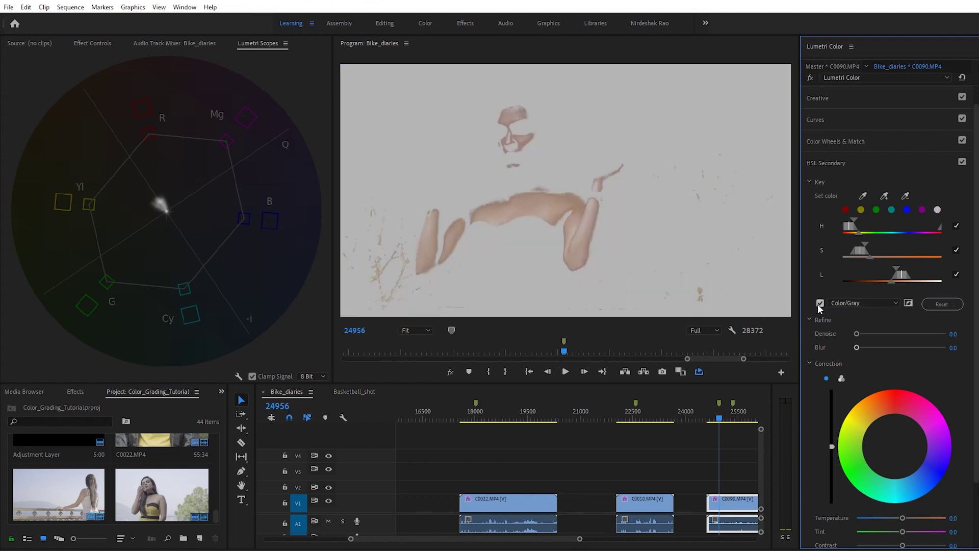
- Preview the skin key in Color/Black and White/Black, returning the display to Color/Gray
left_click(896, 302)
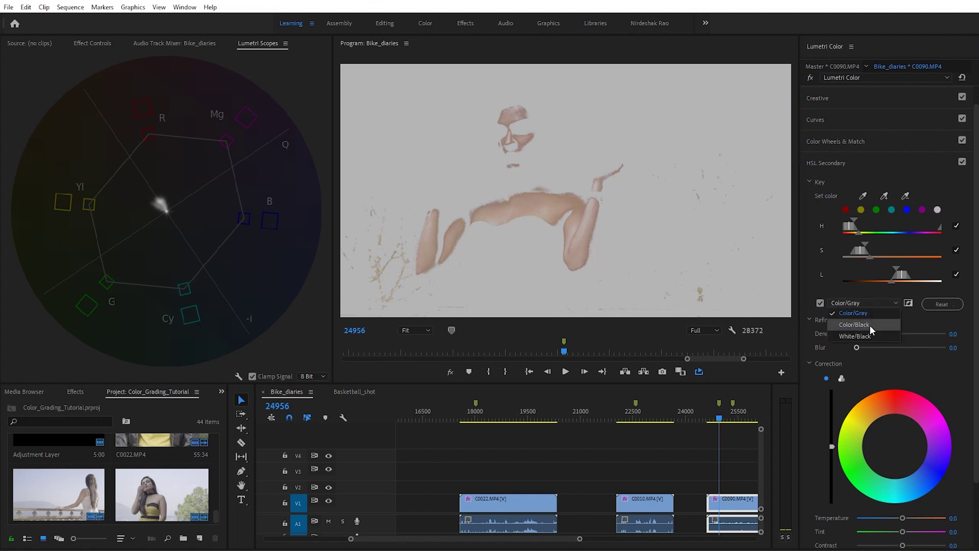
left_click(871, 326)
left_click(884, 300)
left_click(864, 335)
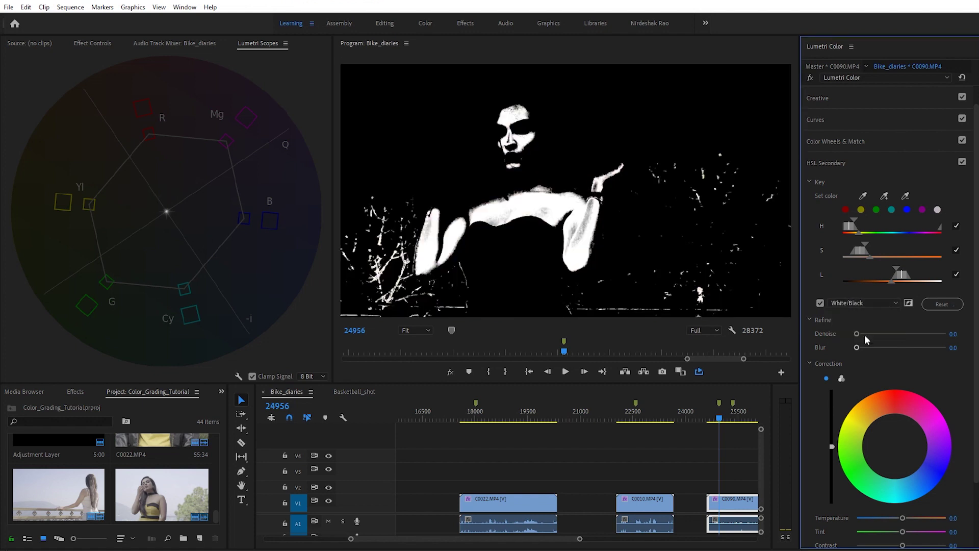
left_click(876, 304)
left_click(862, 310)
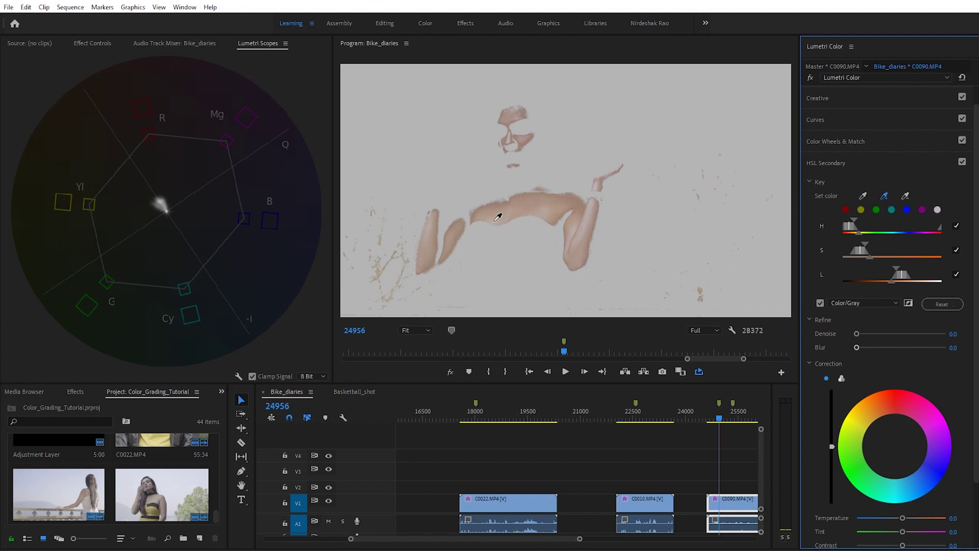
- Try adding the forehead and tree foliage to the HSL key and removing the foliage from it, restoring the original skin key
left_click(885, 196)
left_click(515, 110)
left_click(886, 199)
left_click(727, 135)
left_click(905, 196)
left_click(714, 152)
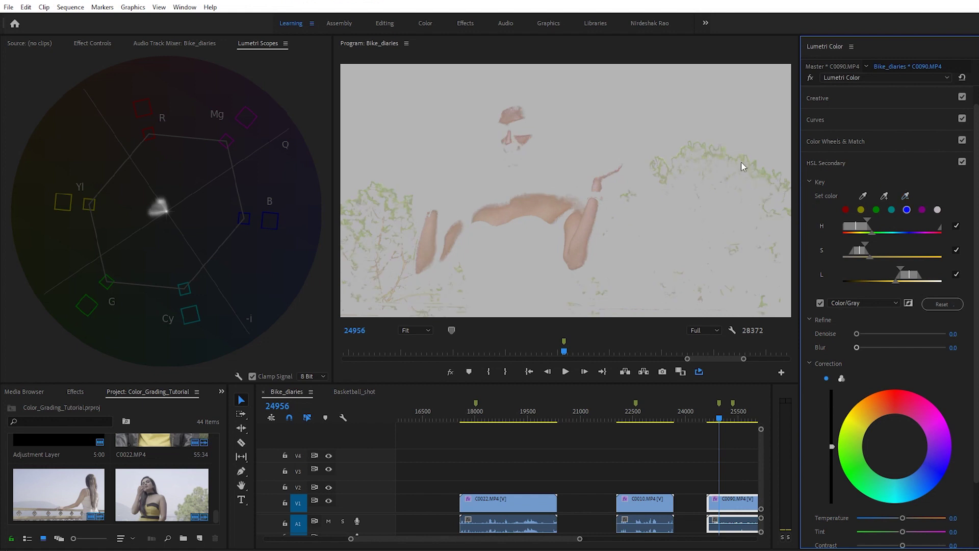
left_click(750, 179)
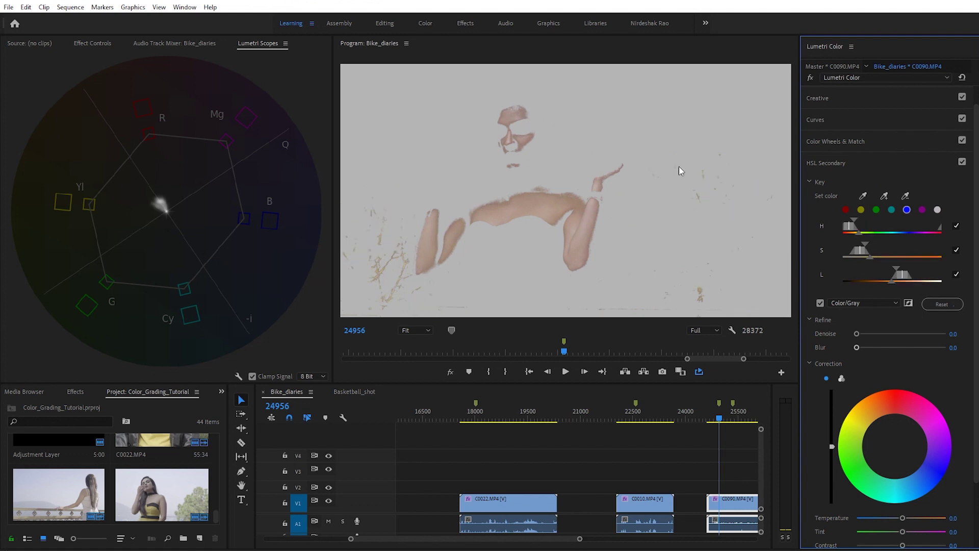
- Refine the skin key with Denoise at 5.3, testing Blur and returning it to 0.0
left_click(821, 303)
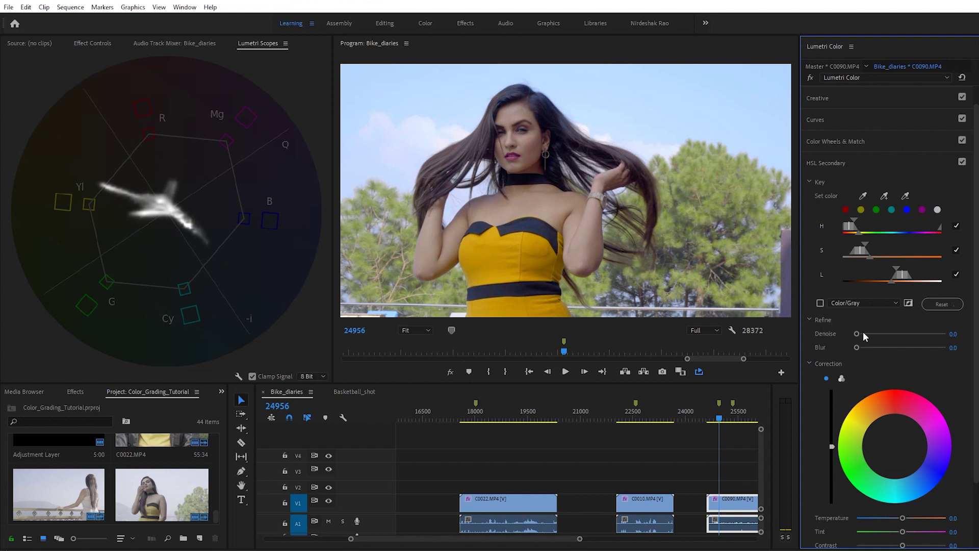
left_click_drag(857, 333, 941, 333)
left_click_drag(858, 332, 930, 332)
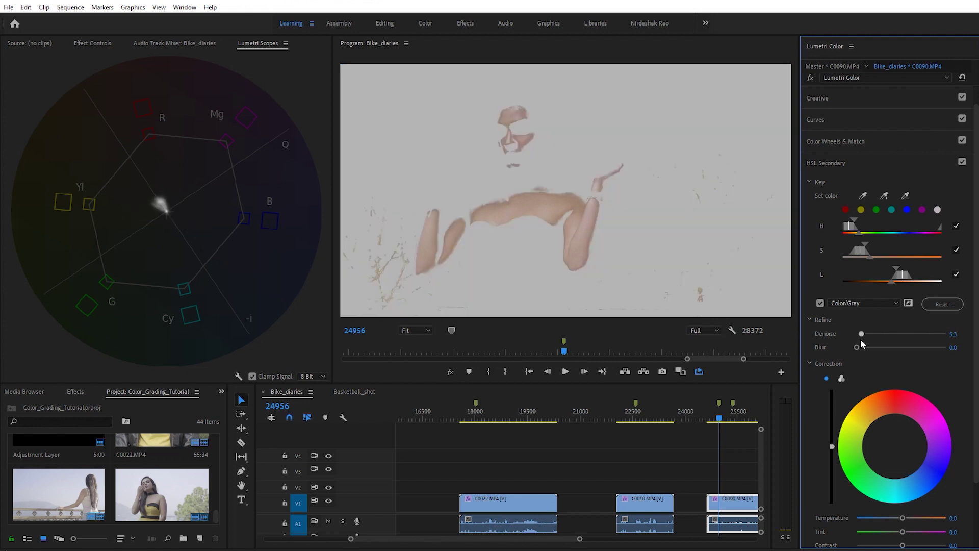
mouse_move(861, 338)
left_mouse_down()
mouse_move(859, 348)
mouse_move(879, 348)
mouse_move(847, 351)
mouse_move(877, 344)
left_mouse_up()
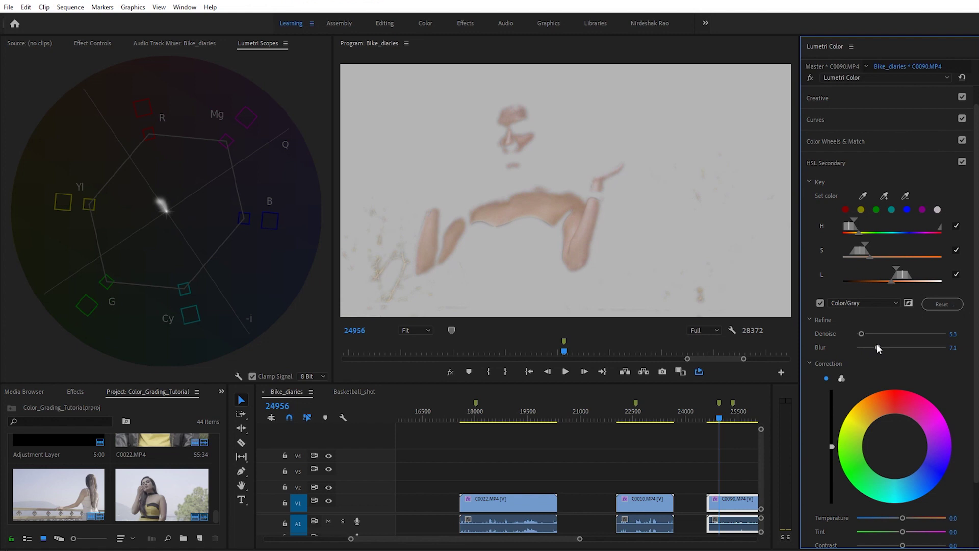
left_click_drag(877, 345, 794, 352)
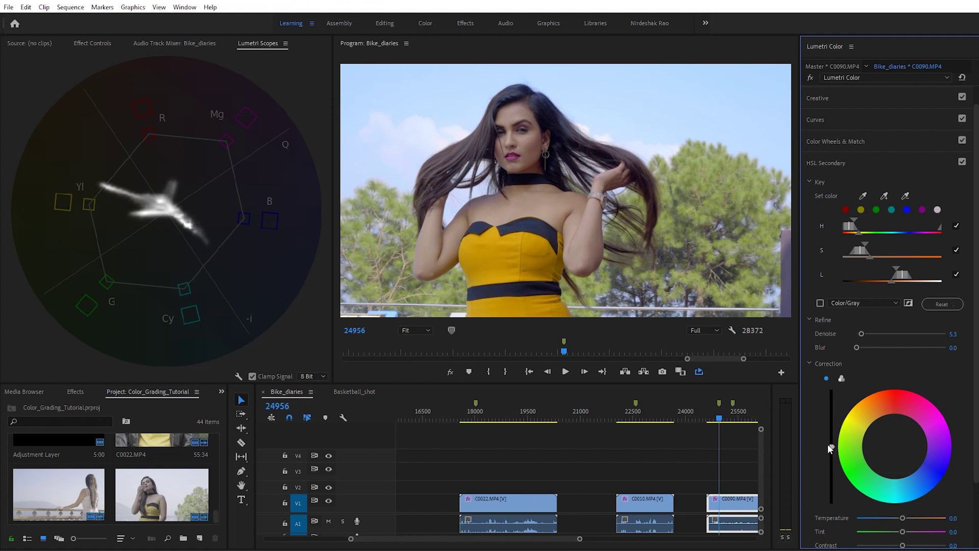
- Try the HSL Secondary luminance slider and a color wheel shift on the keyed skin, resetting both
left_click_drag(833, 446, 832, 390)
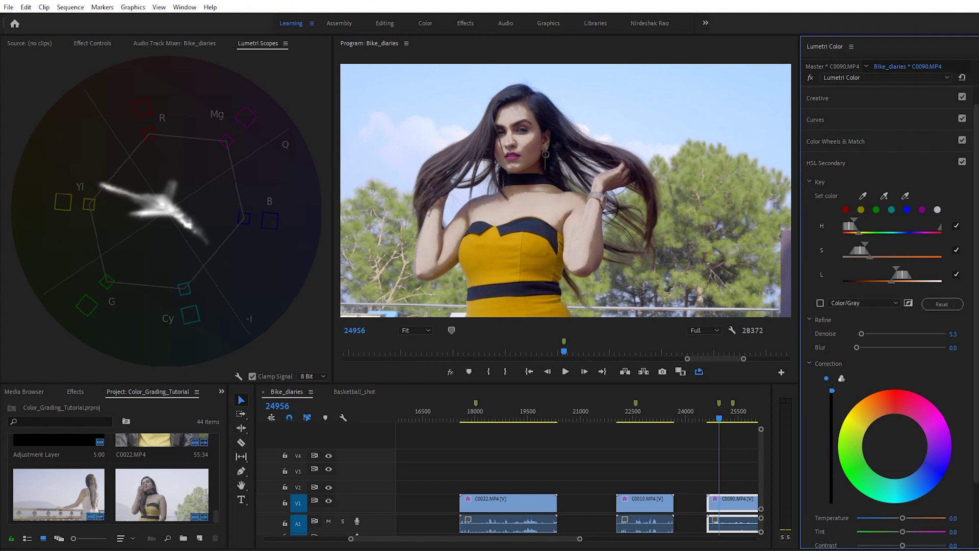
left_click_drag(833, 390, 833, 447)
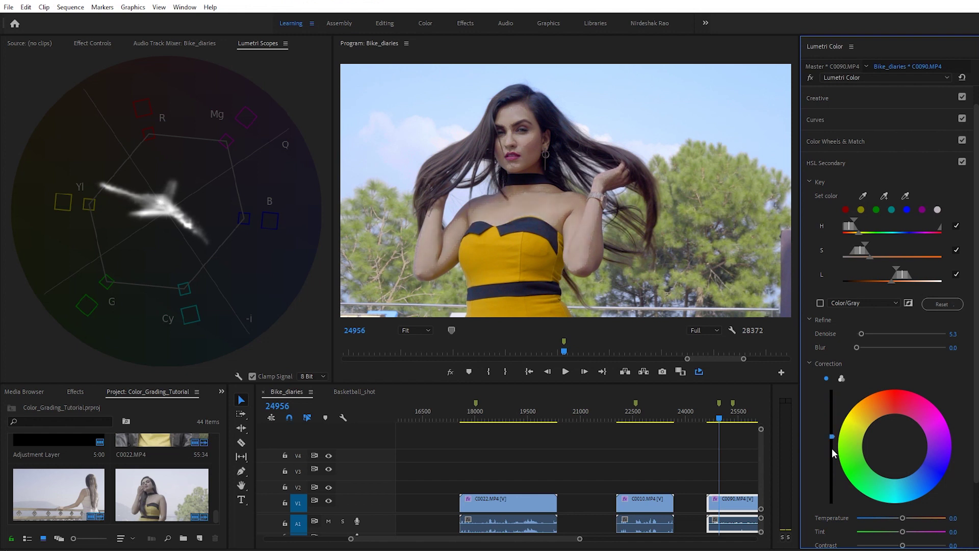
mouse_move(895, 448)
left_mouse_down()
mouse_move(894, 410)
mouse_move(923, 481)
left_mouse_up()
double_click(890, 443)
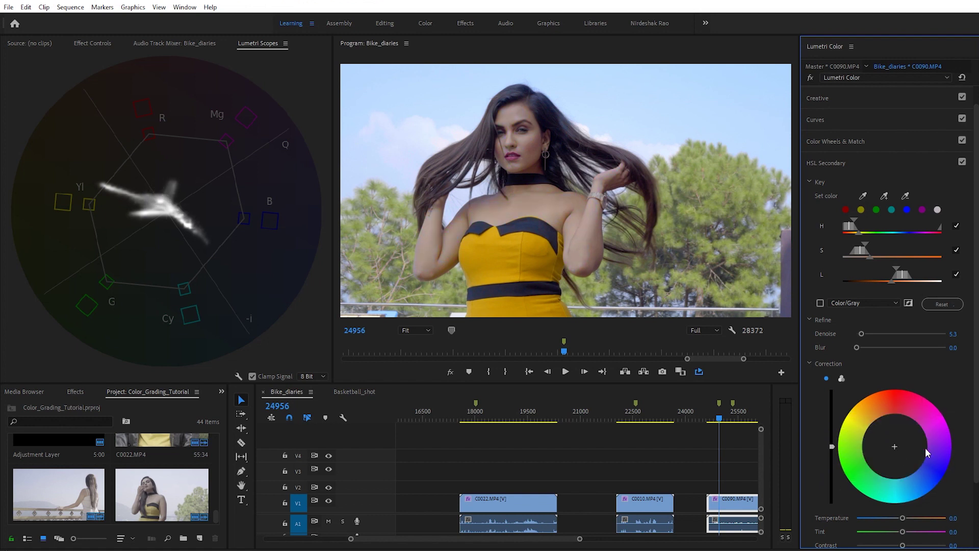
- Try shifting Temperature and Tint in the HSL Secondary correction, resetting both to 0.0
scroll(926, 448, "down", 1)
scroll(913, 384, "down", 1)
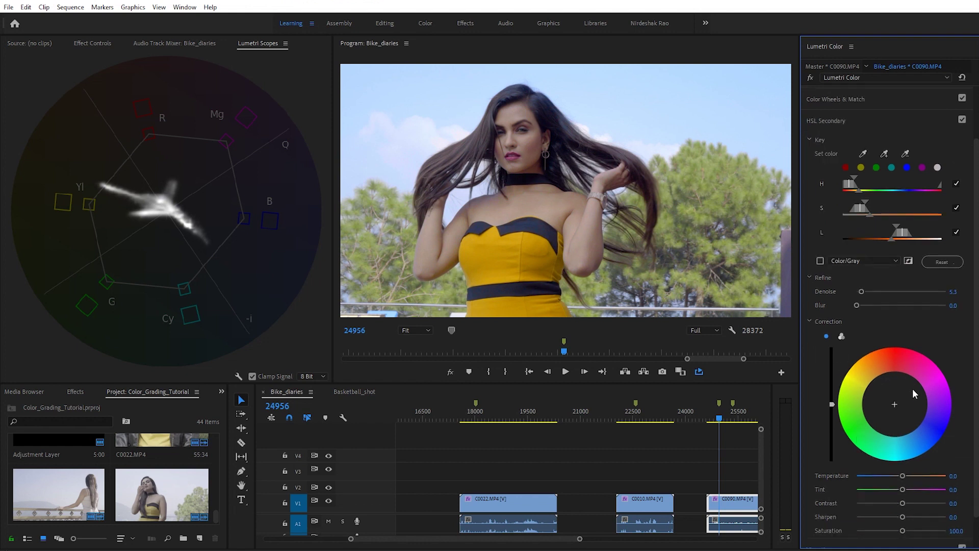
scroll(823, 397, "down", 1)
left_click_drag(902, 458, 944, 470)
double_click(878, 458)
double_click(944, 468)
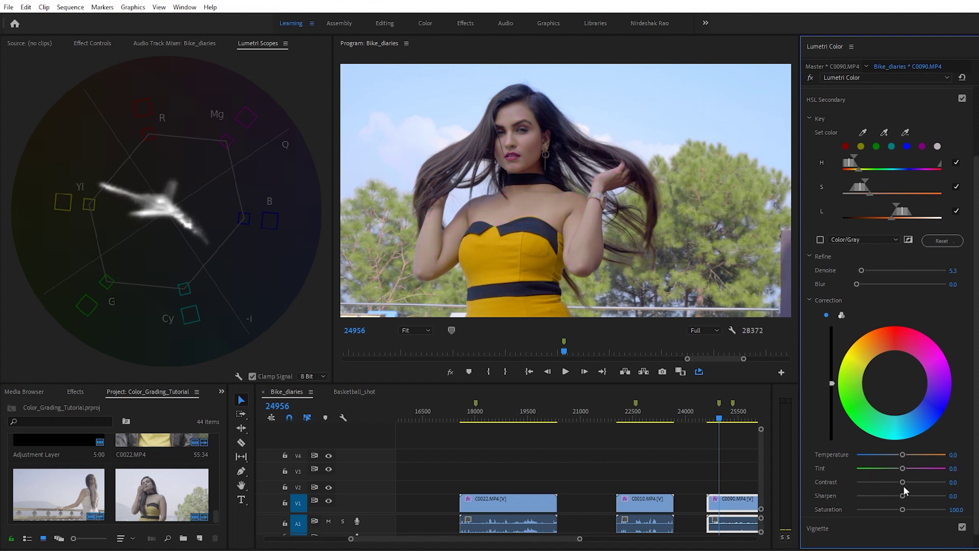
- Try extreme Contrast values in the HSL Secondary correction, first at the minimum and finally at 100.0
scroll(840, 487, "down", 1)
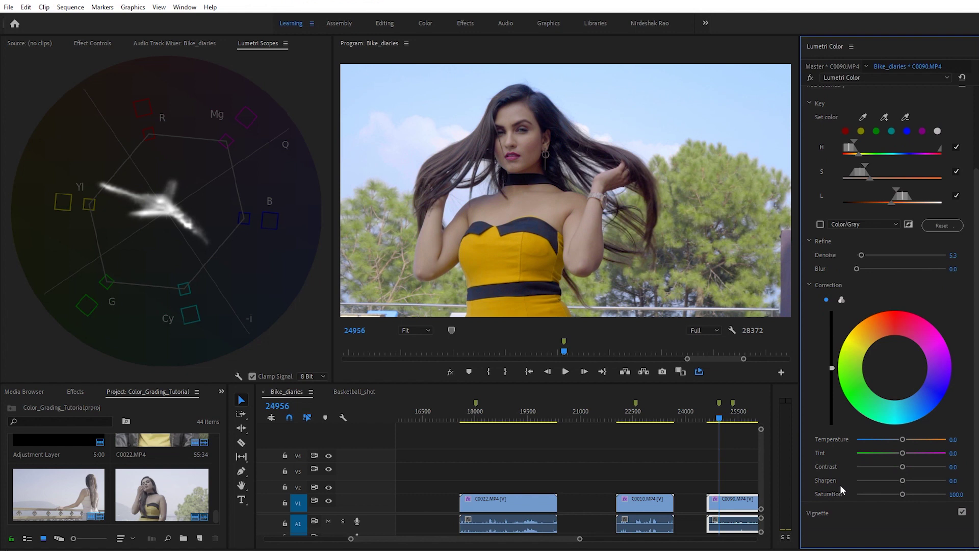
left_click_drag(902, 466, 857, 467)
double_click(856, 468)
left_click_drag(904, 468, 968, 466)
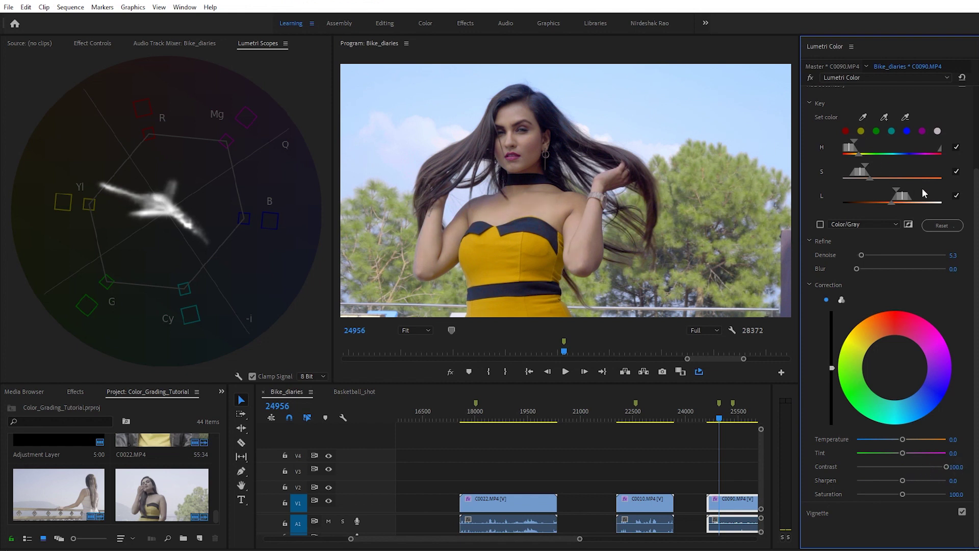
- Compare the keyed skin with HSL Secondary switched off and on
scroll(906, 177, "up", 1)
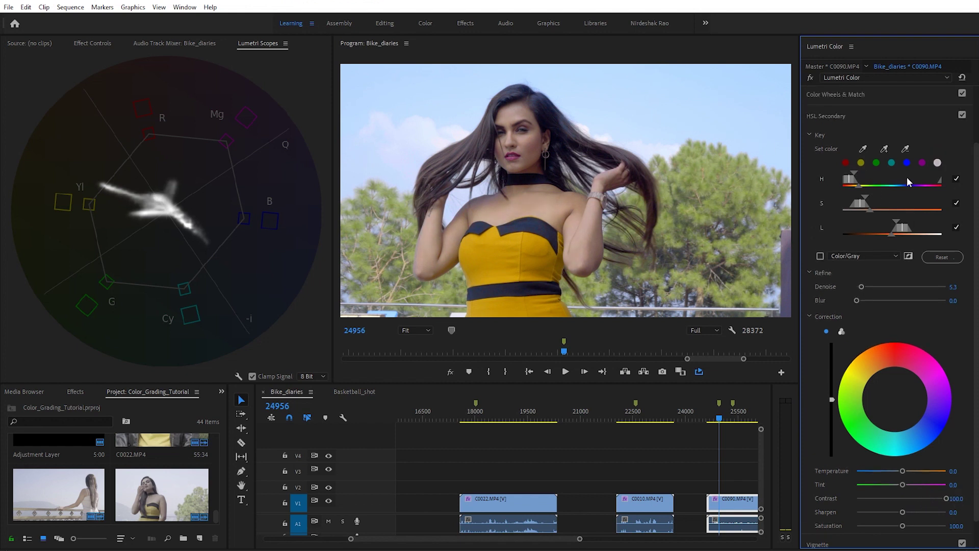
left_click(962, 115)
left_click(962, 116)
left_click(962, 115)
left_click(962, 116)
- Try raising Sharpen and Saturation in the HSL Secondary correction, undoing both changes
scroll(935, 376, "down", 1)
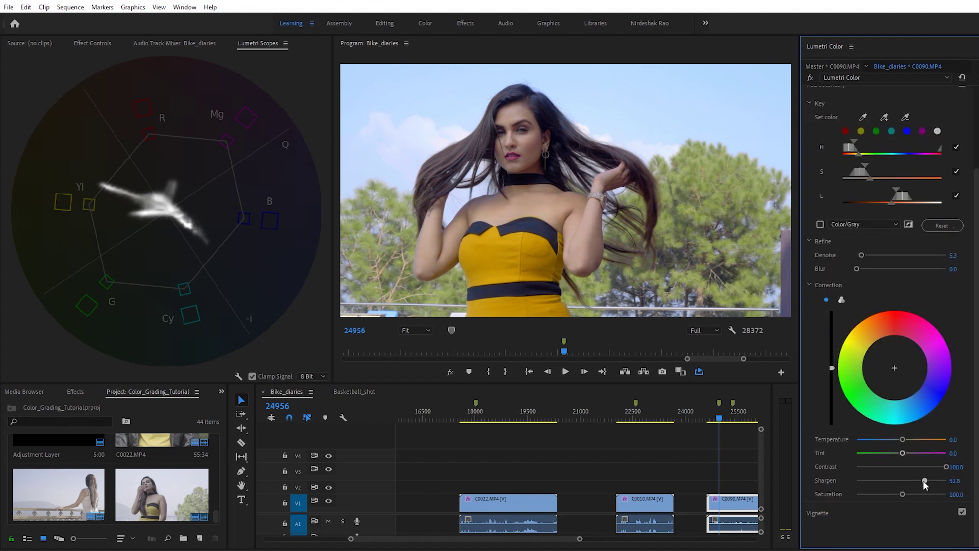
left_click_drag(905, 495, 946, 494)
key("ctrl+z")
- Set the HSL Secondary Contrast to 80 and raise the correction wheel's luminance slider almost to its maximum
left_click(960, 466)
type("80")
key("Return")
left_click_drag(831, 368, 832, 315)
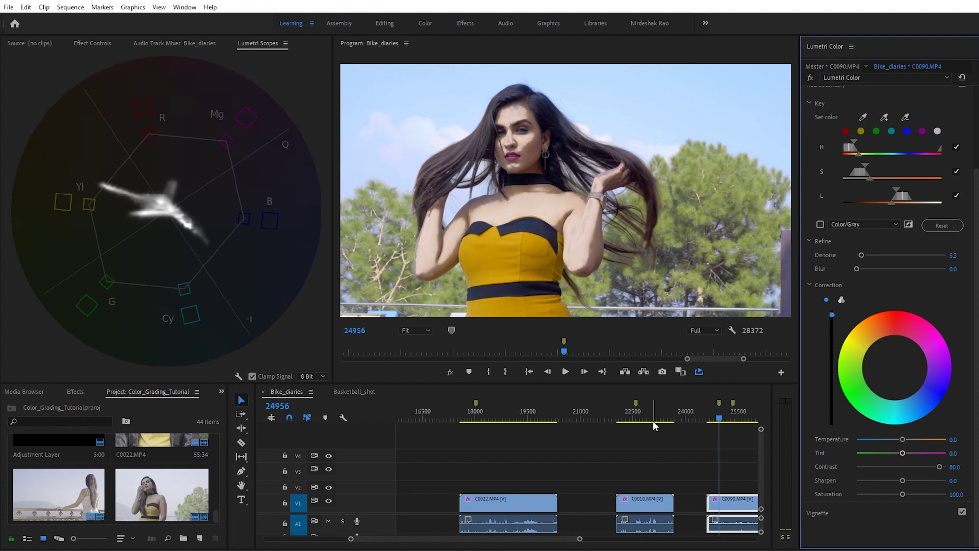
- Soften the skin key's edges with Blur at 7.8, checking the face at 100% preview zoom and returning the preview to Fit
left_click(423, 335)
left_click(425, 332)
left_click(417, 400)
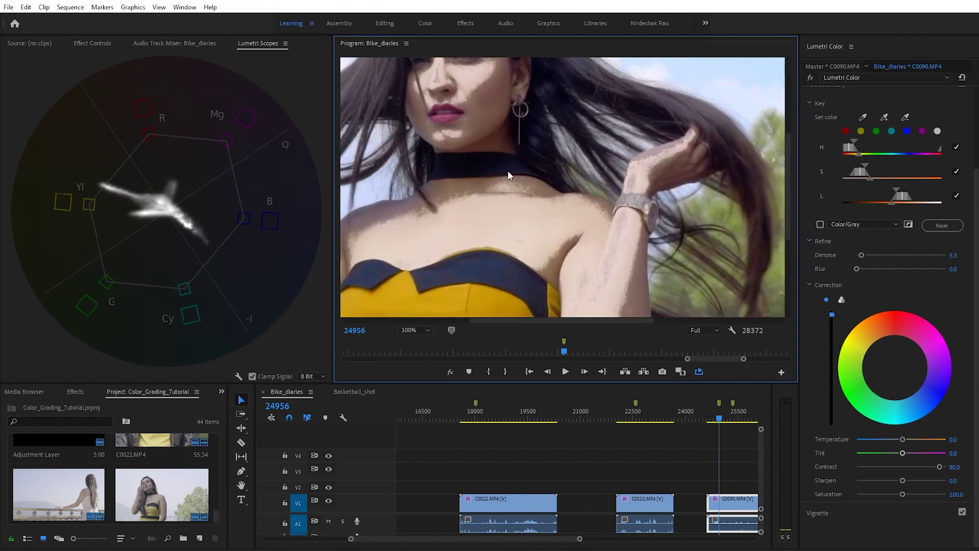
key("Left")
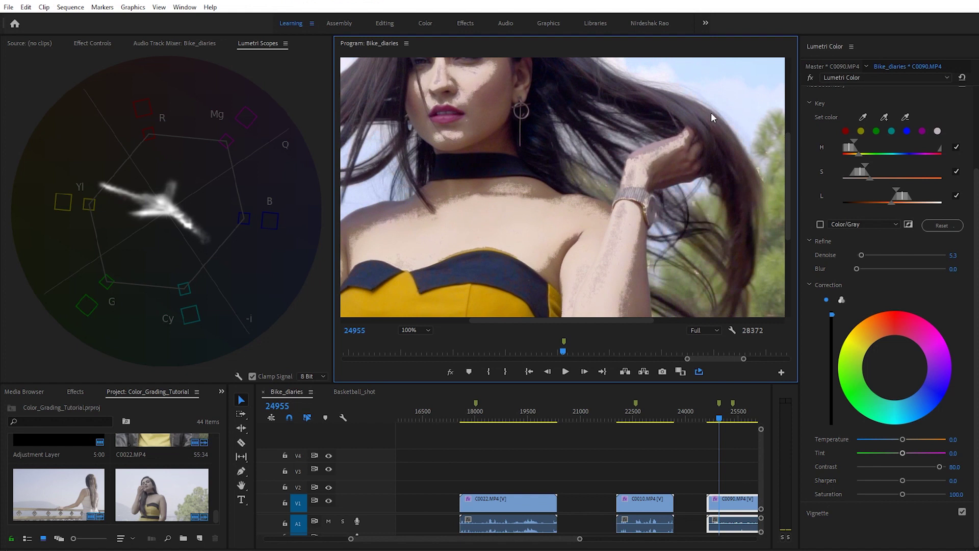
left_click_drag(792, 149, 788, 132)
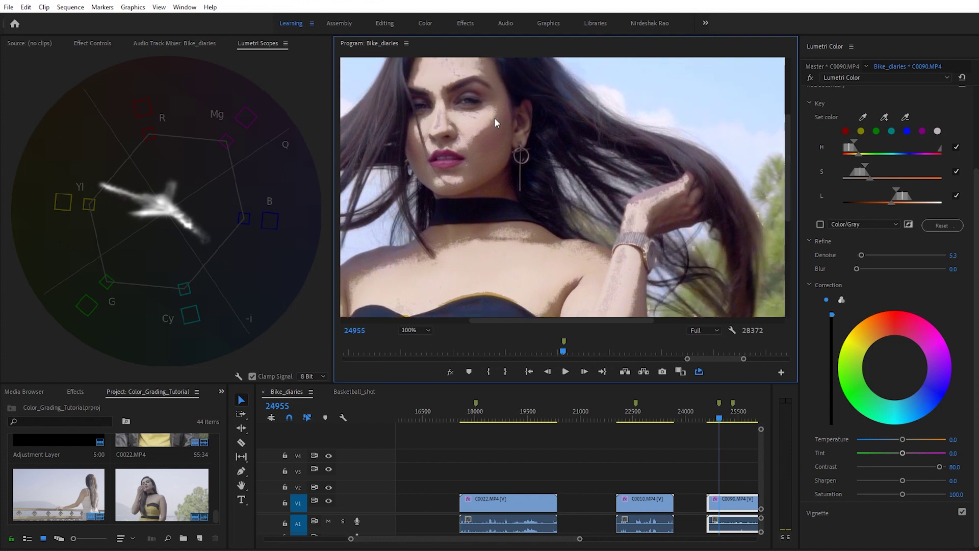
left_click_drag(856, 269, 888, 271)
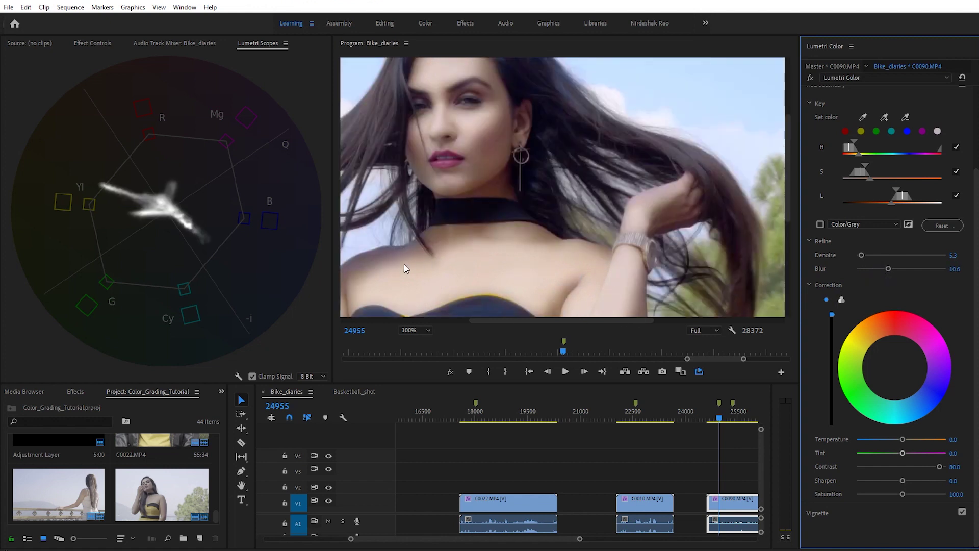
left_click_drag(888, 269, 794, 277)
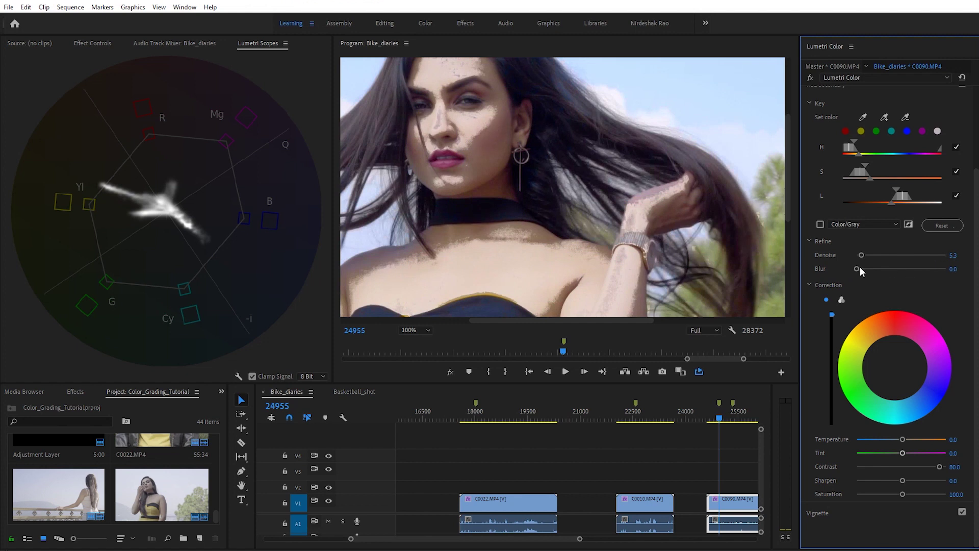
left_click_drag(857, 268, 879, 268)
left_click(408, 330)
left_click(417, 341)
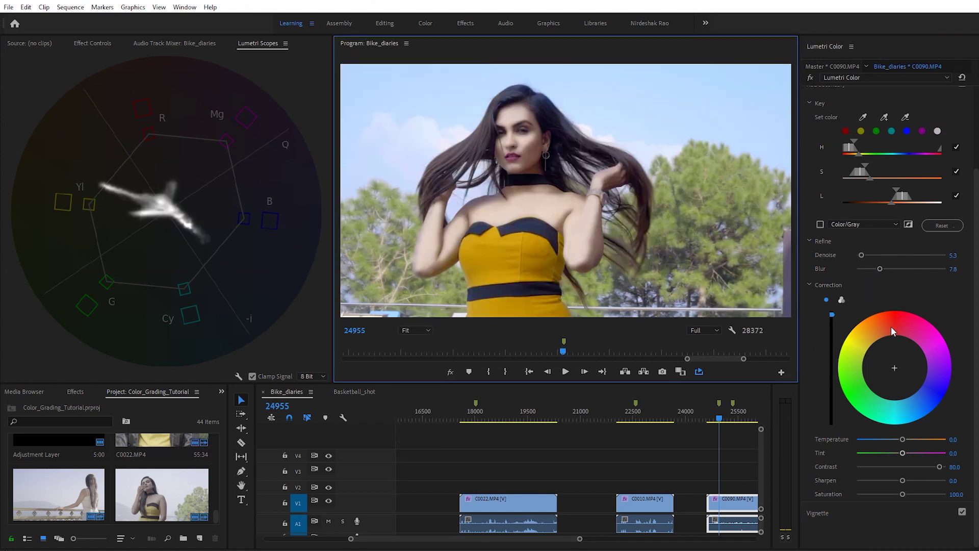
- Lower the skin correction's luminance slider to slightly above its midpoint and compare the clip with HSL Secondary off and on
left_click_drag(832, 314, 831, 350)
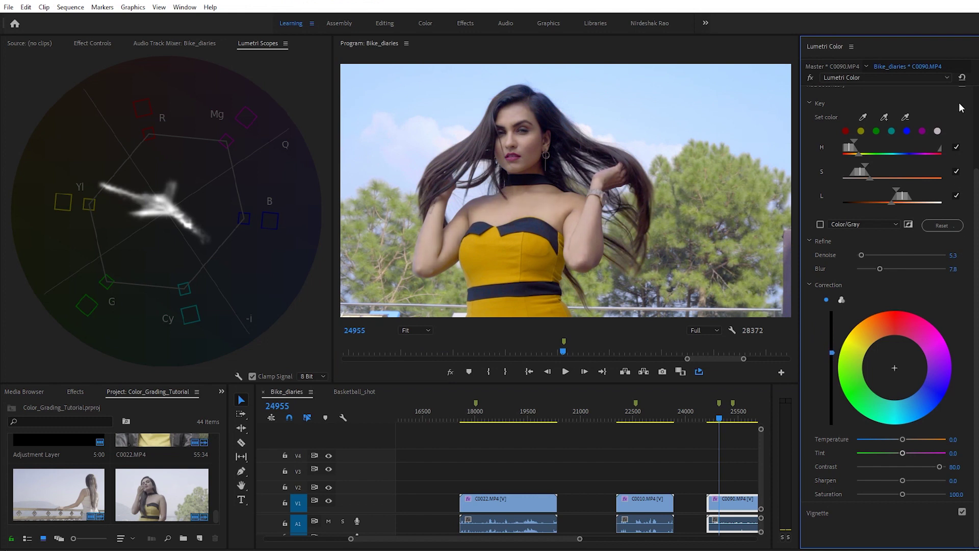
scroll(962, 109, "up", 3)
left_click(962, 146)
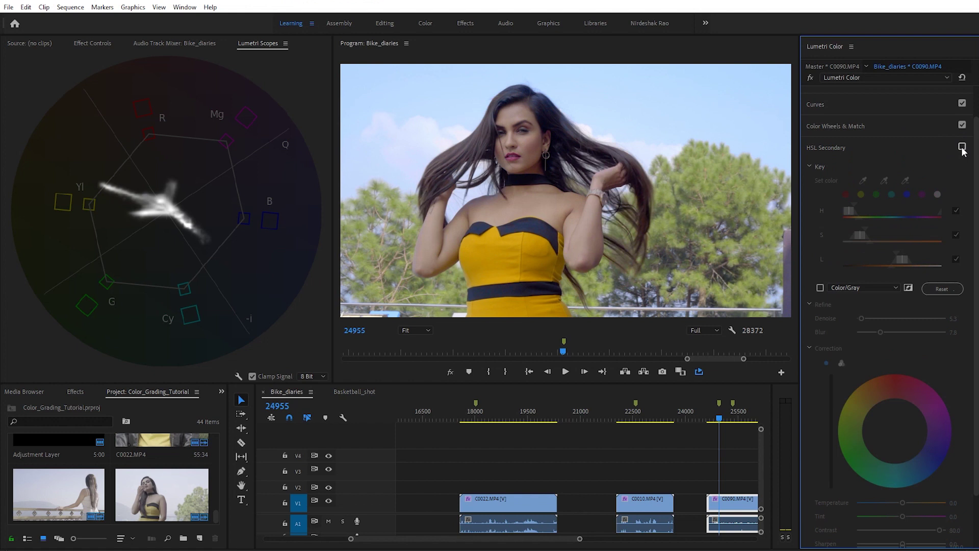
left_click(962, 147)
left_click(962, 147)
left_click(962, 147)
left_click(962, 147)
left_click(962, 147)
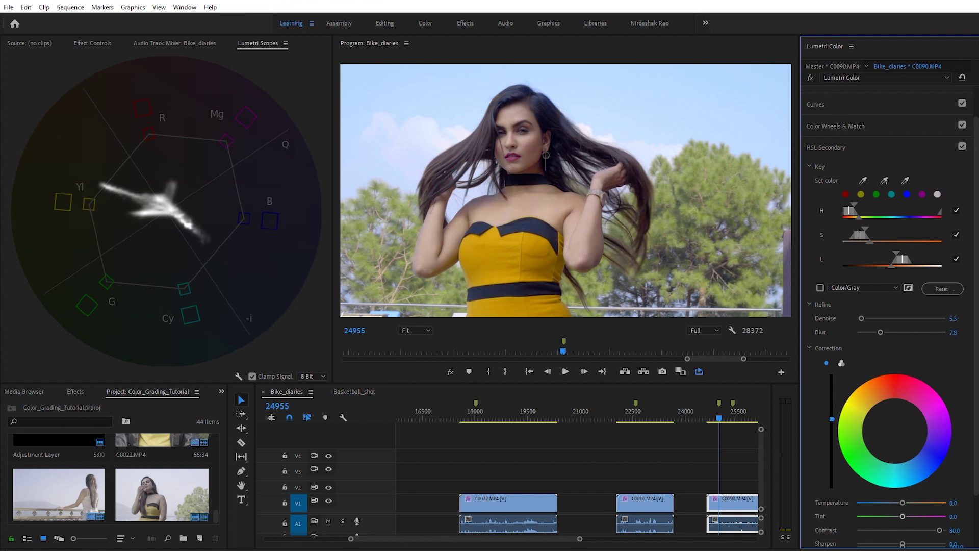
- Reduce the HSL Secondary Contrast slightly and compare the skin with the section off and on
left_click_drag(940, 530, 935, 531)
left_click(962, 147)
left_click(962, 147)
- Bypass and re-enable the whole Lumetri Color effect on clips C0090 and C0022 to compare before and after
scroll(819, 248, "up", 2)
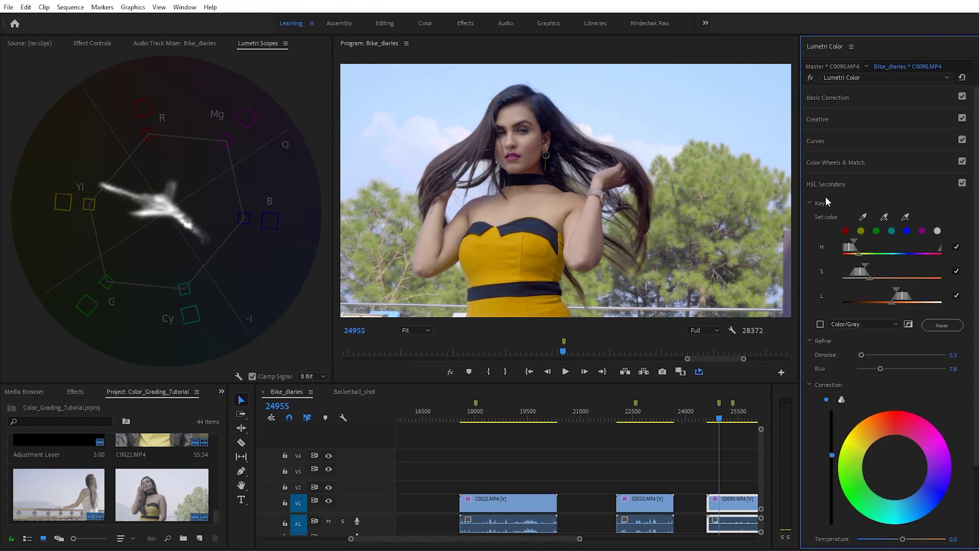
left_click(810, 77)
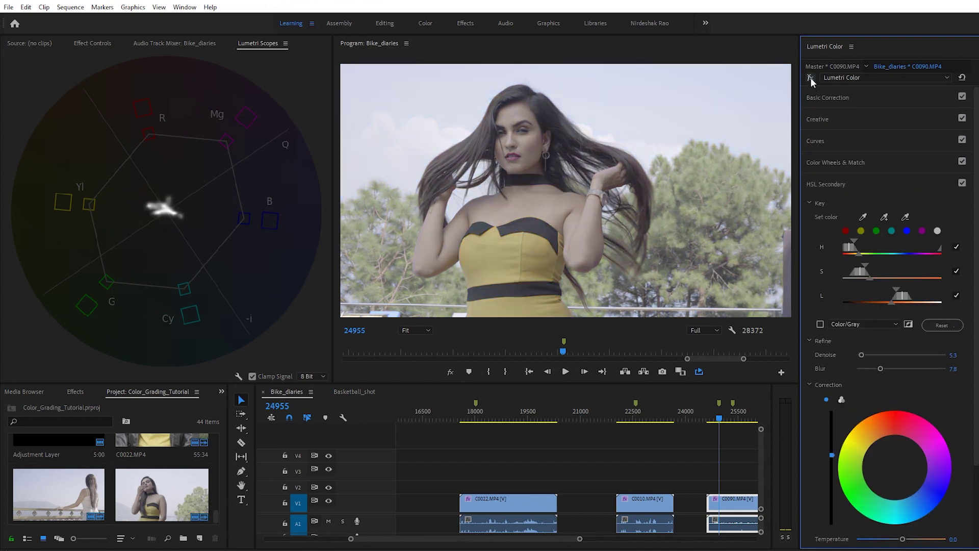
left_click(810, 78)
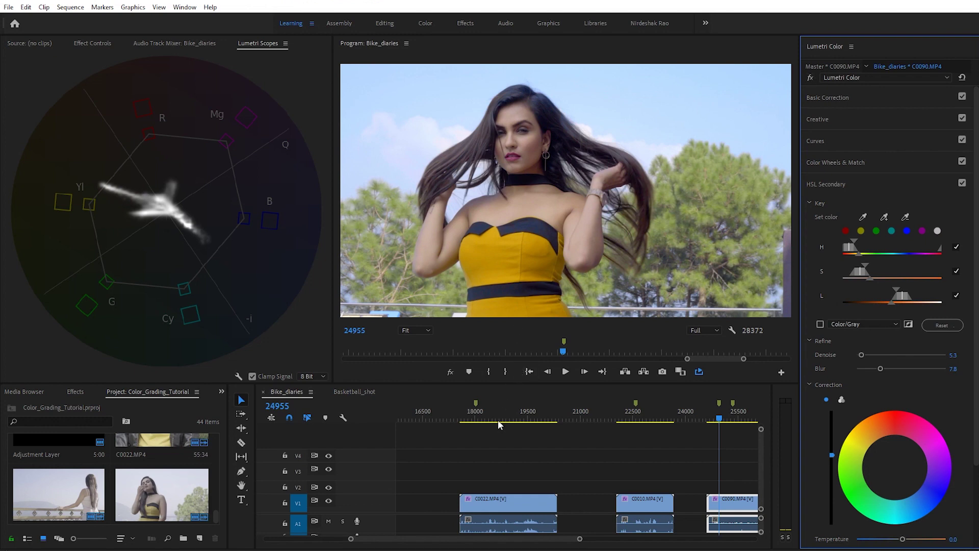
left_click(477, 415)
left_click(508, 503)
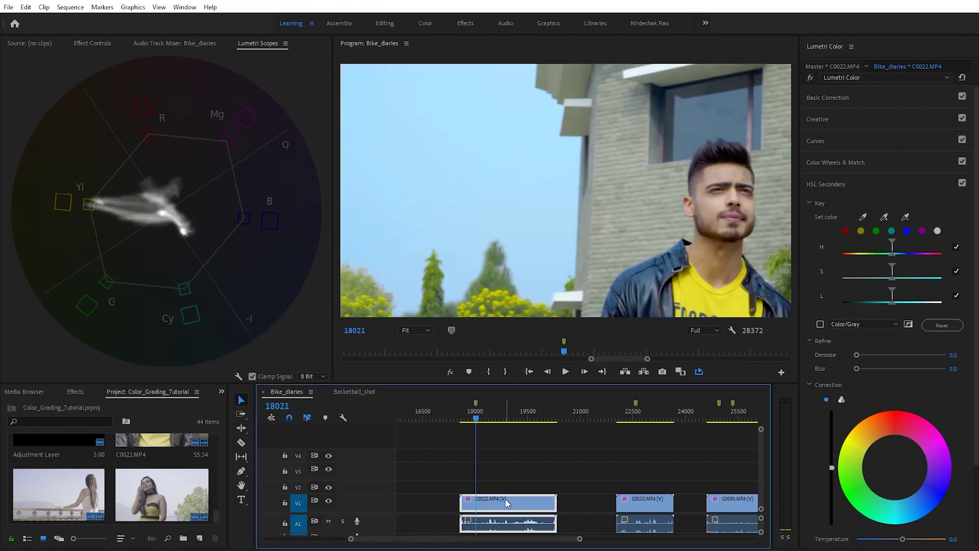
left_click(810, 76)
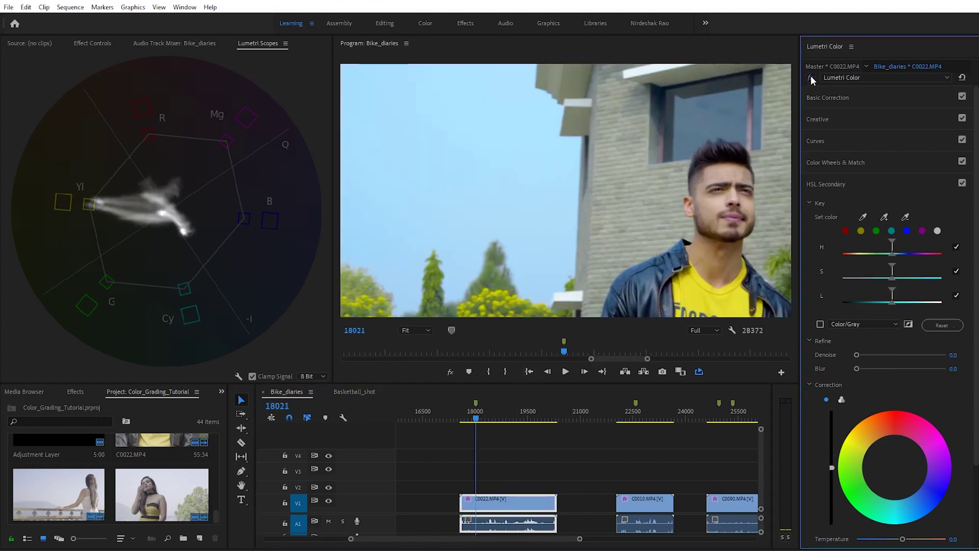
left_click(810, 76)
- Compare clip C0010 and again clip C0090 with their Lumetri Color effects bypassed and enabled
left_click(659, 424)
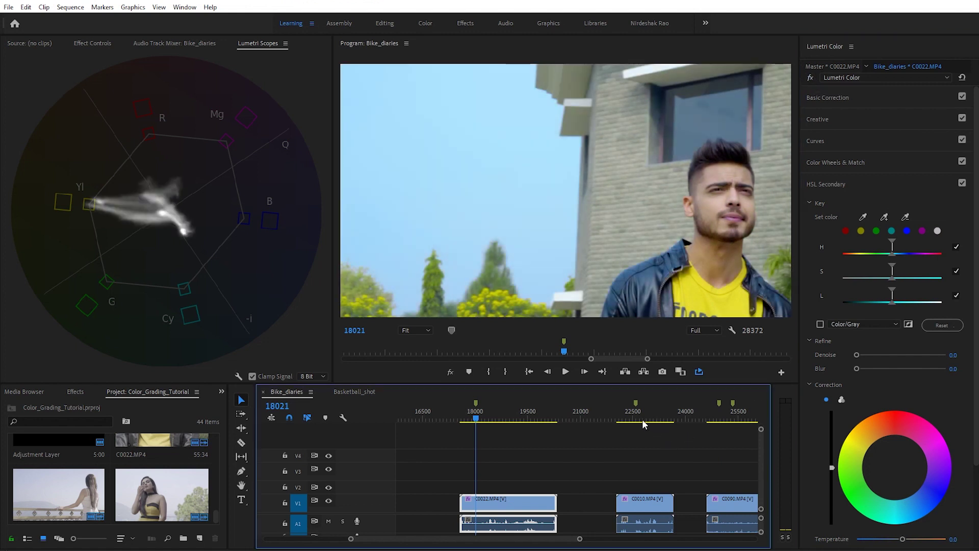
left_click(637, 418)
left_click(810, 76)
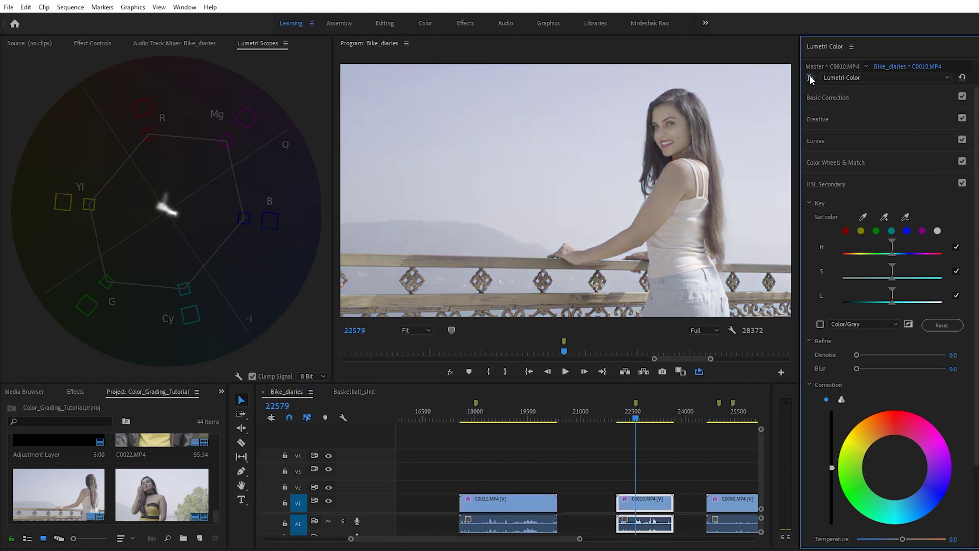
left_click(810, 77)
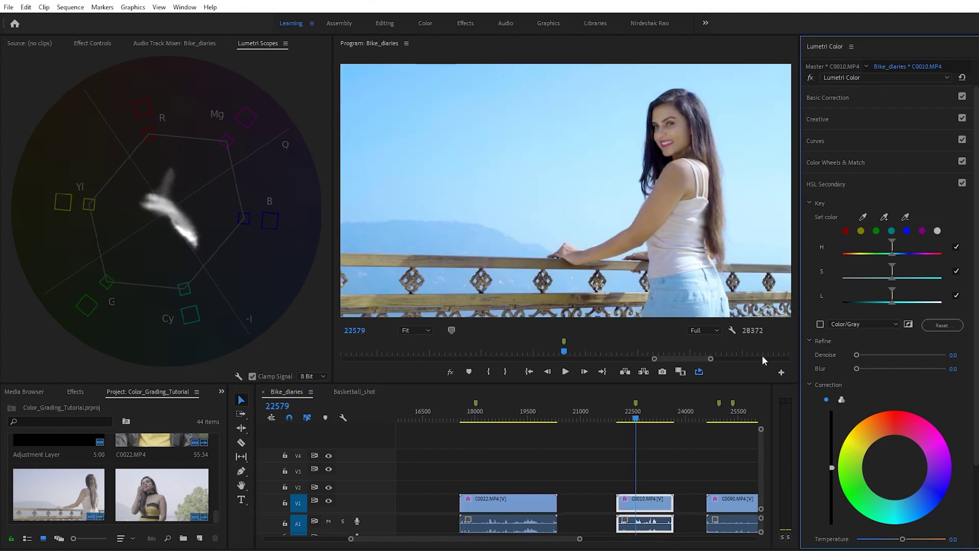
left_click(721, 419)
left_click(811, 77)
left_click(811, 77)
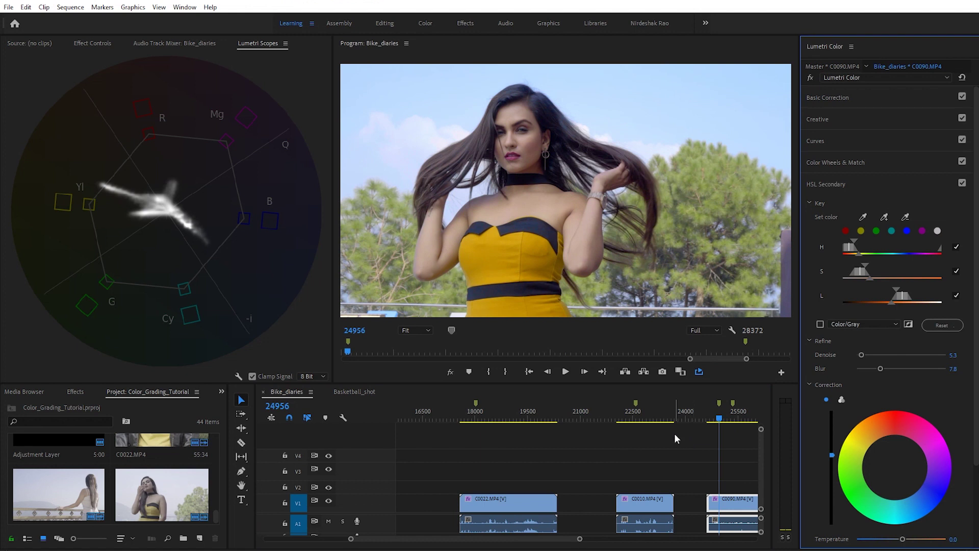
- Mute audio track A1 and play back parts of the graded clips C0090, C0010 and C0022
left_click(329, 521)
key("space")
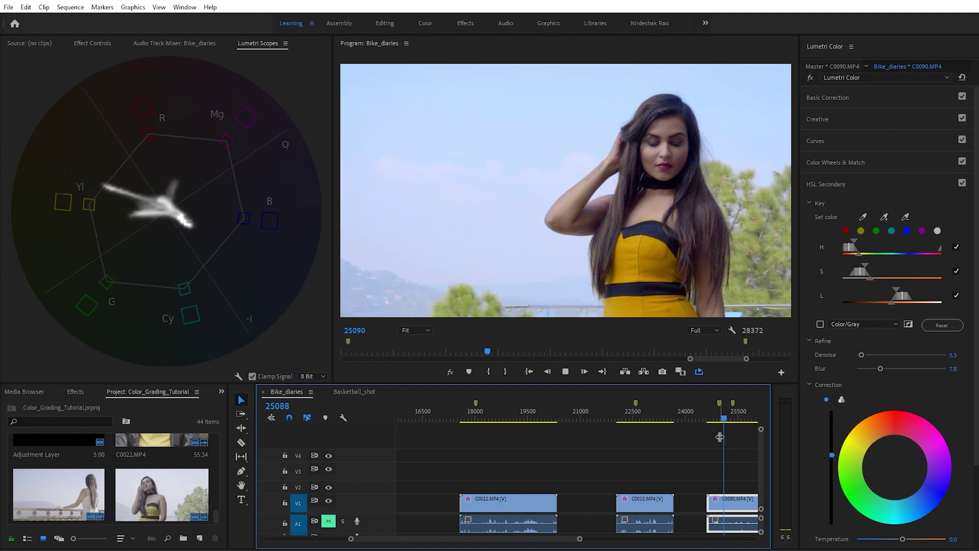
key("space")
left_click(634, 416)
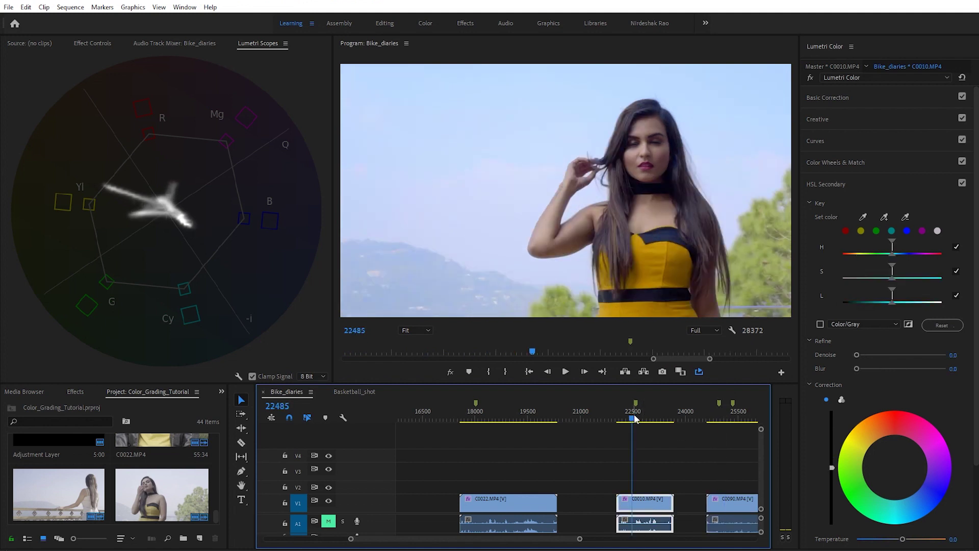
key("space")
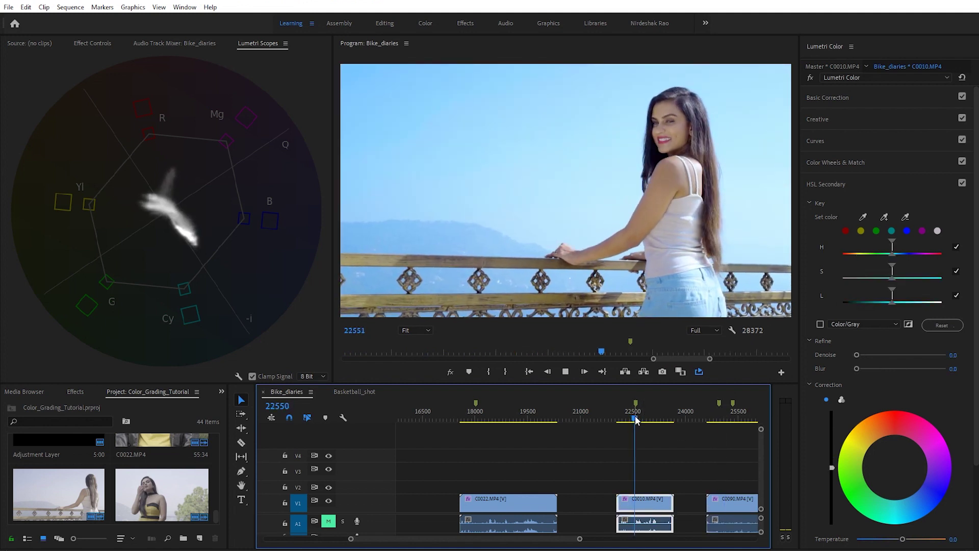
left_click(473, 419)
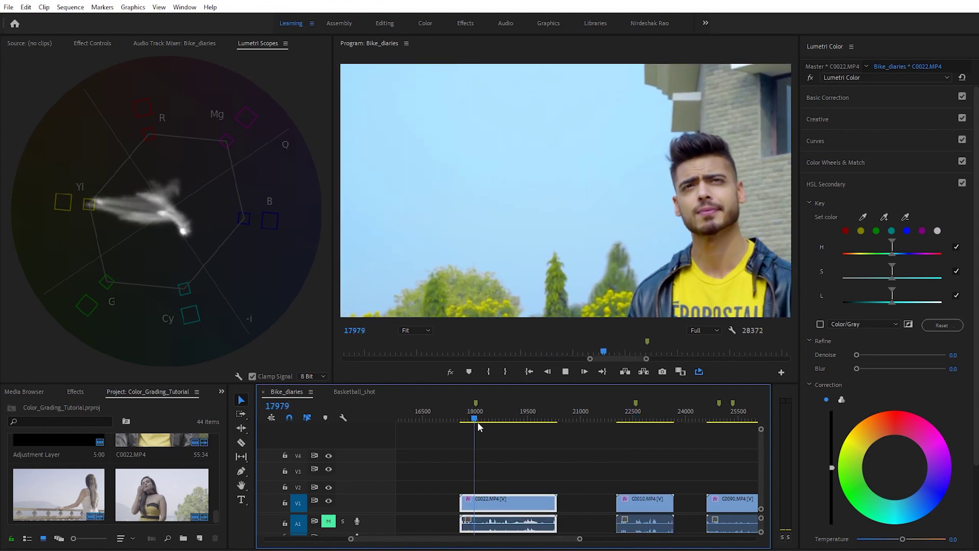
left_click(634, 417)
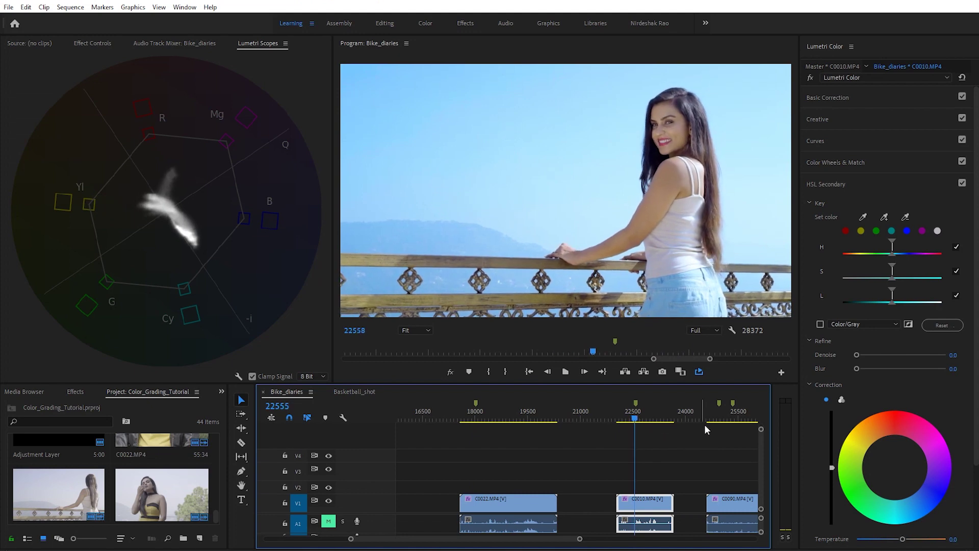
left_click(714, 420)
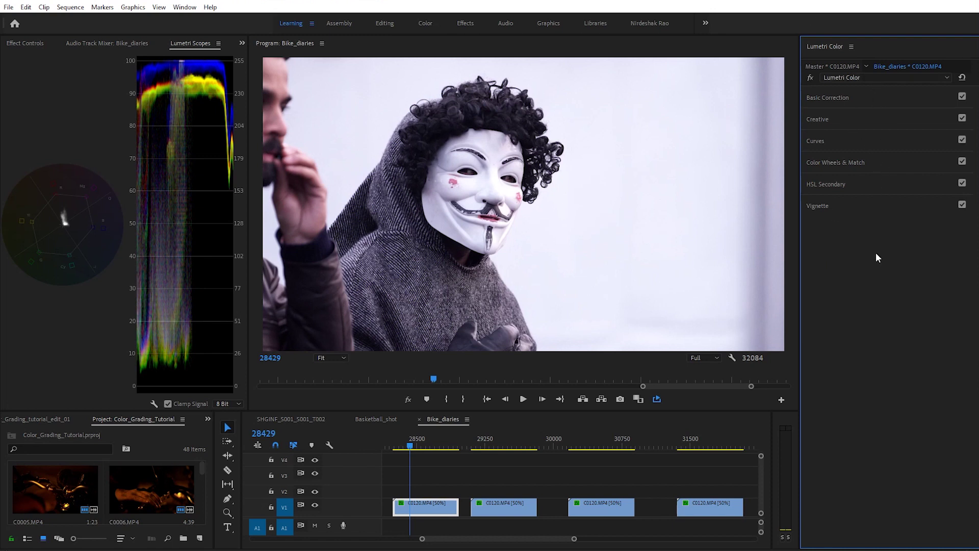
- Examine the Input LUT options in the Basic Correction section for the first C0120 clip
left_click(837, 98)
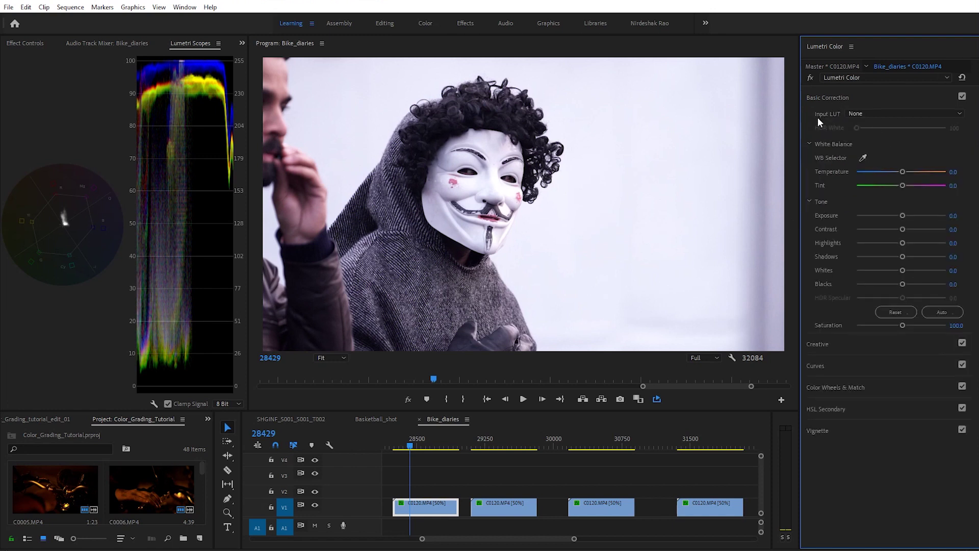
left_click(955, 113)
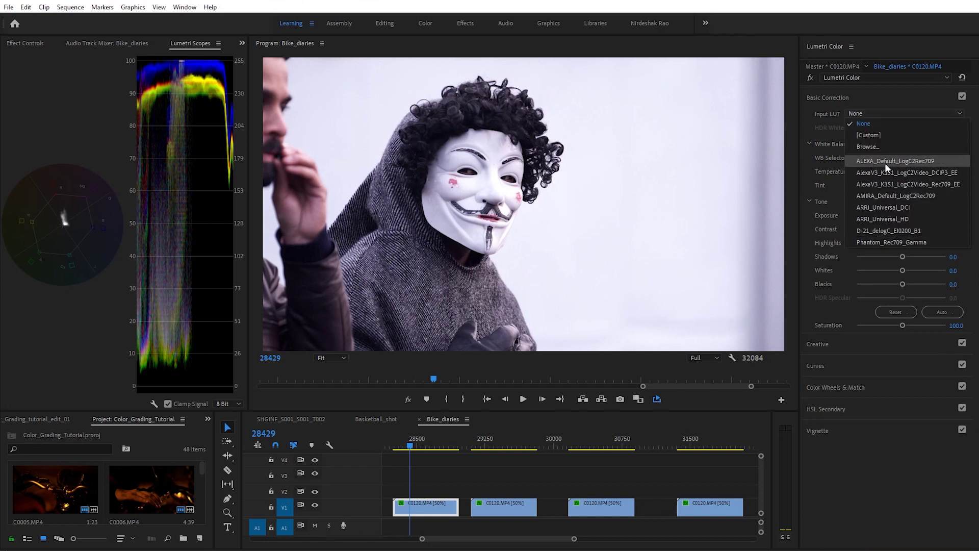
left_click(821, 117)
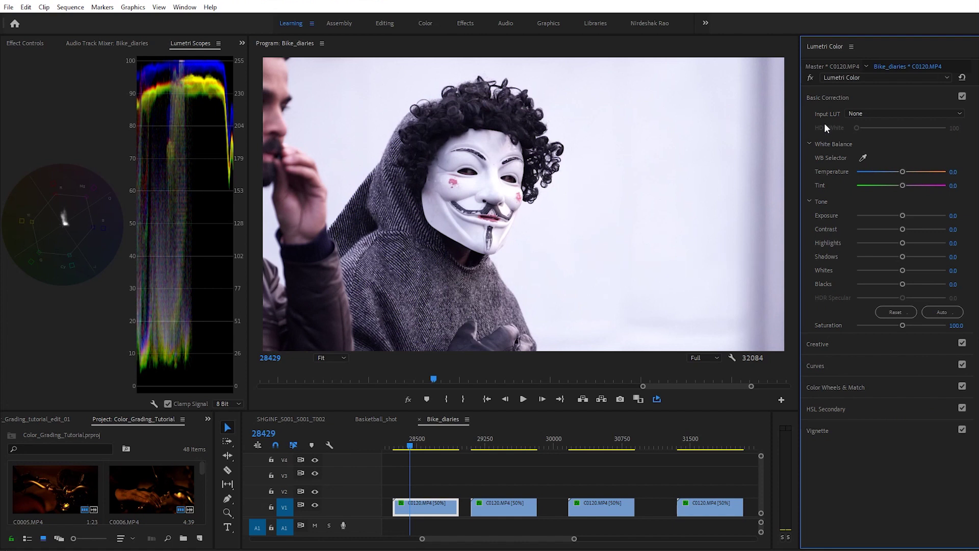
left_click(910, 112)
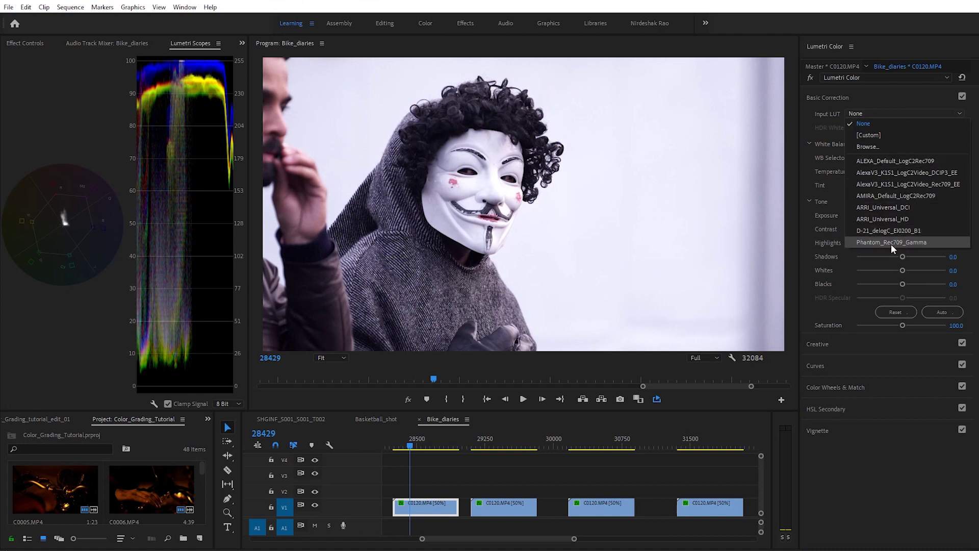
- Try the ALEXA_Default_LogC2Rec709, ARRI_Universal_DCI and D-21_delogC_EI0200_B1 input LUTs on the clip, restoring Input LUT to None
left_click(897, 159)
scroll(907, 113, "down", 2)
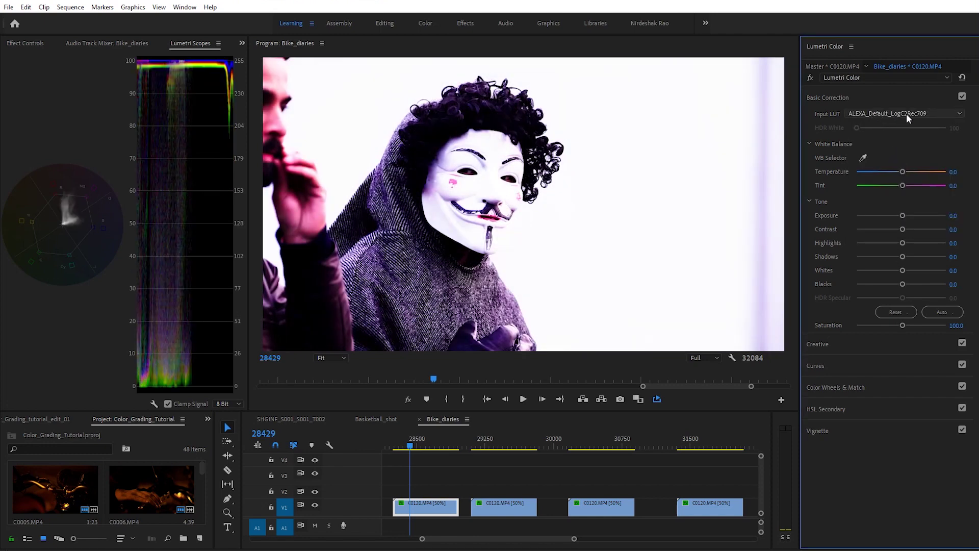
scroll(907, 113, "down", 2)
scroll(907, 113, "down", 2)
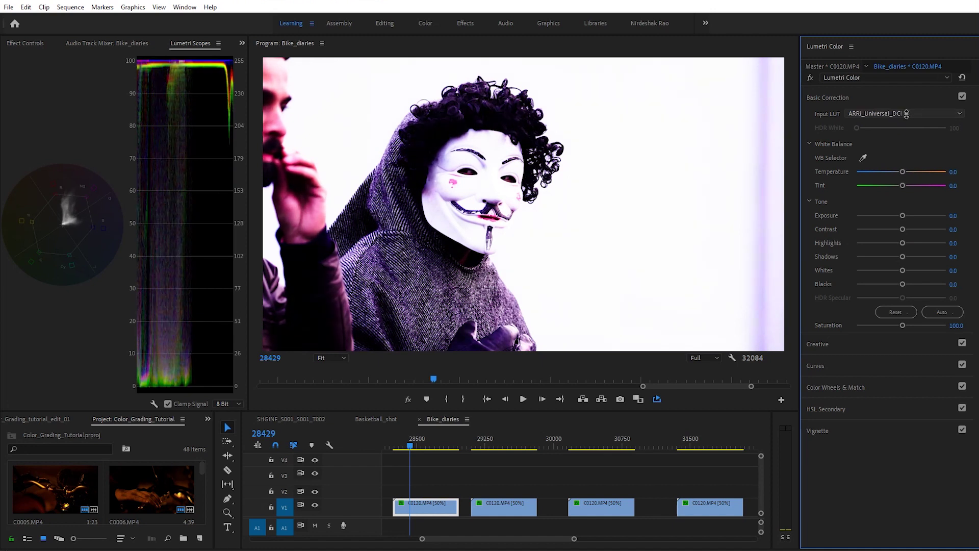
left_click(907, 113)
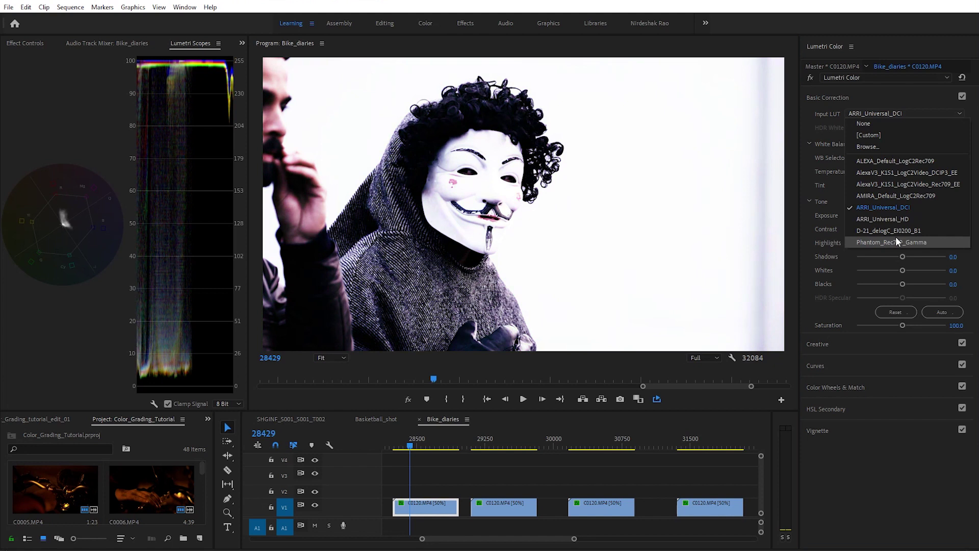
left_click(875, 241)
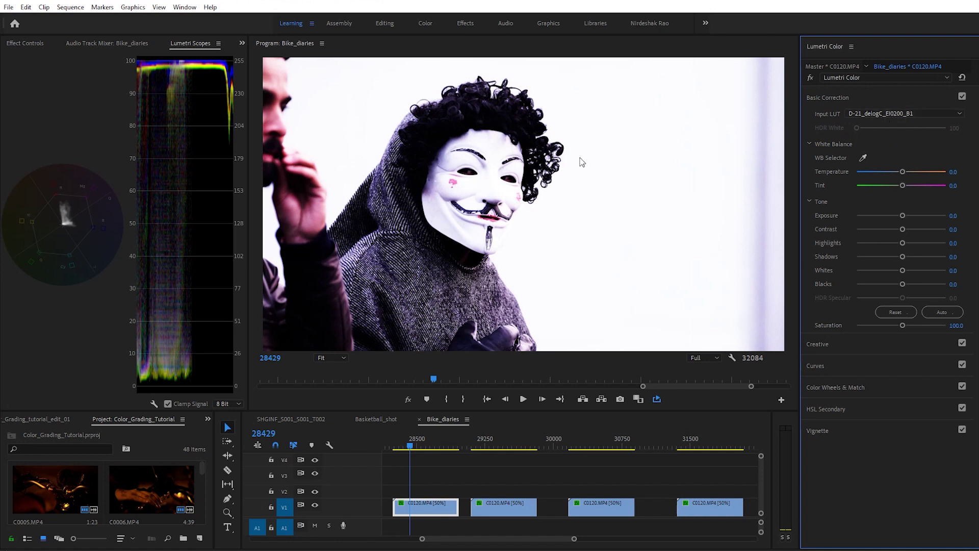
left_click(926, 115)
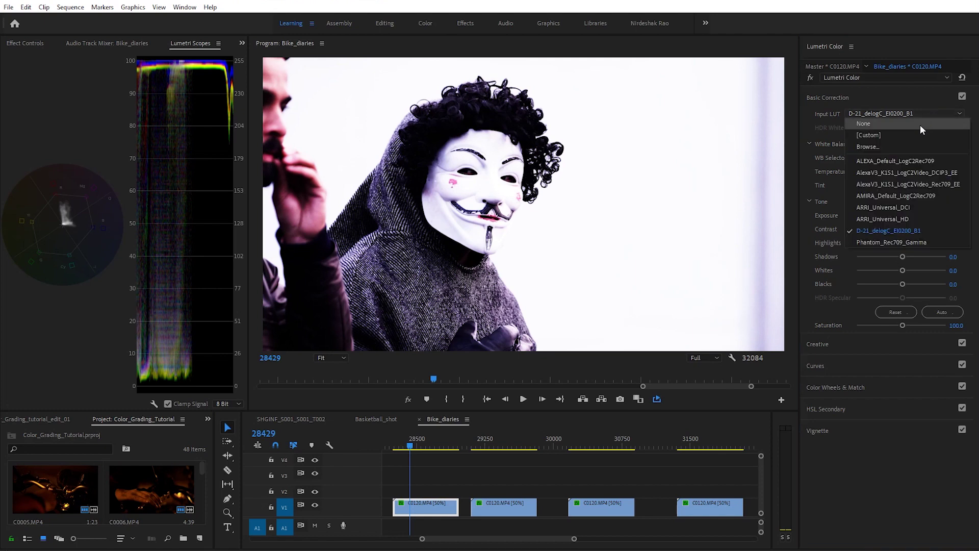
left_click(895, 123)
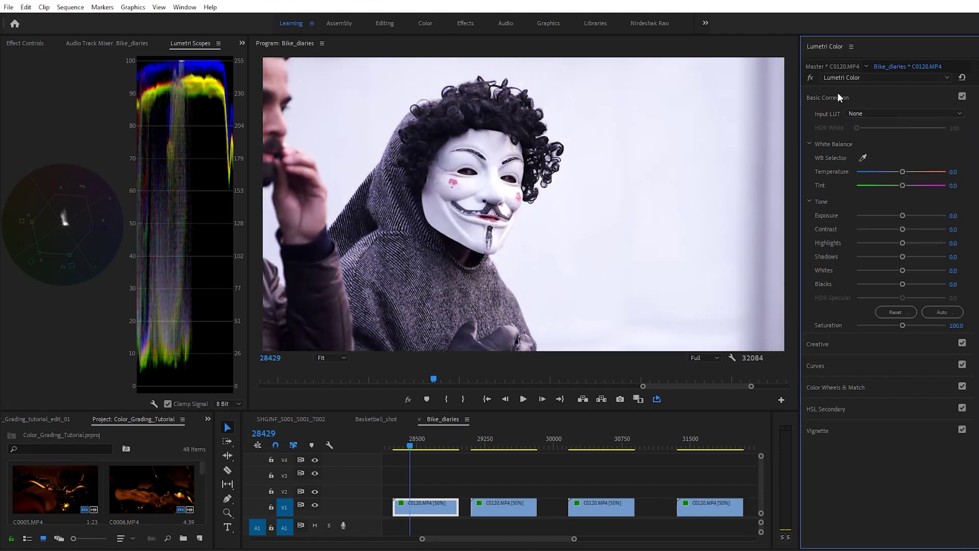
- Apply the CineSpace2383sRGB6bit look to the clip in the Creative section
left_click(836, 97)
left_click(825, 121)
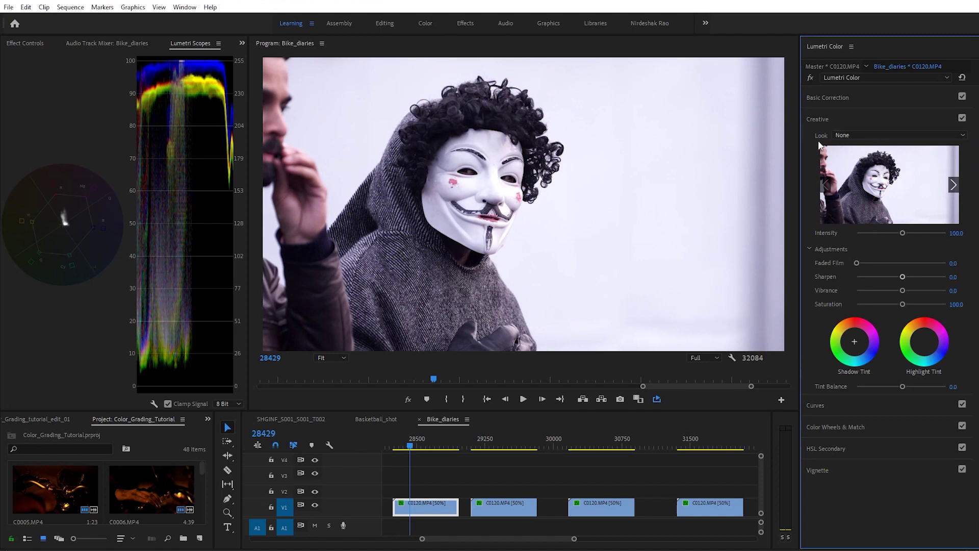
left_click(877, 136)
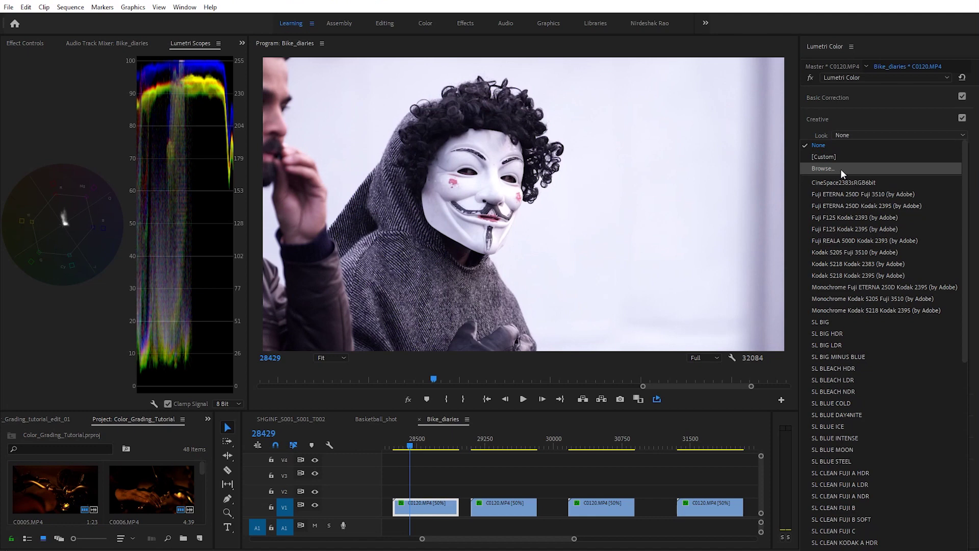
scroll(898, 326, "down", 5)
scroll(893, 382, "up", 5)
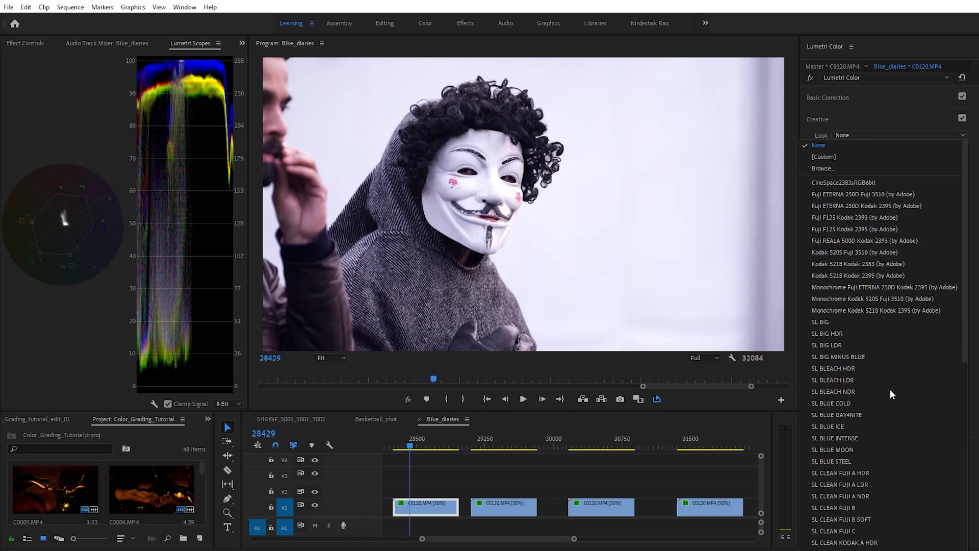
left_click(867, 182)
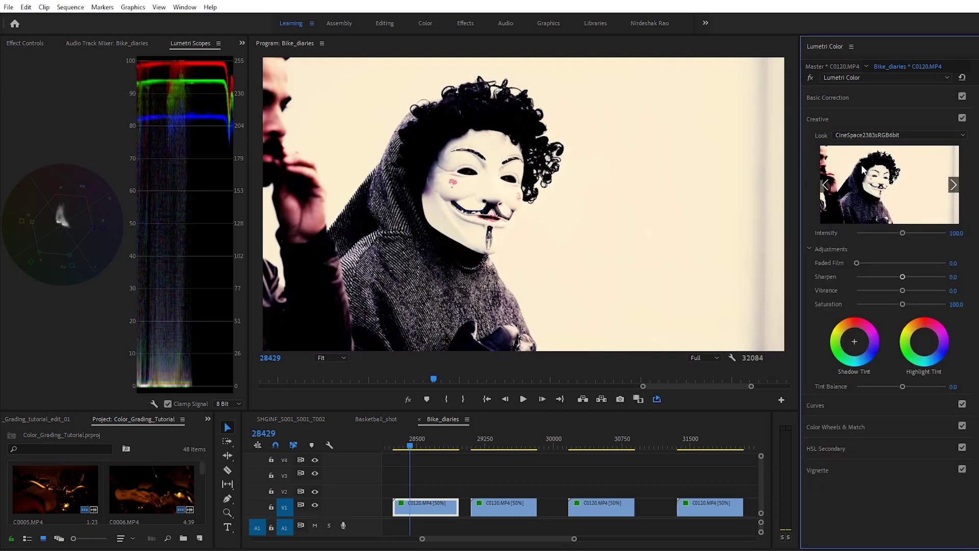
- Step through the Fuji, Kodak, Monochrome and SL creative looks, and set the Look to SL BLUE COLD
scroll(867, 136, "down", 4)
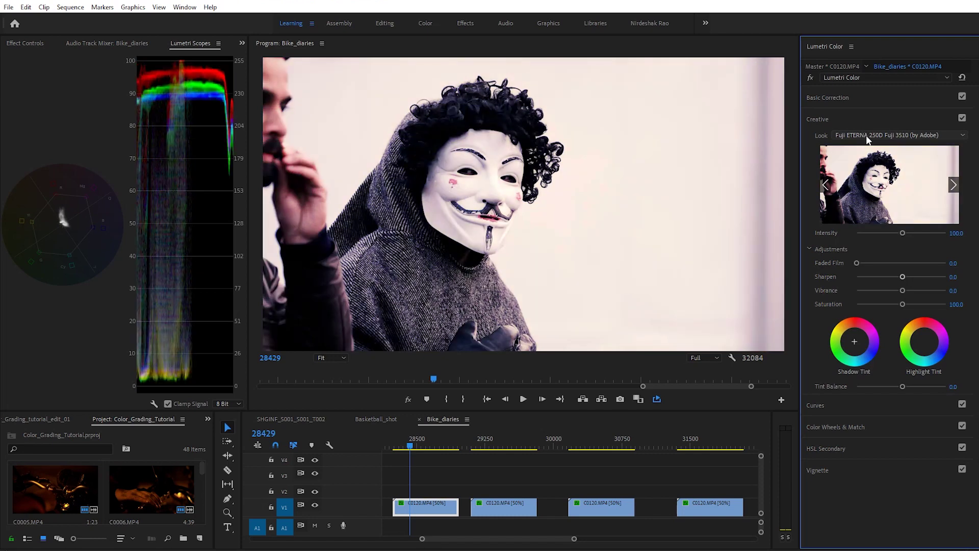
scroll(866, 135, "down", 1)
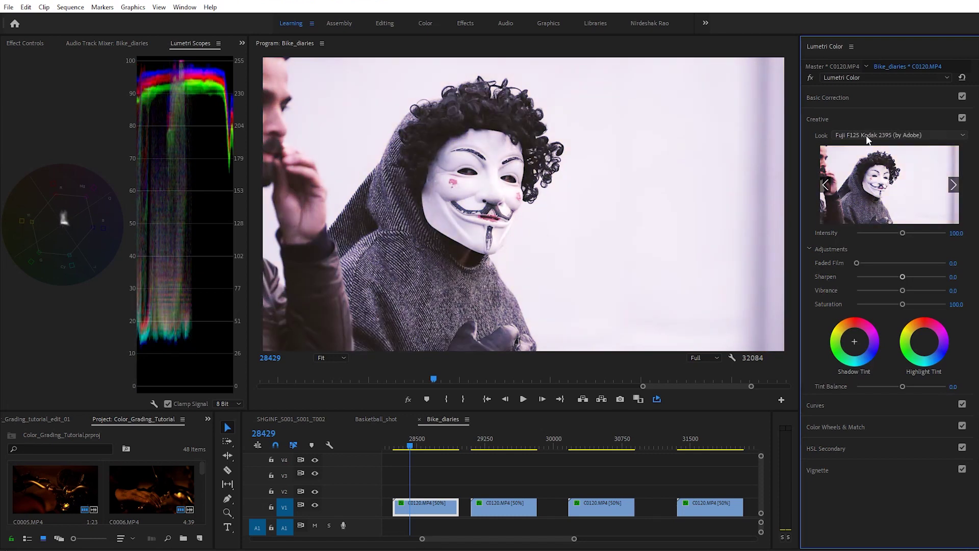
scroll(866, 136, "down", 3)
scroll(866, 136, "down", 2)
scroll(866, 136, "down", 2)
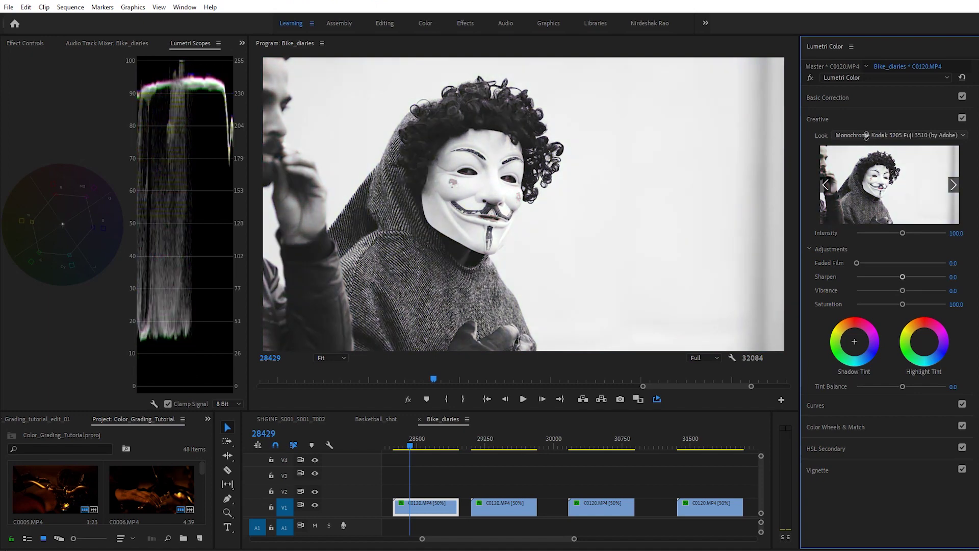
scroll(866, 136, "down", 1)
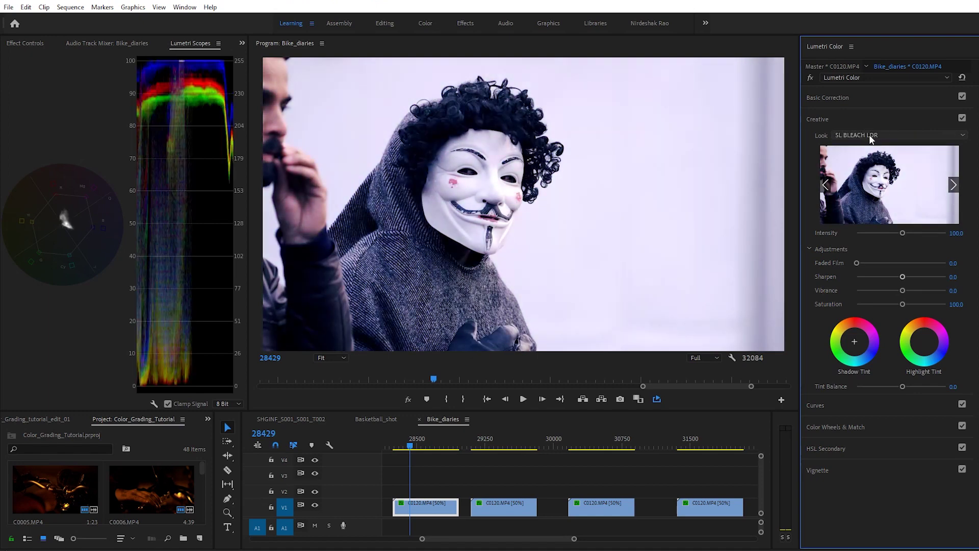
scroll(870, 134, "down", 1)
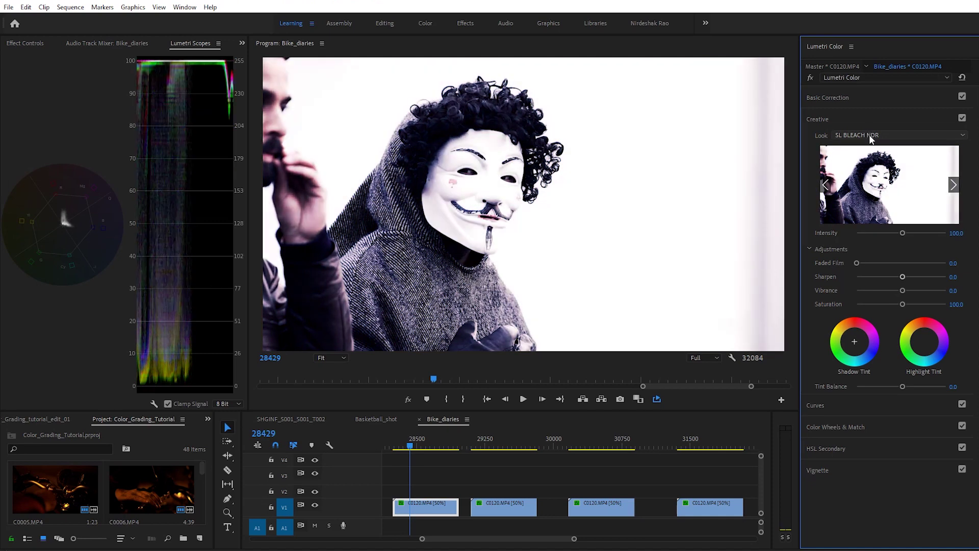
scroll(870, 136, "down", 1)
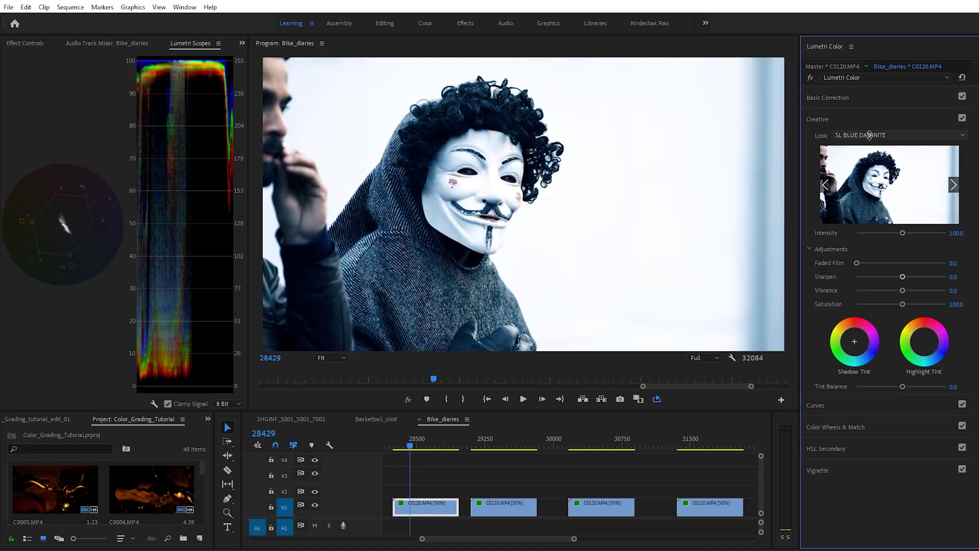
scroll(870, 137, "up", 1)
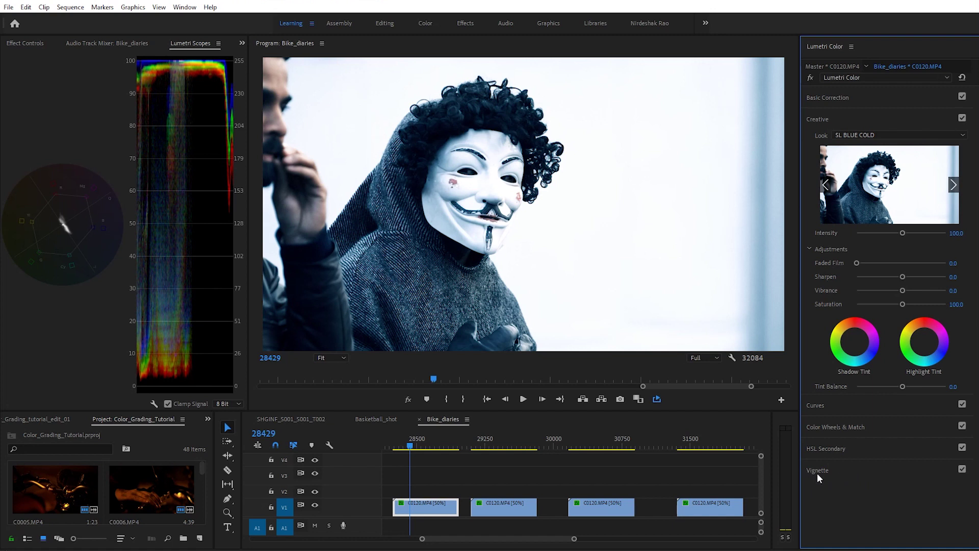
- Try a Vignette Amount of 3.0, and set the Amount to -3.0 and the Midpoint to 0.0
left_click(854, 476)
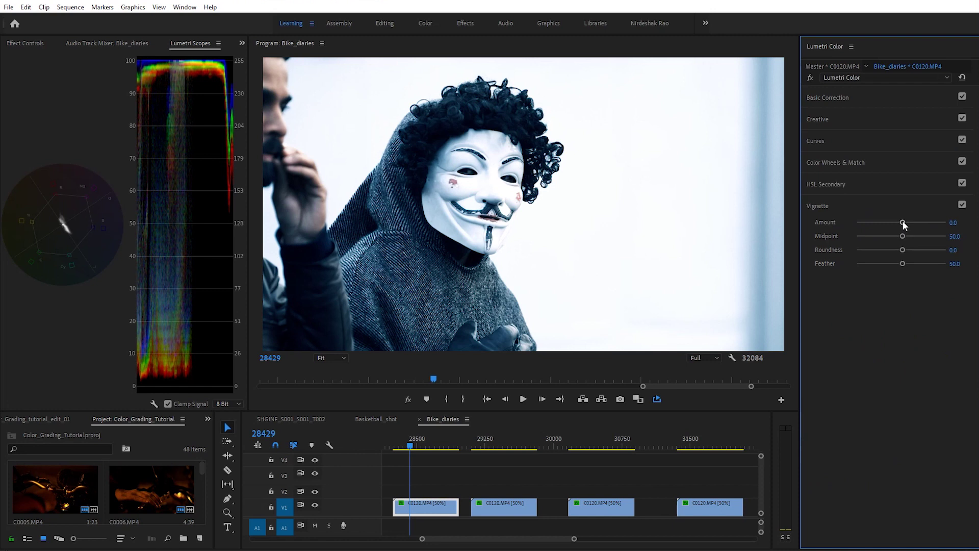
left_click_drag(903, 223, 947, 223)
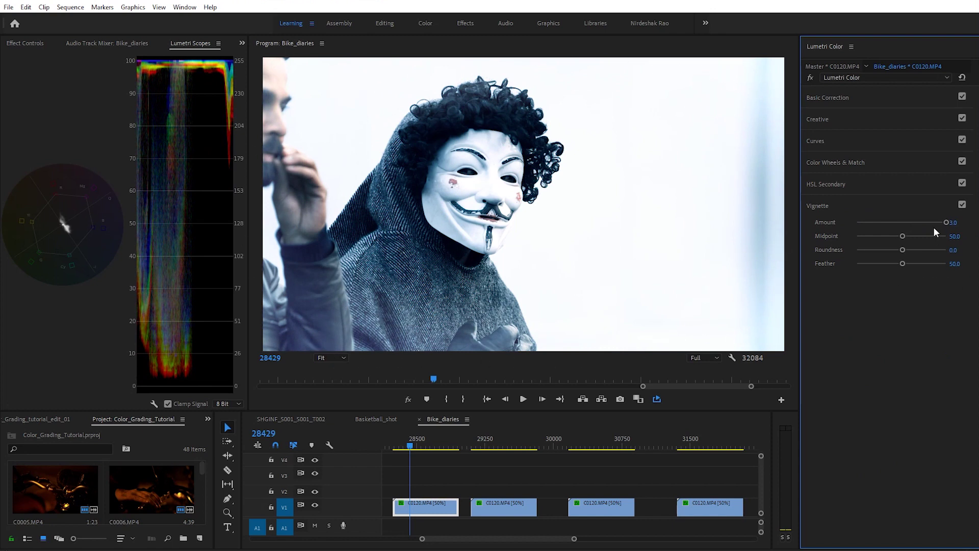
left_click_drag(947, 223, 837, 226)
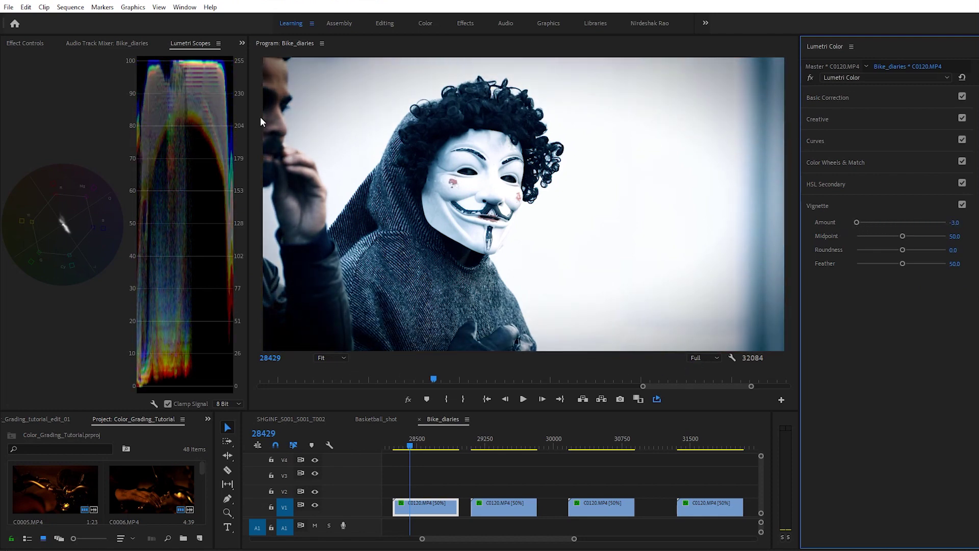
left_click_drag(903, 237, 862, 236)
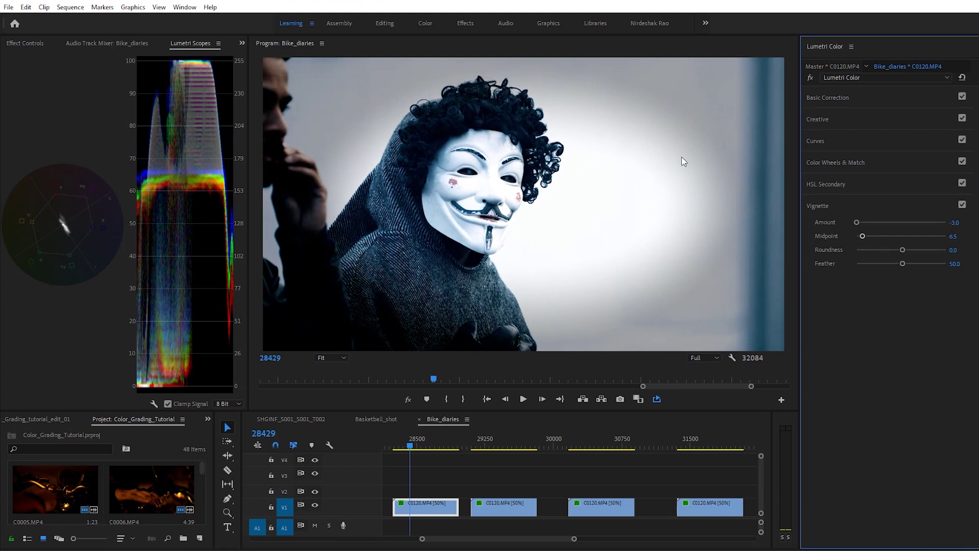
mouse_move(856, 222)
left_mouse_down()
mouse_move(973, 231)
mouse_move(819, 240)
mouse_move(852, 232)
left_mouse_up()
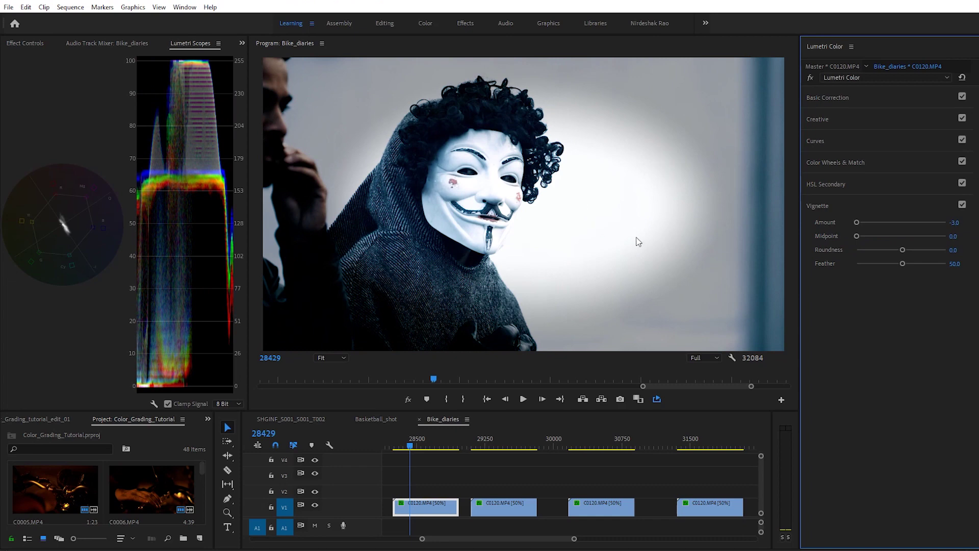
- Try a hard-edged vignette with Feather 0.0, and set Feather to 100.0 and Roundness to 56.5
left_click_drag(903, 250, 825, 276)
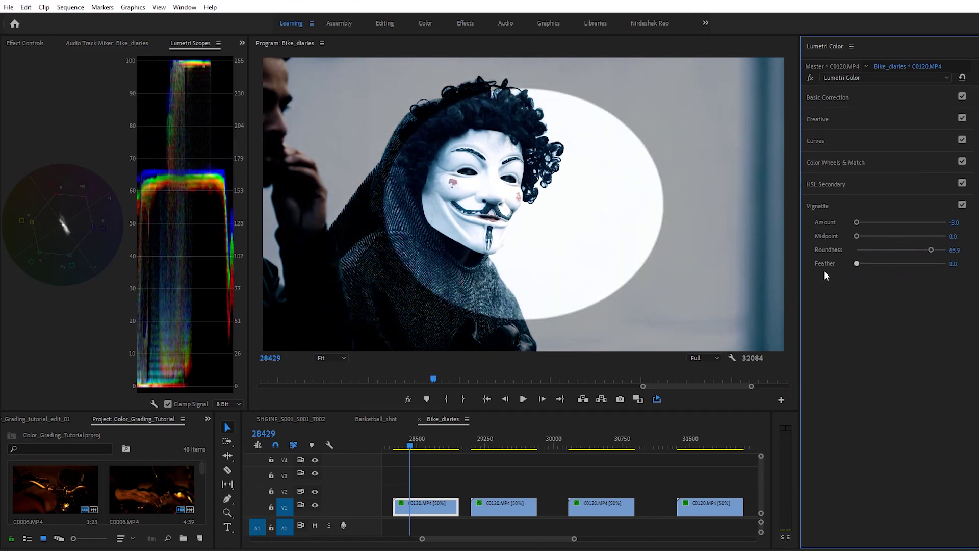
left_click_drag(857, 222, 964, 260)
left_click_drag(858, 223, 842, 238)
mouse_move(912, 251)
left_mouse_down()
mouse_move(900, 251)
mouse_move(915, 249)
left_mouse_up()
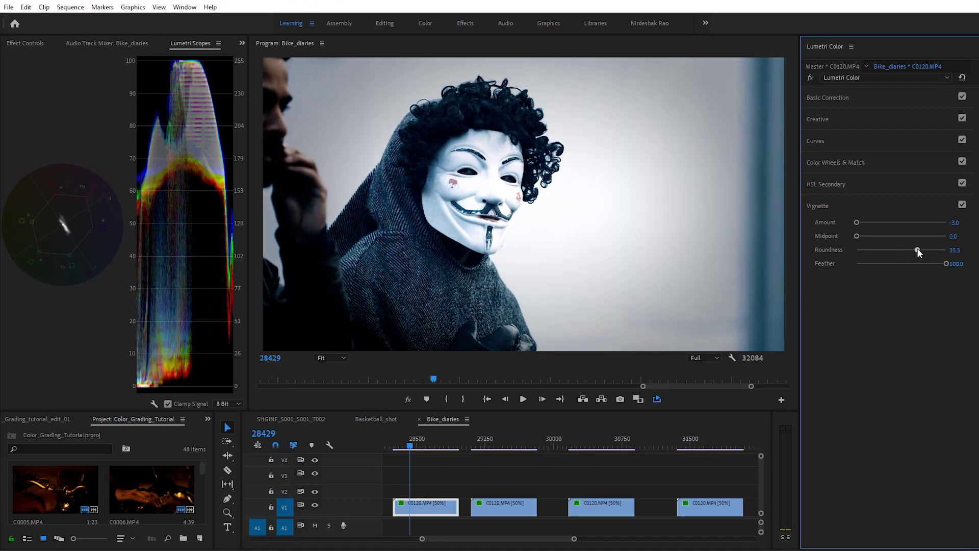
- Compare the clip with the Vignette section off and on at frames 28429 and 28458
left_click(963, 204)
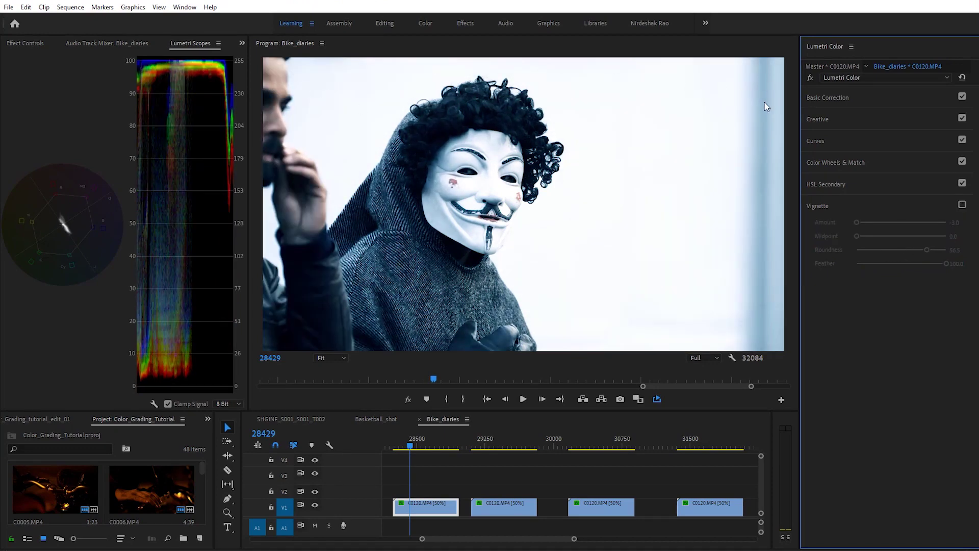
left_click(963, 205)
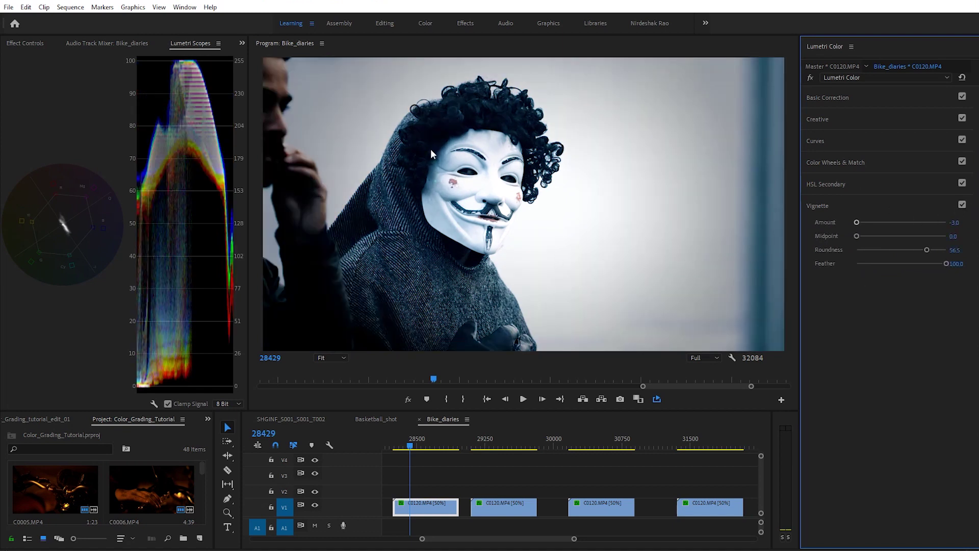
left_click_drag(408, 448, 413, 449)
left_click(963, 204)
left_click(962, 204)
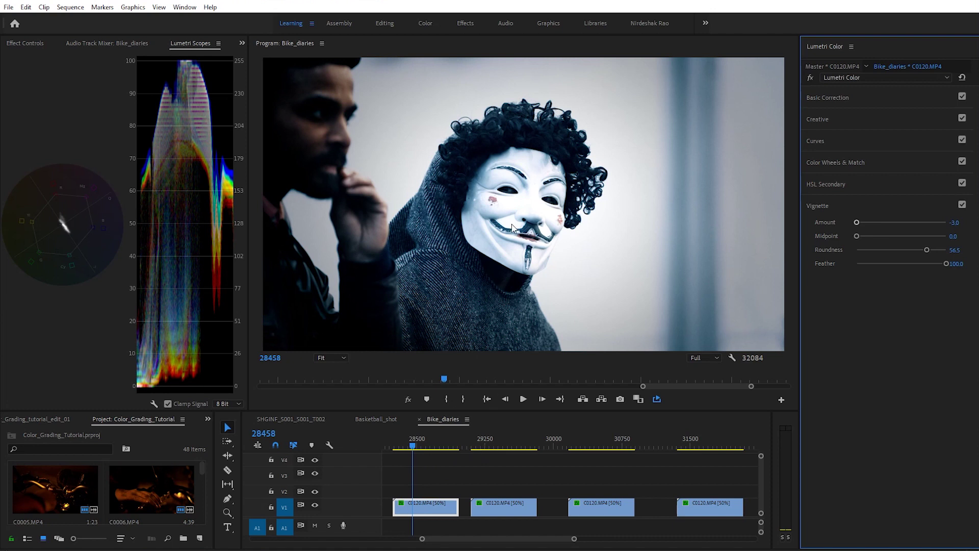
- Play back the second C0120 clip from its start, and park the playhead at frame 29500
left_click(475, 449)
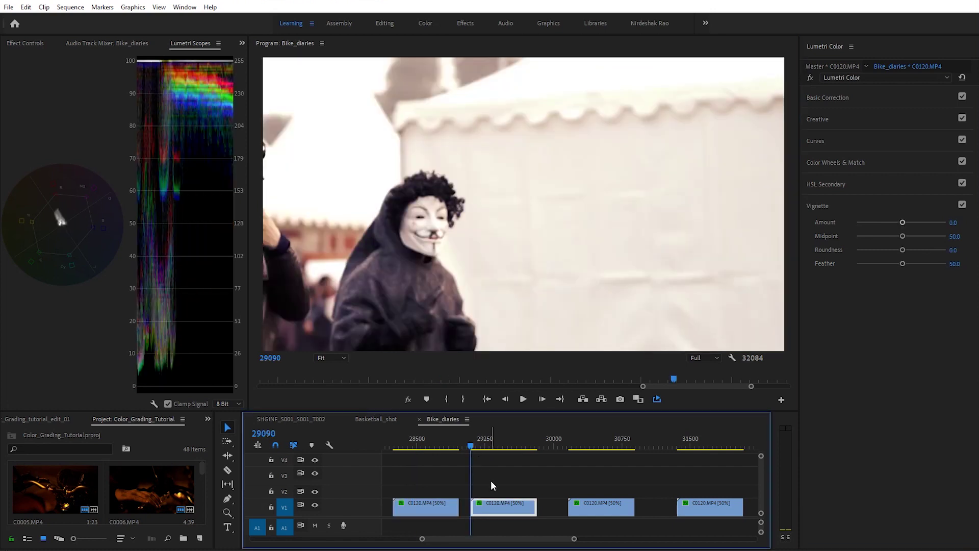
key("space")
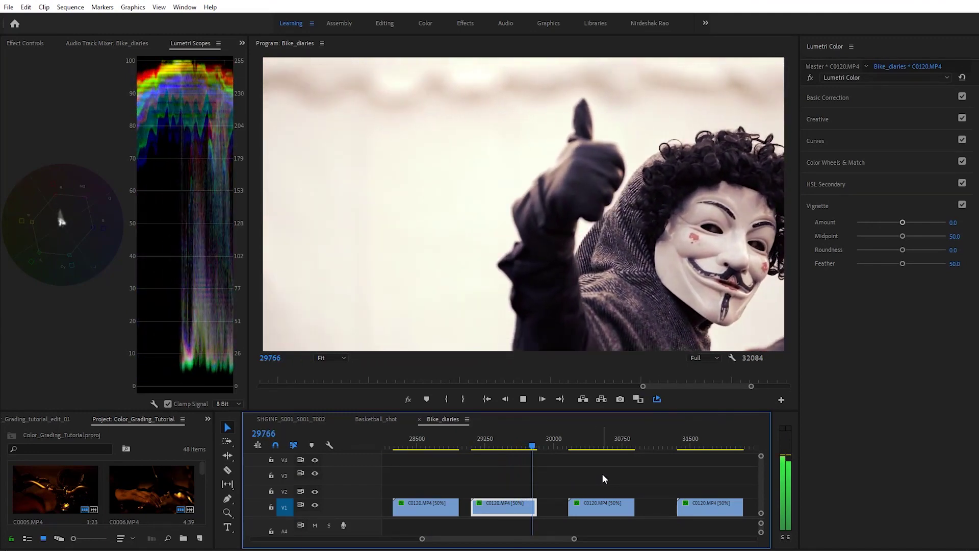
key("space")
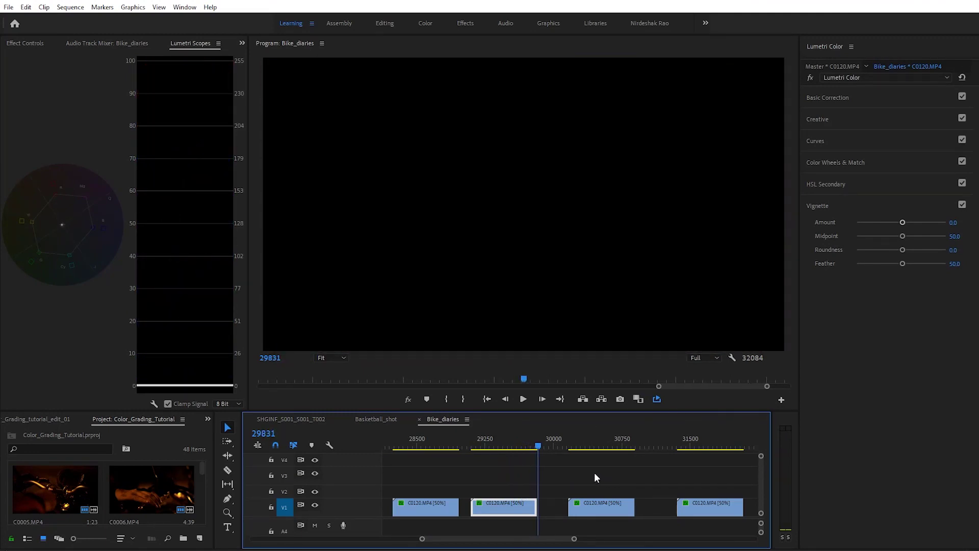
left_click(513, 439)
left_click(509, 438)
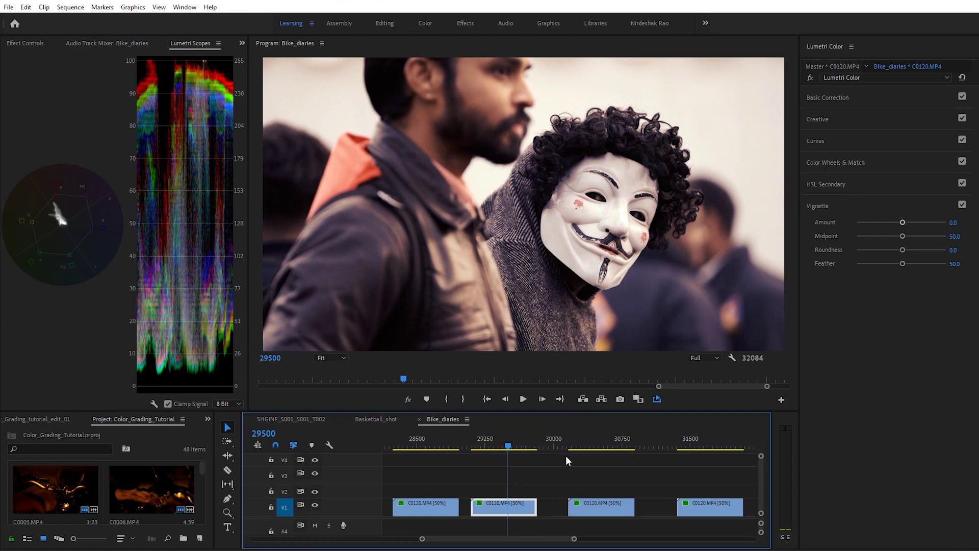
- Play back the third C0120 clip from its start at frame 30161, and park the playhead at frame 30437
left_click(567, 441)
left_click(576, 439)
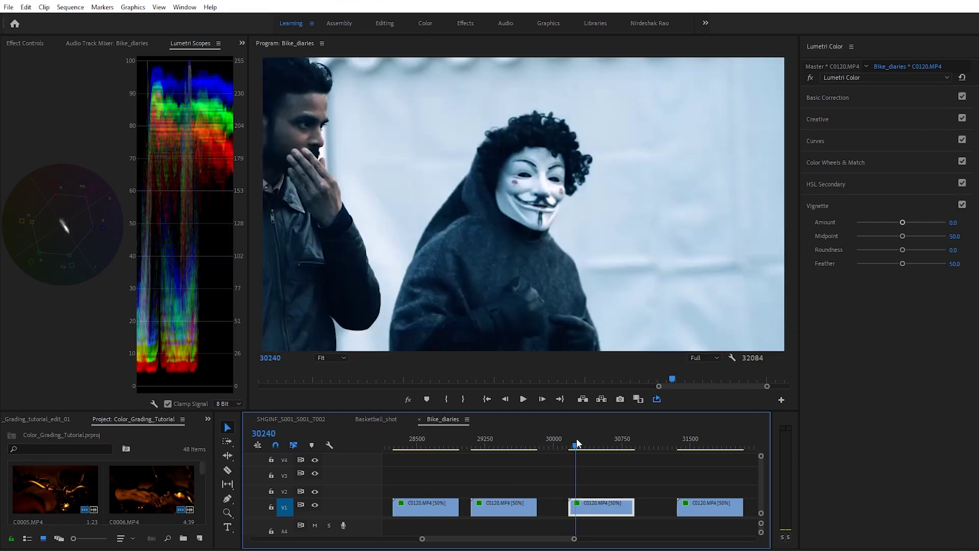
left_click(584, 501)
left_click_drag(577, 446, 568, 447)
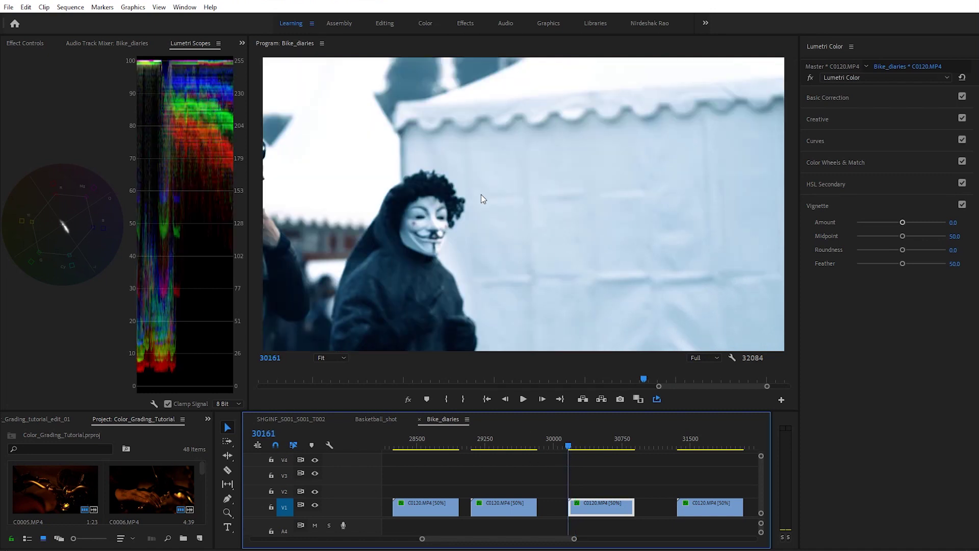
key("space")
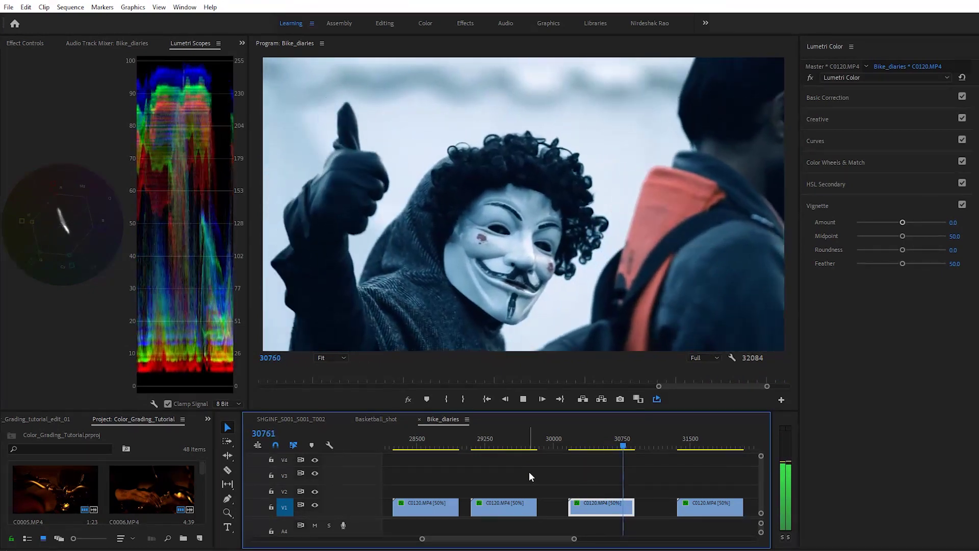
key("space")
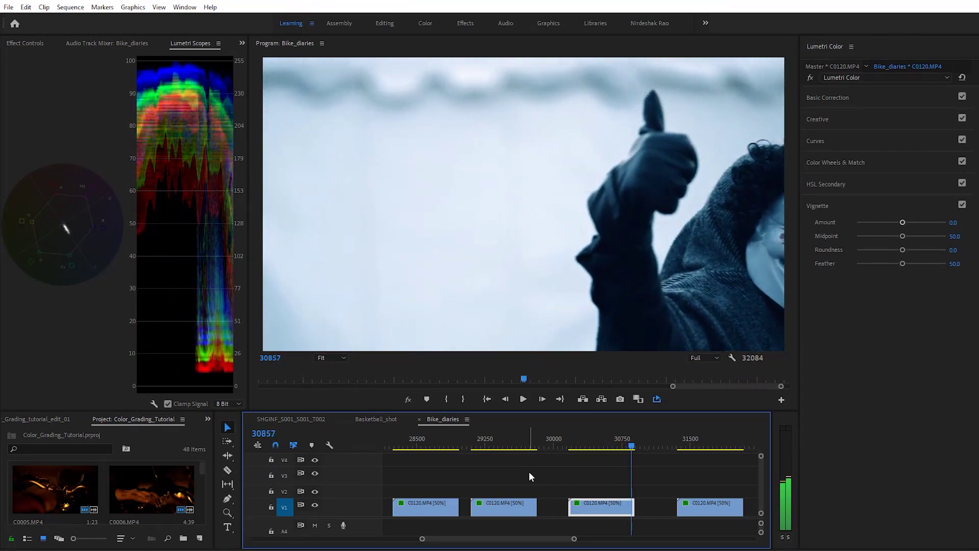
left_click(595, 439)
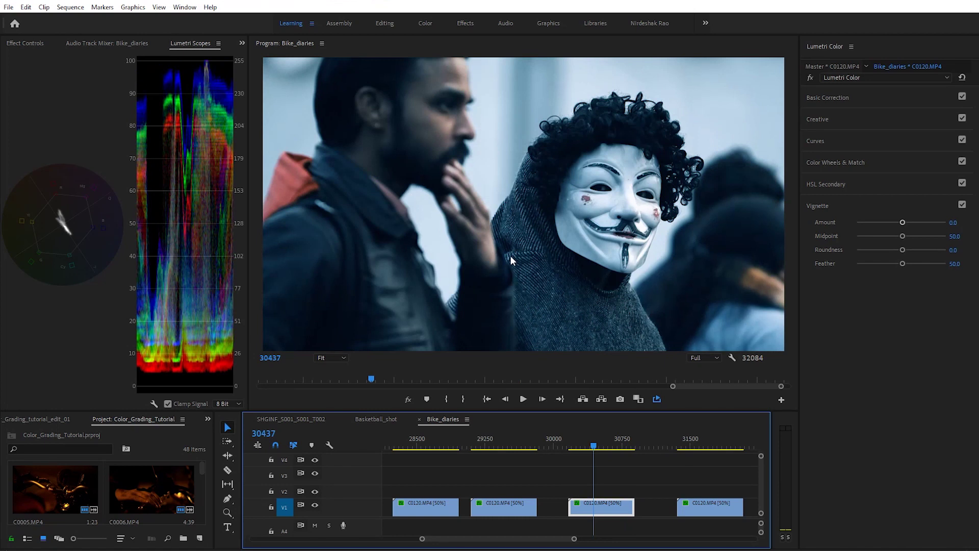
- Save the project with the playhead at frame 31579 of the fourth C0120 clip, and compare its Vignette section off and on
left_click_drag(668, 441, 698, 446)
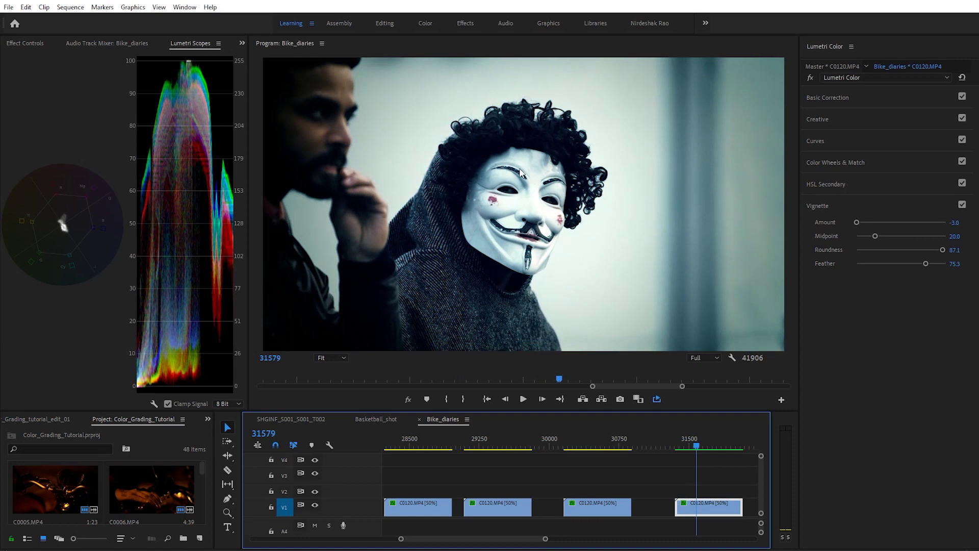
key("ctrl+s")
left_click(962, 205)
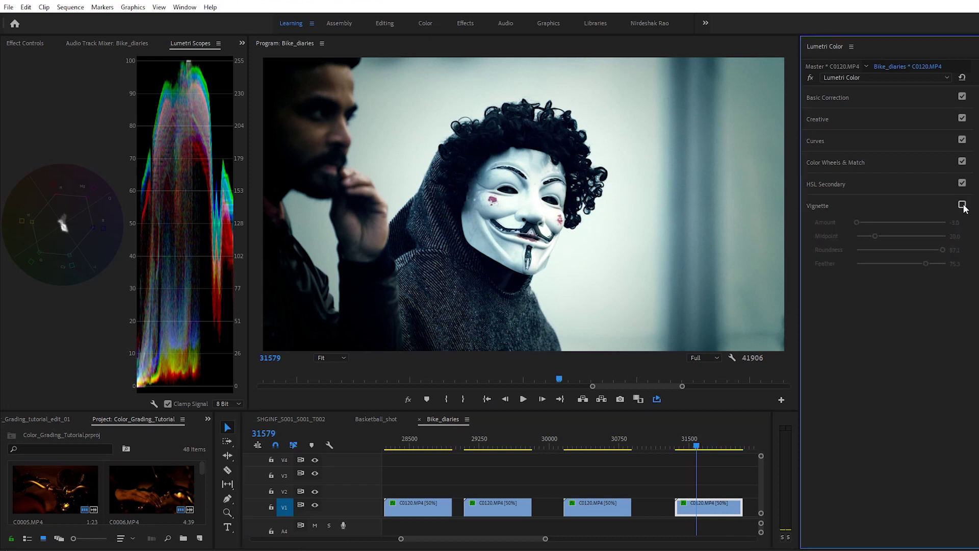
left_click(963, 204)
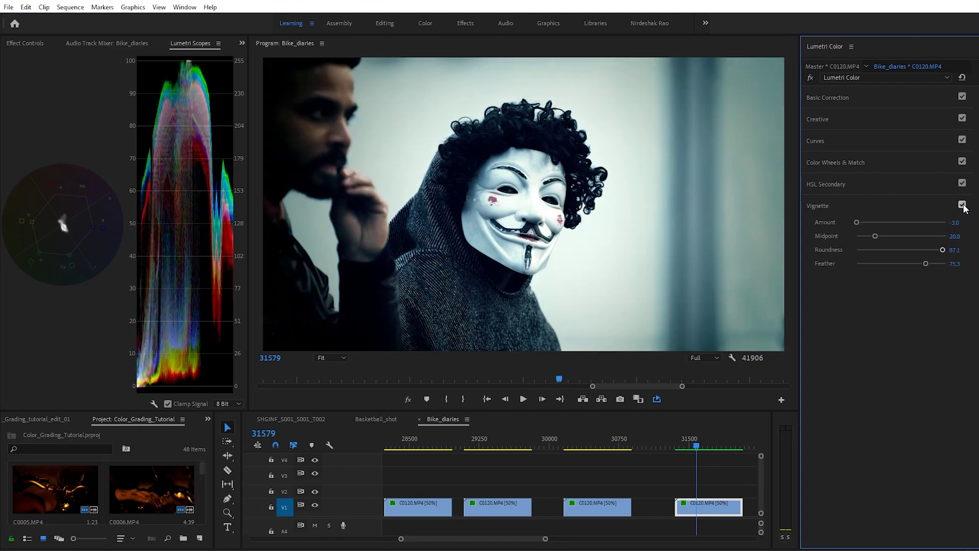
- Play back the fourth C0120 clip from its start at frame 31354, and stop at frame 32033
left_click_drag(697, 443, 680, 437)
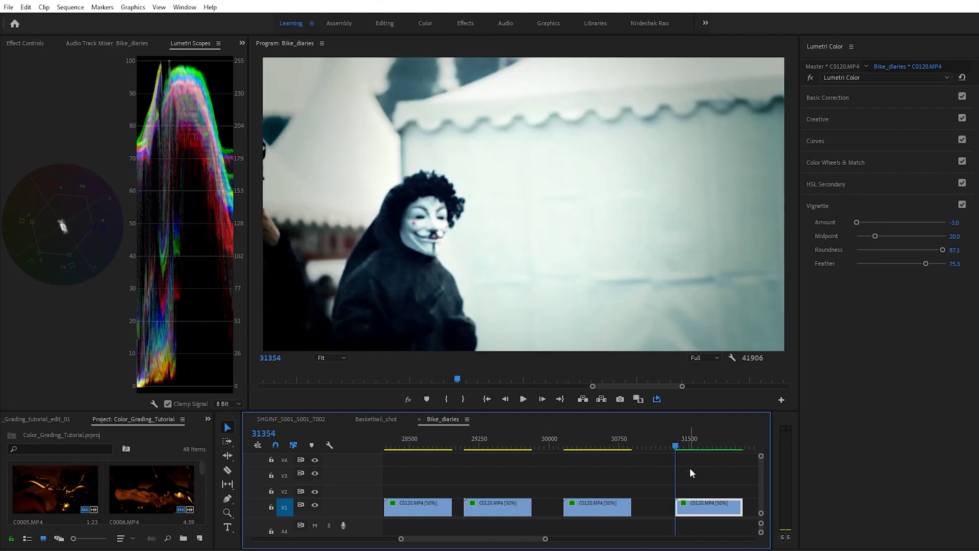
key("space")
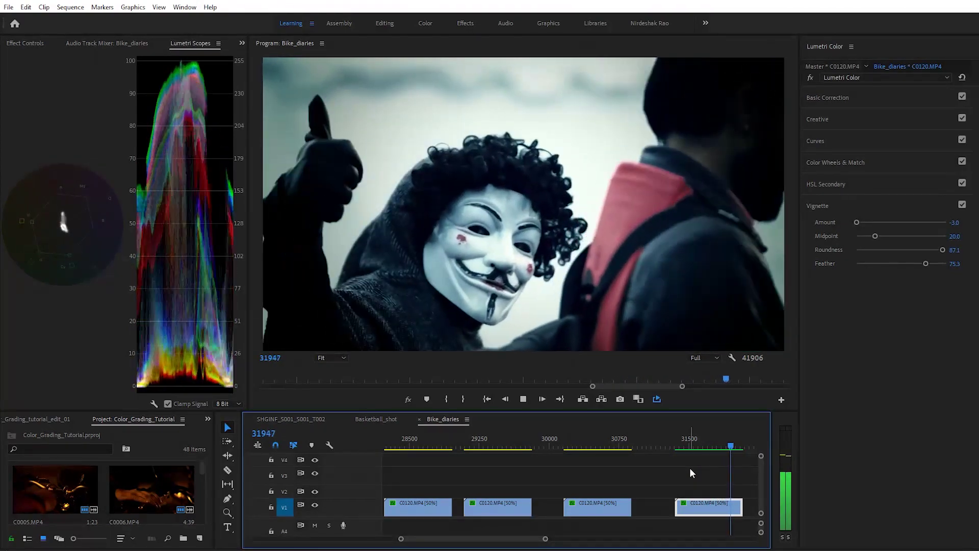
key("space")
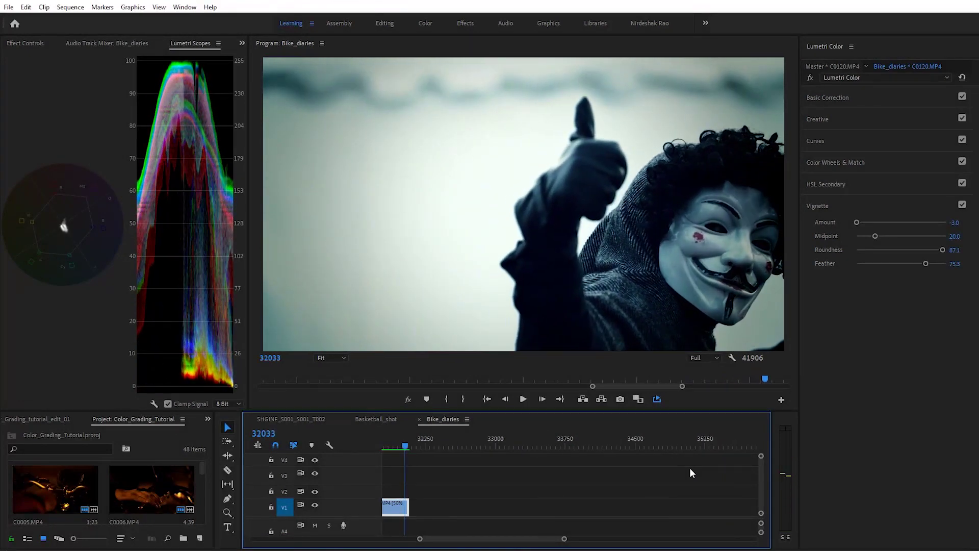
- Replay parts of the third and second C0120 clips to compare their grades, and stop at frame 29379
left_click_drag(542, 539, 527, 543)
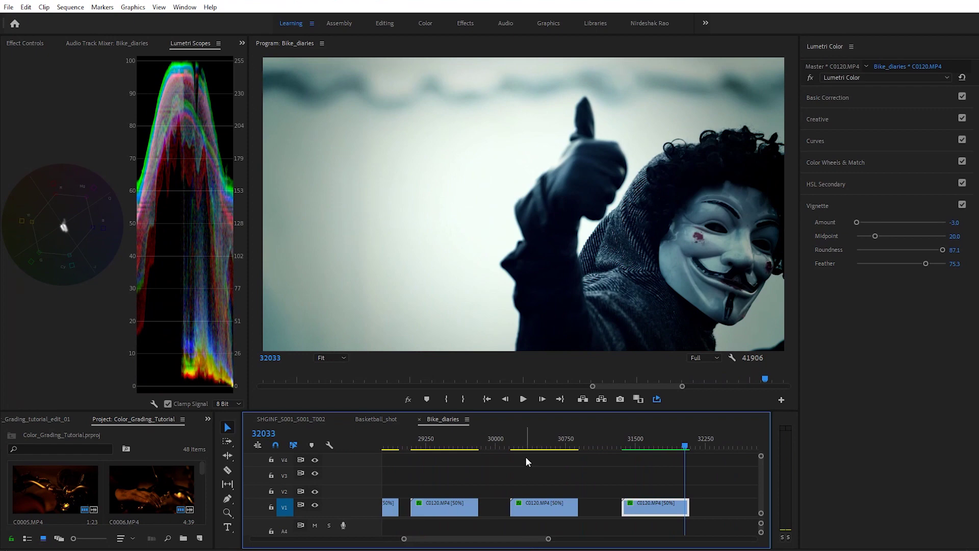
left_click(520, 439)
key("space")
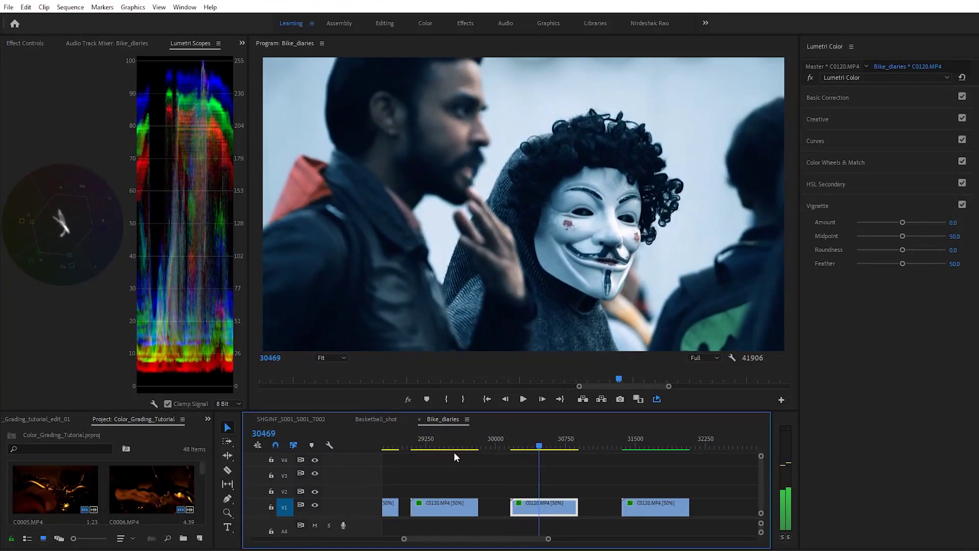
left_click(427, 446)
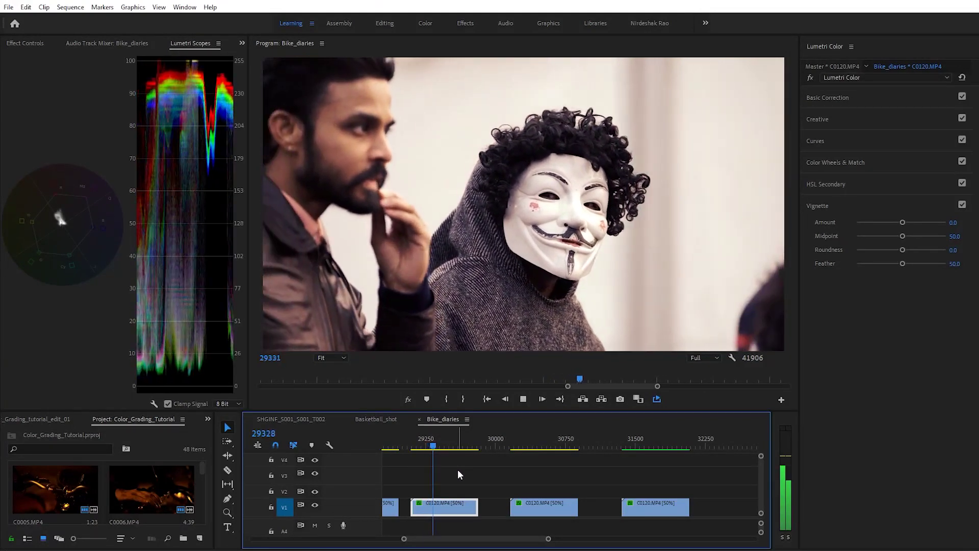
key("space")
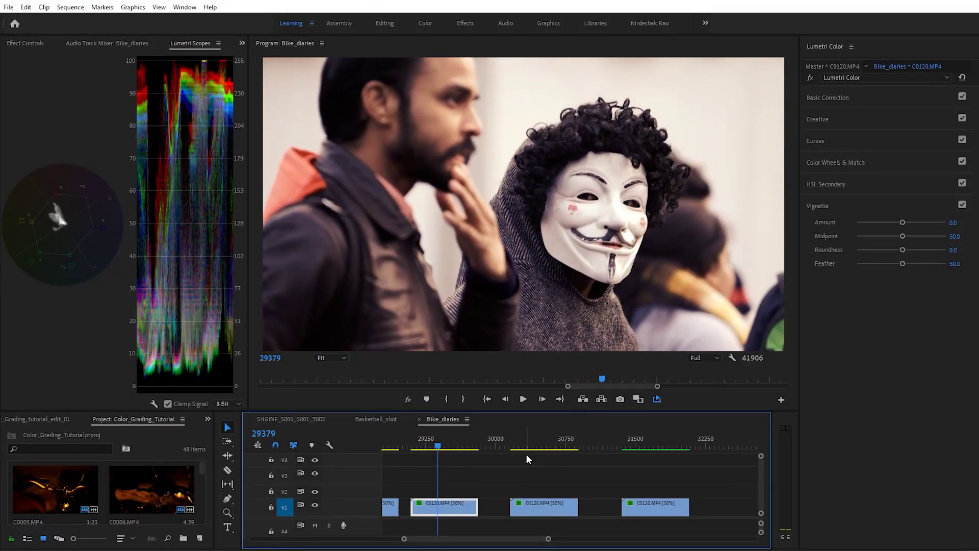
- Review the third and fourth C0120 clips in a wider timeline, and park the playhead at frame 31597
left_click_drag(548, 539, 562, 538)
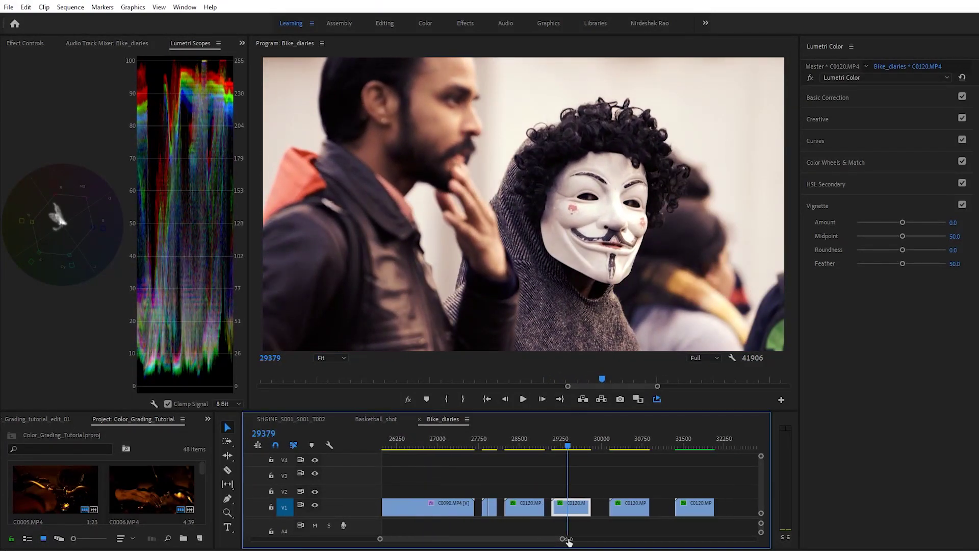
left_click(637, 448)
left_click(696, 439)
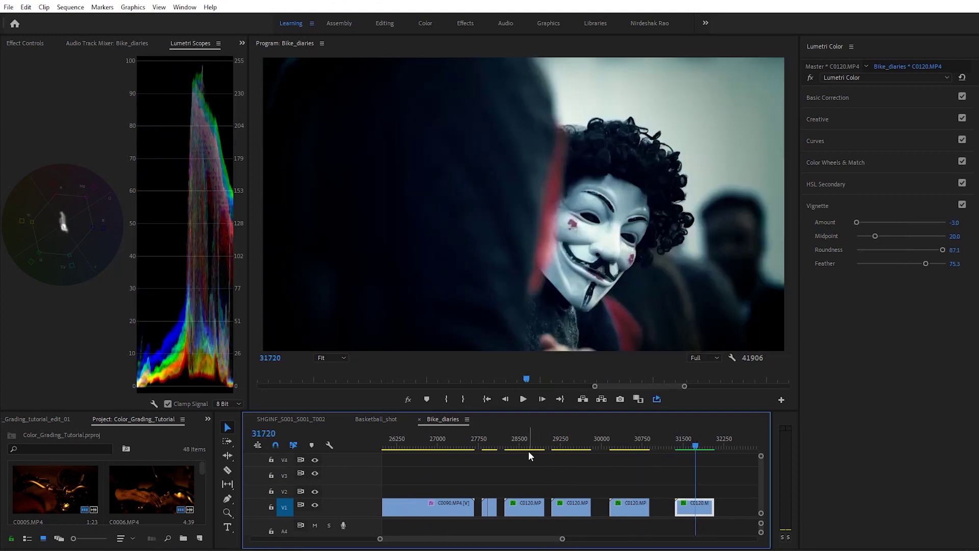
left_click_drag(563, 539, 570, 541)
left_click(613, 446)
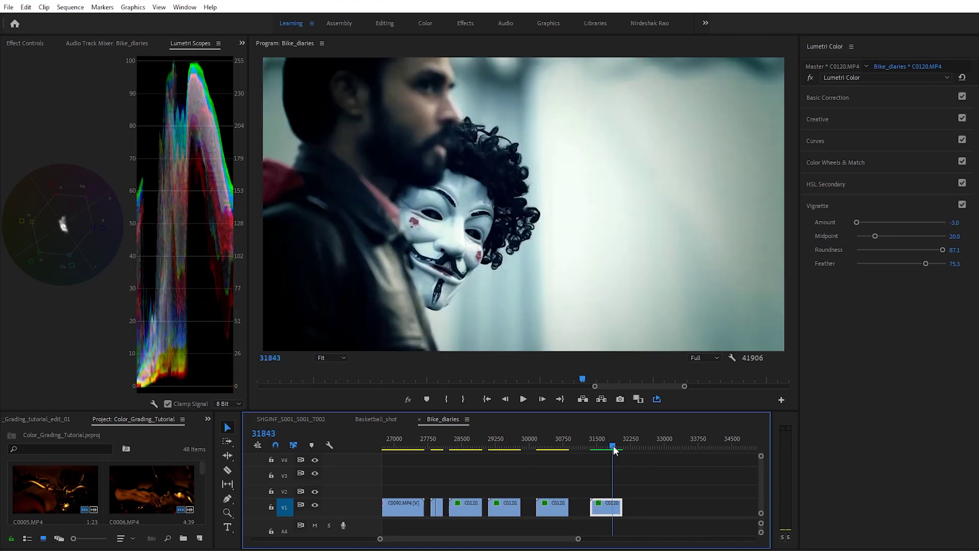
left_click_drag(613, 445, 602, 445)
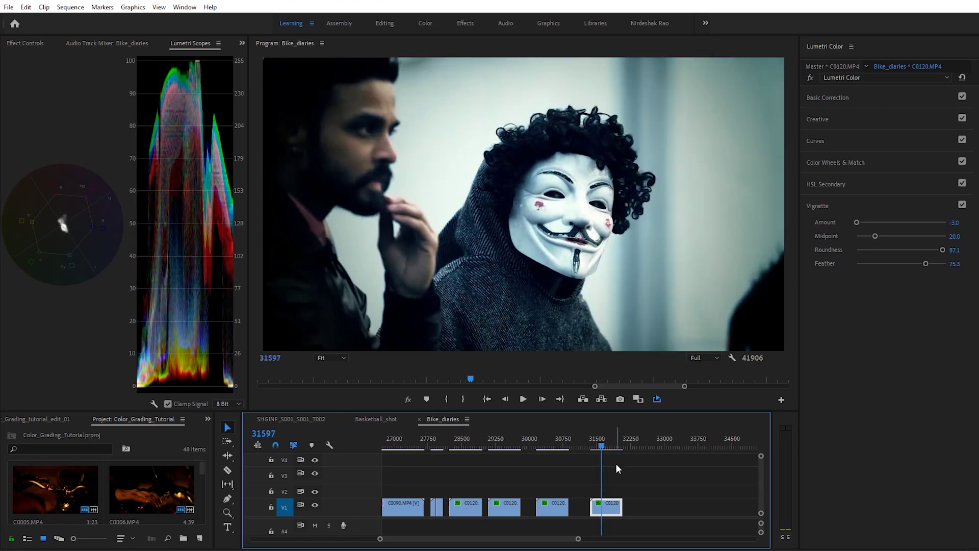